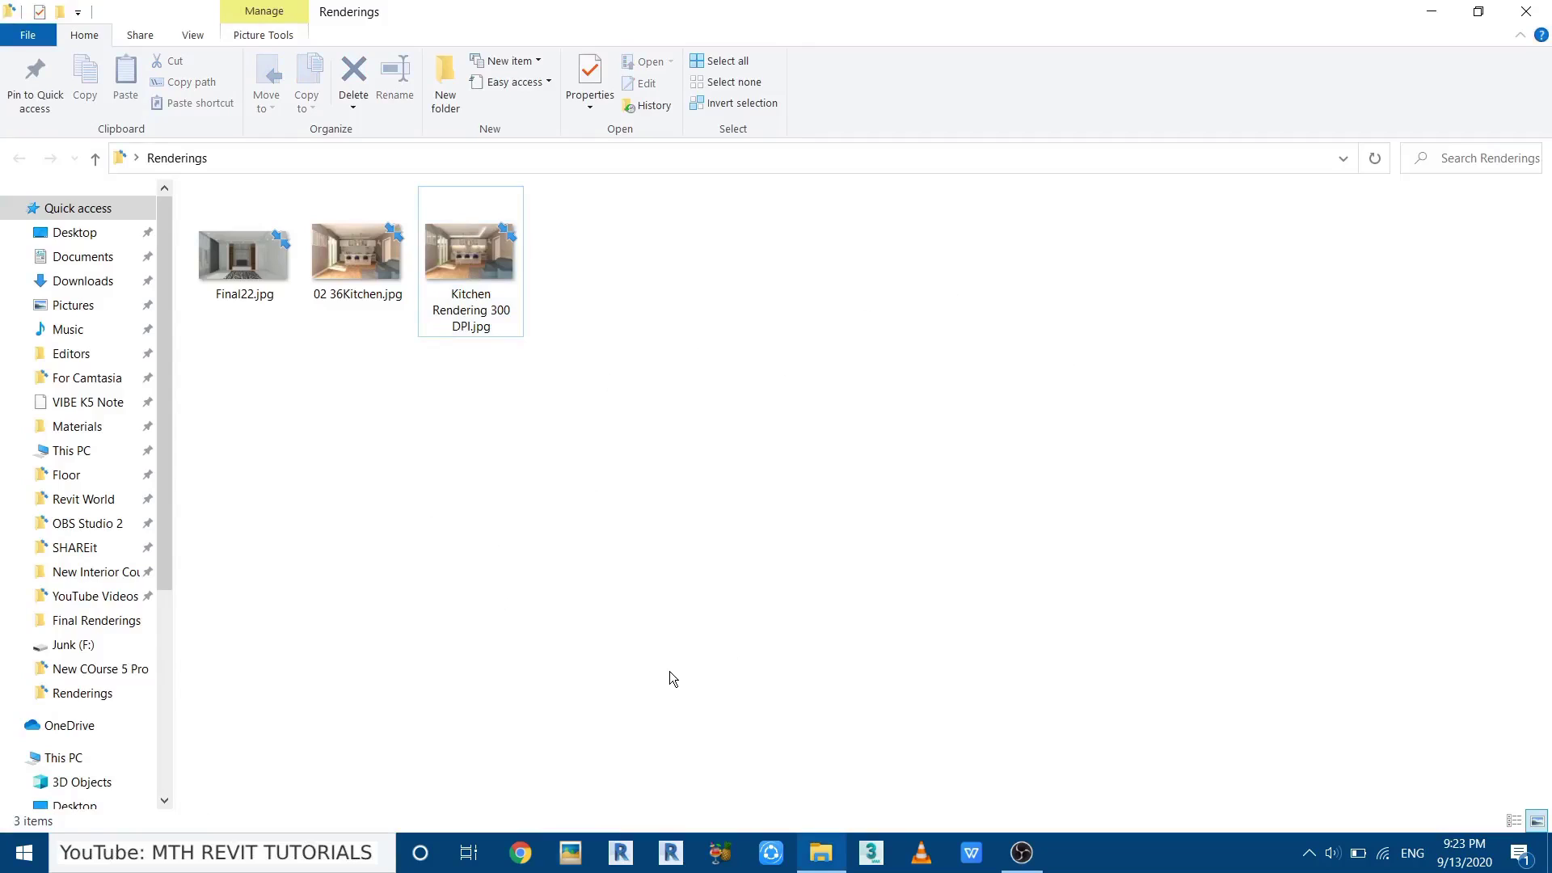
Open photopea.com in the Chrome browser and load the image 02 36Kitchen.jpg from the Renderings folder.
left_click(525, 861)
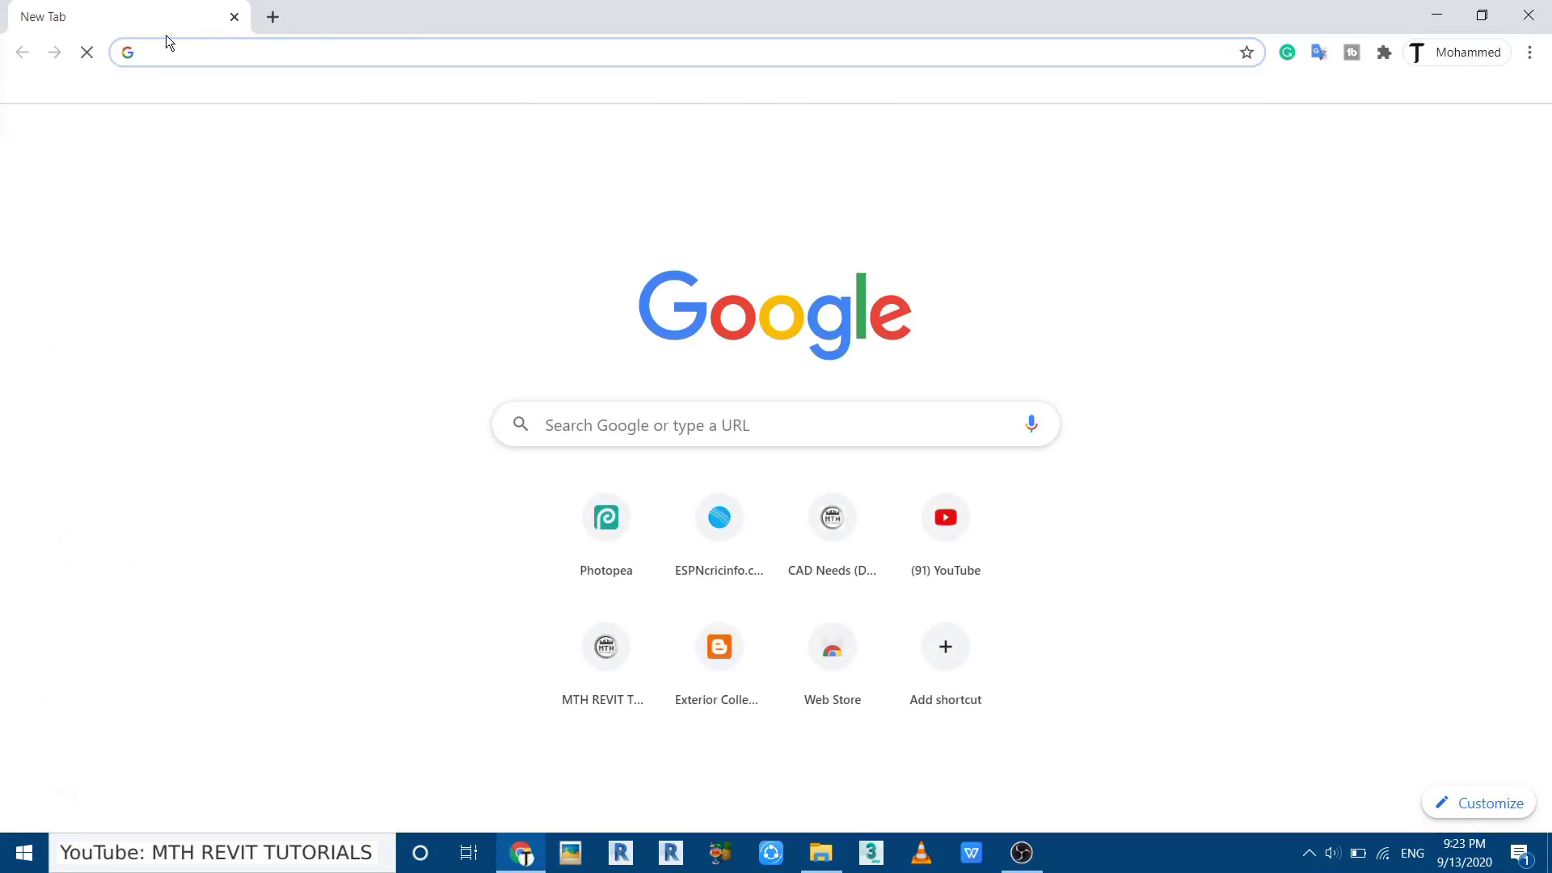
type("phot")
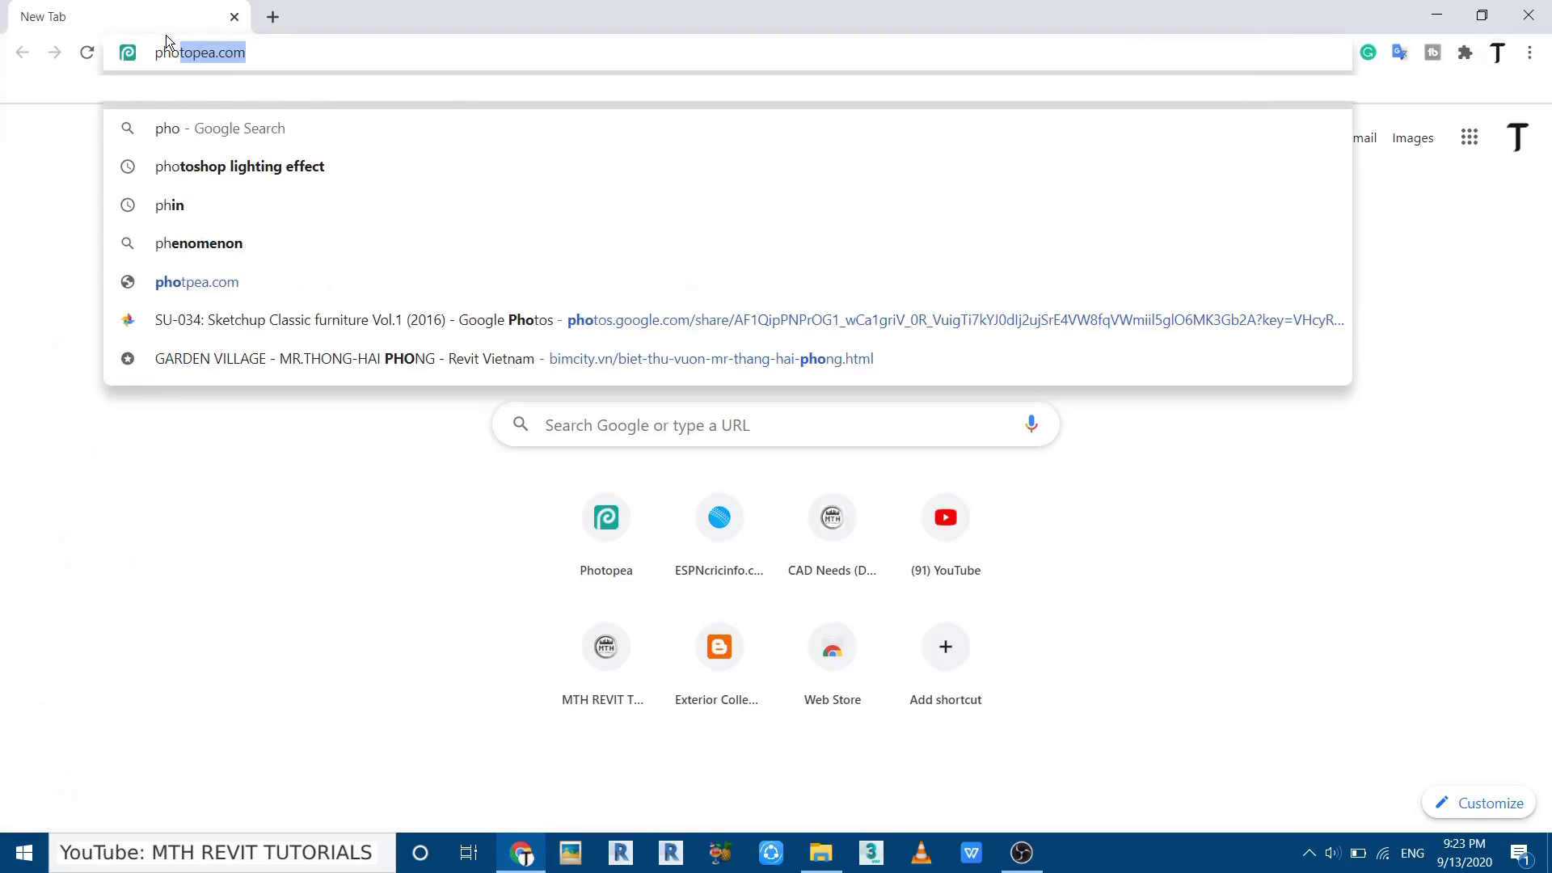
type("opea")
key("Return")
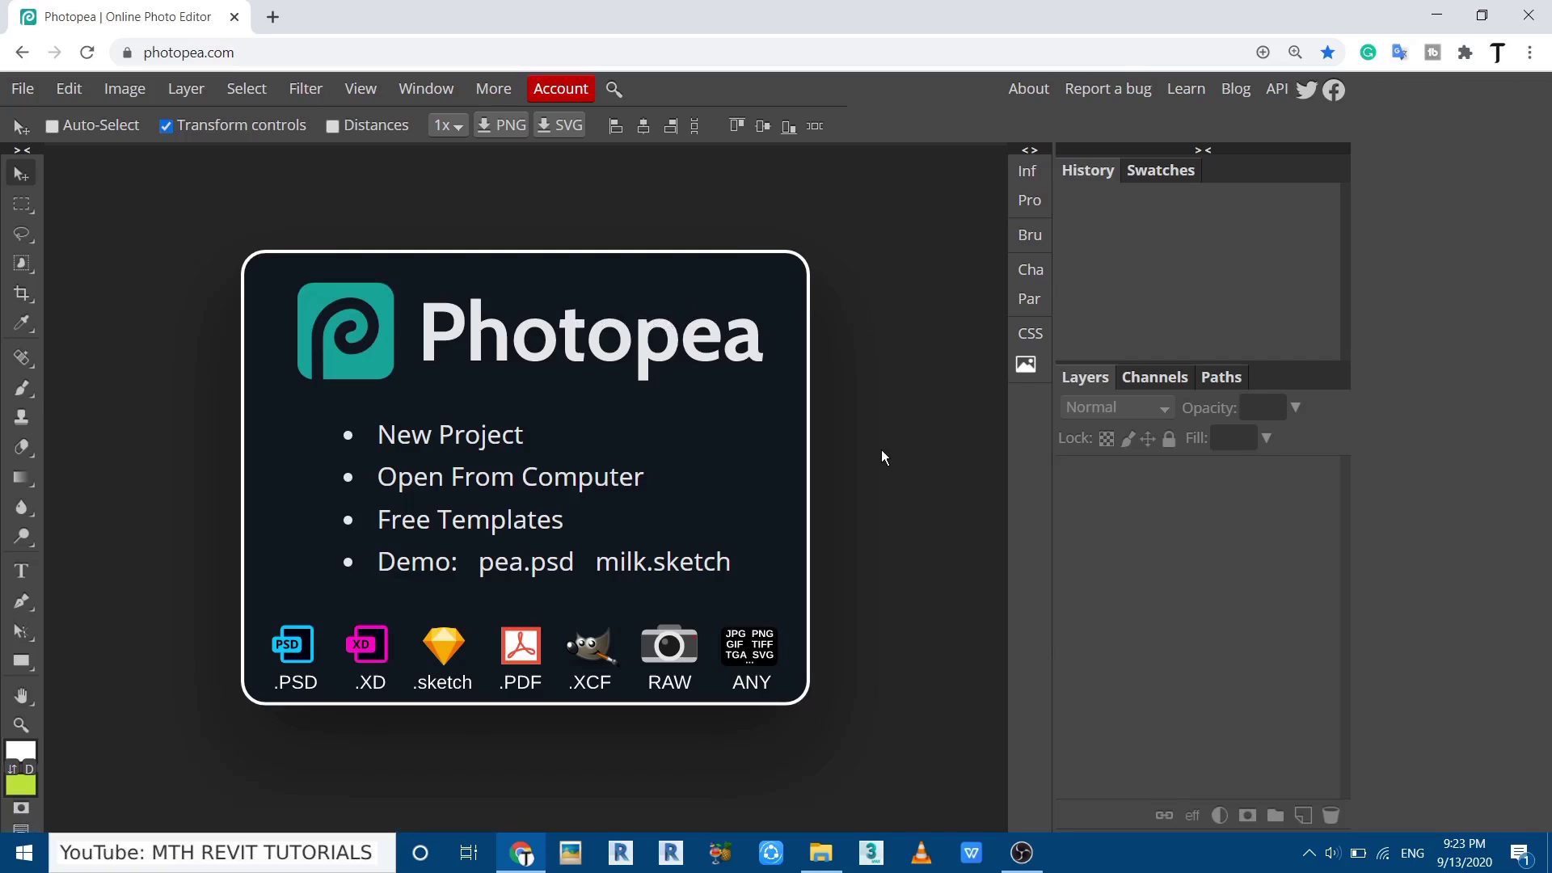
left_click(443, 478)
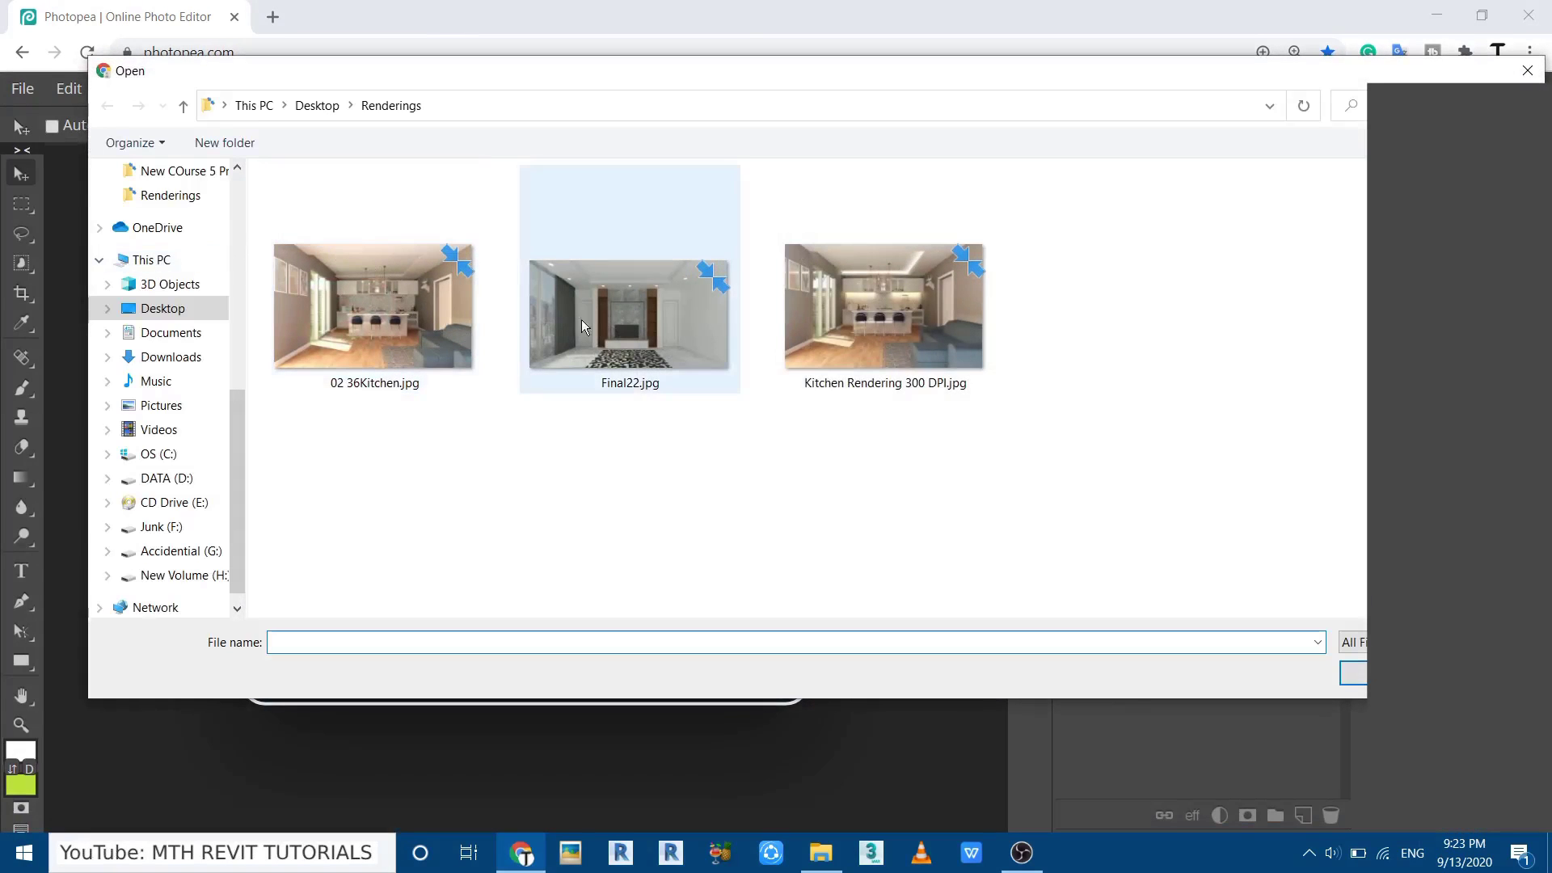
left_click(332, 348)
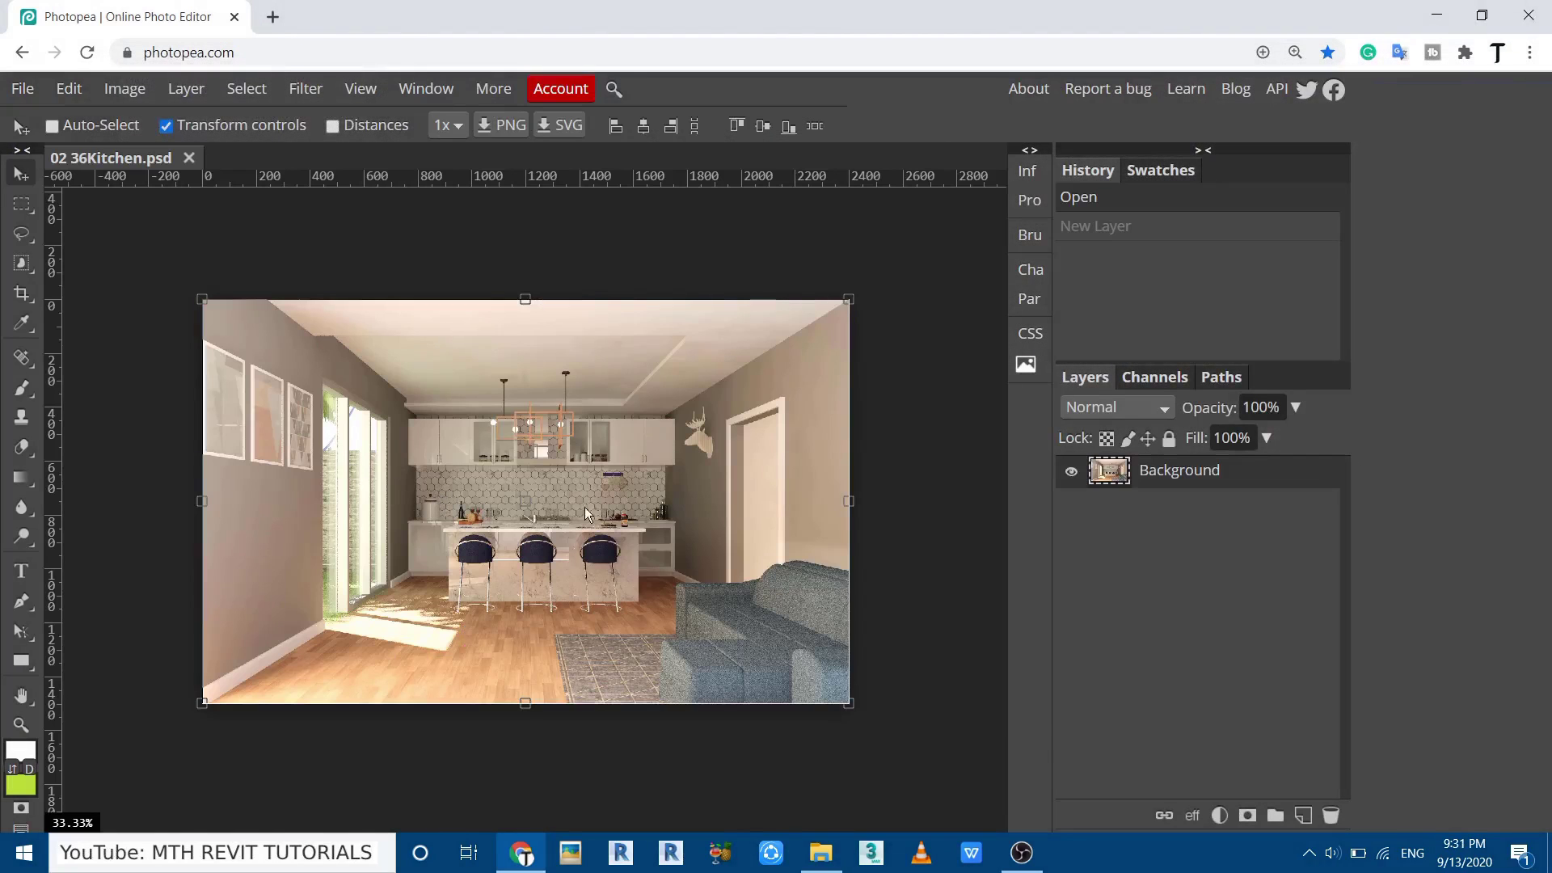
Add a new layer above the Background and rename it Cove Light.
left_click(1303, 816)
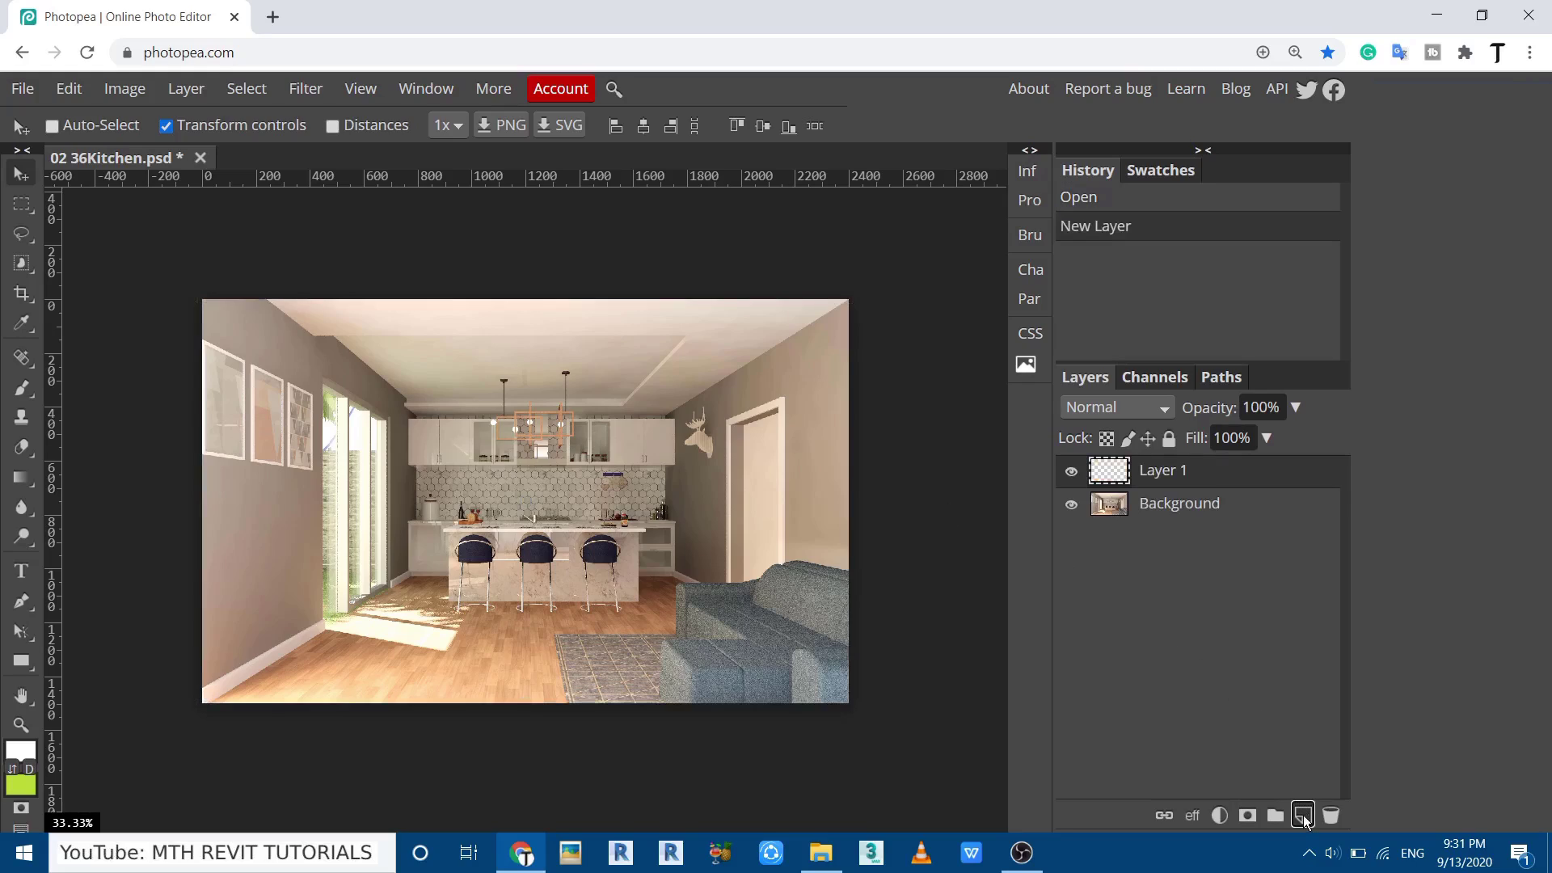
double_click(1173, 471)
type("Cove Li")
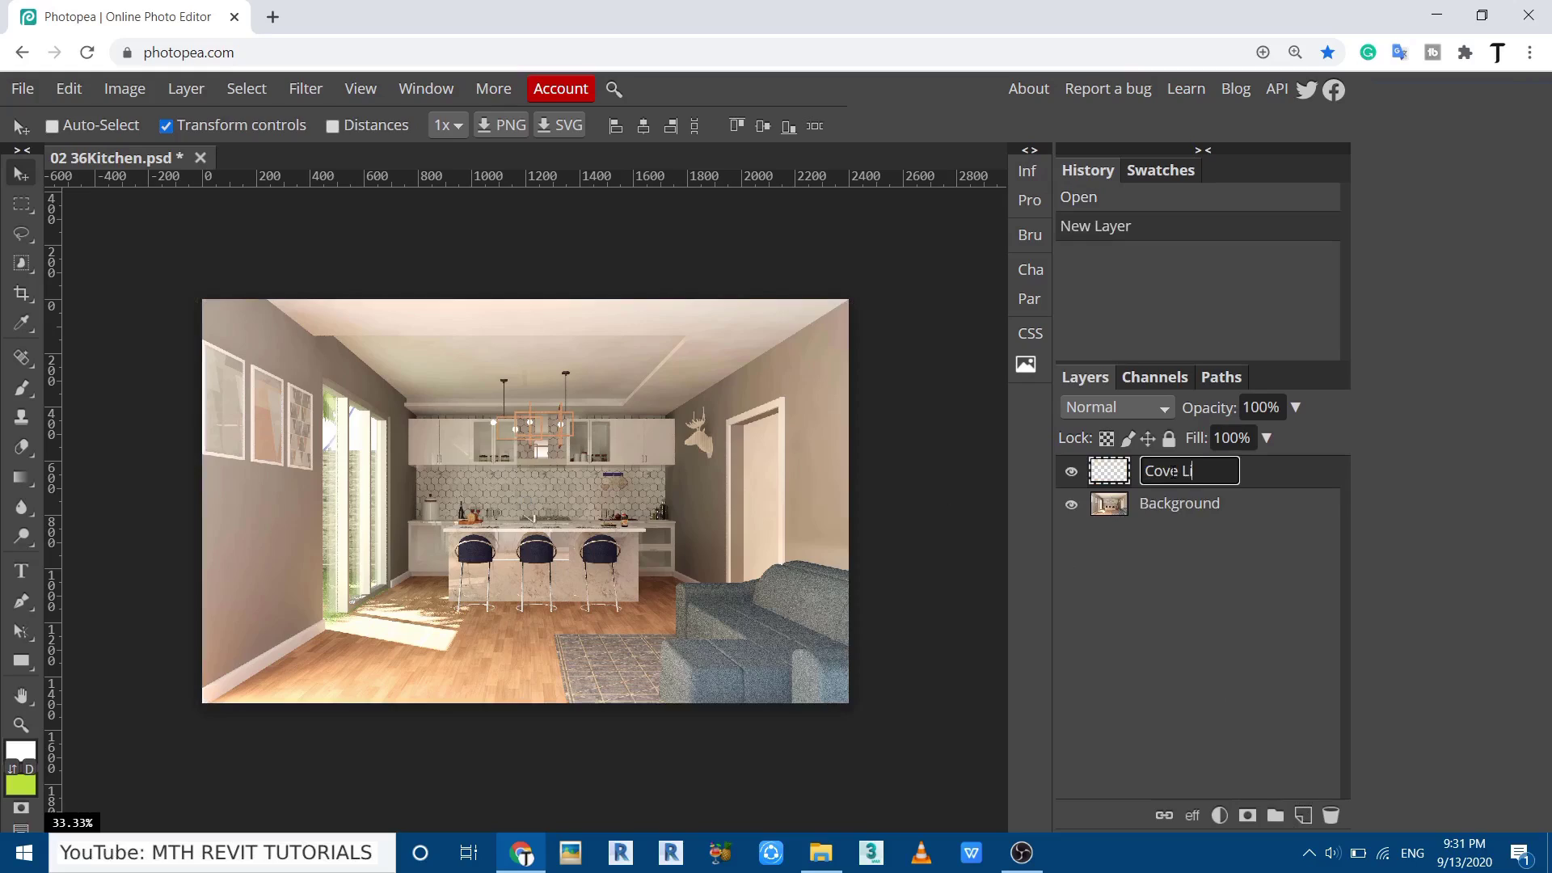
type("ght")
key("Return")
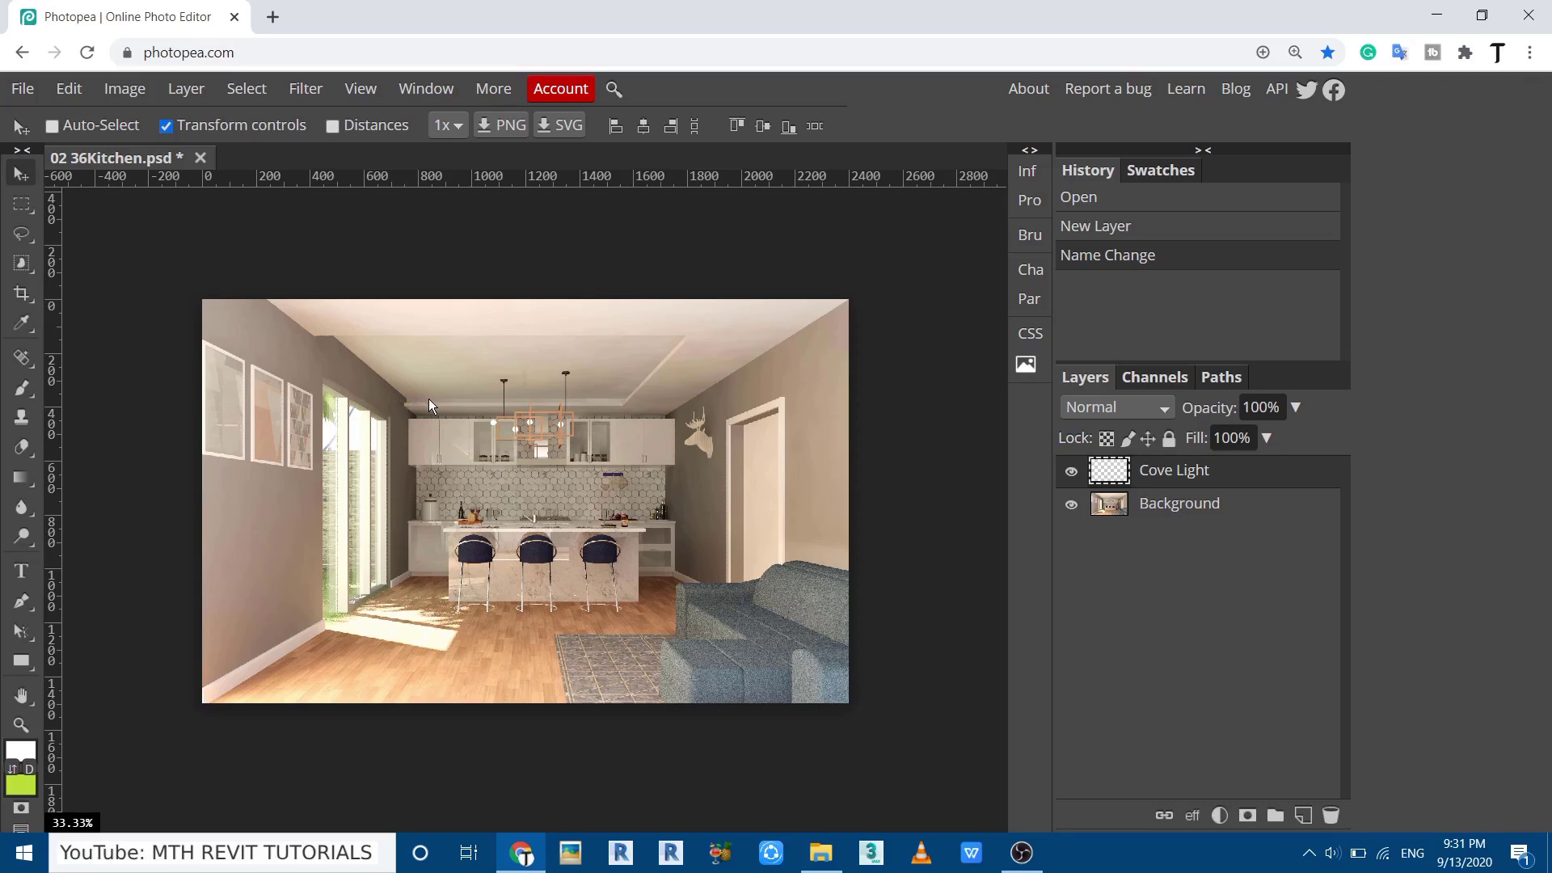
Activate the Brush tool and set the foreground color to pure white (ffffff).
scroll(399, 395, "up", 8)
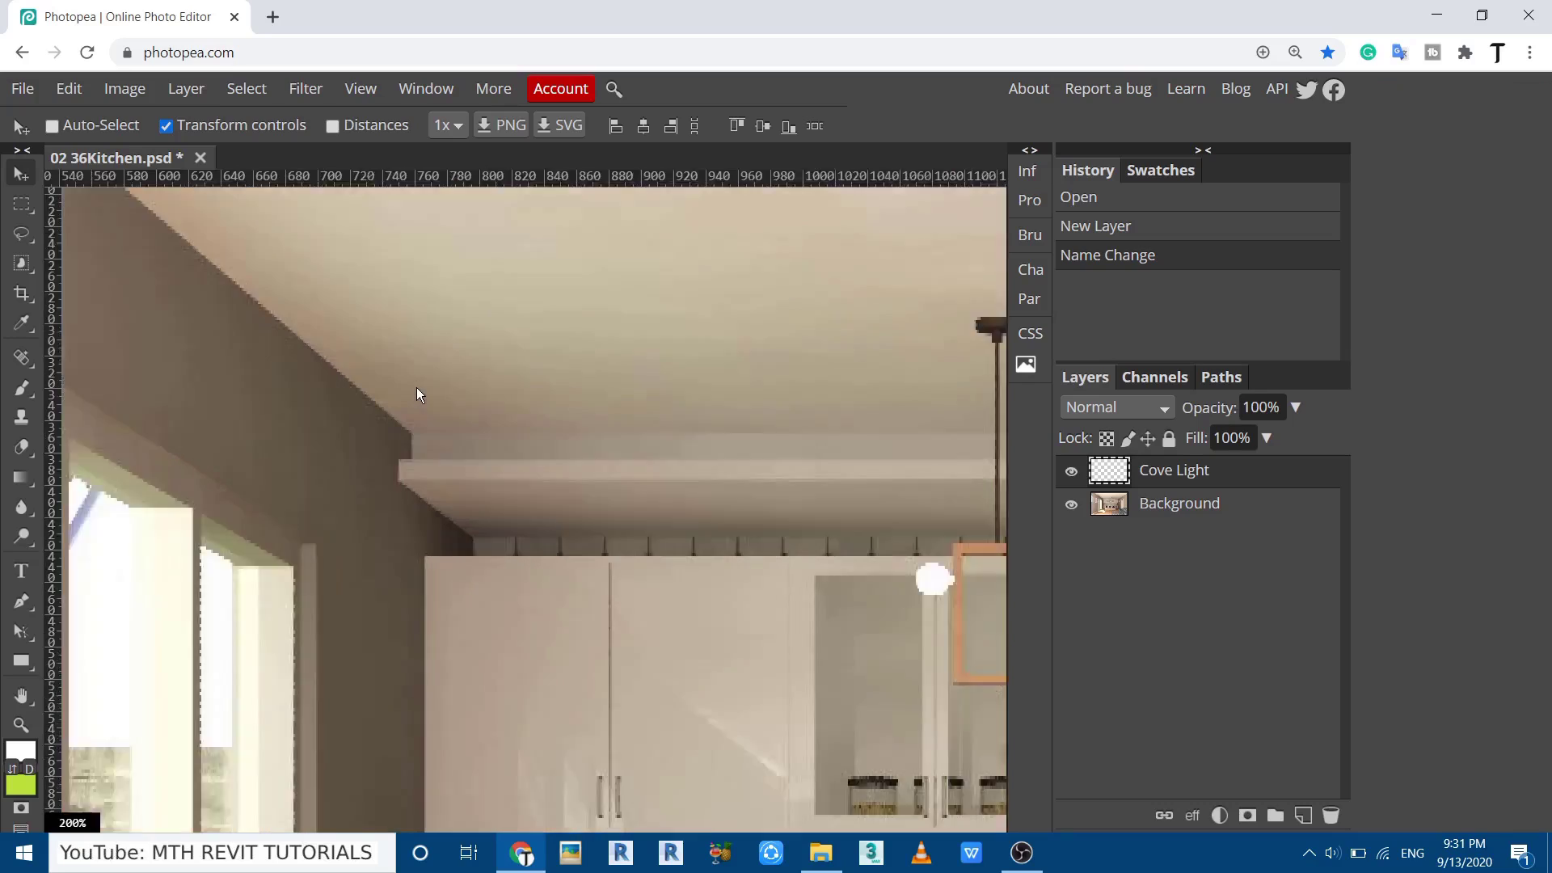
scroll(482, 439, "up", 2)
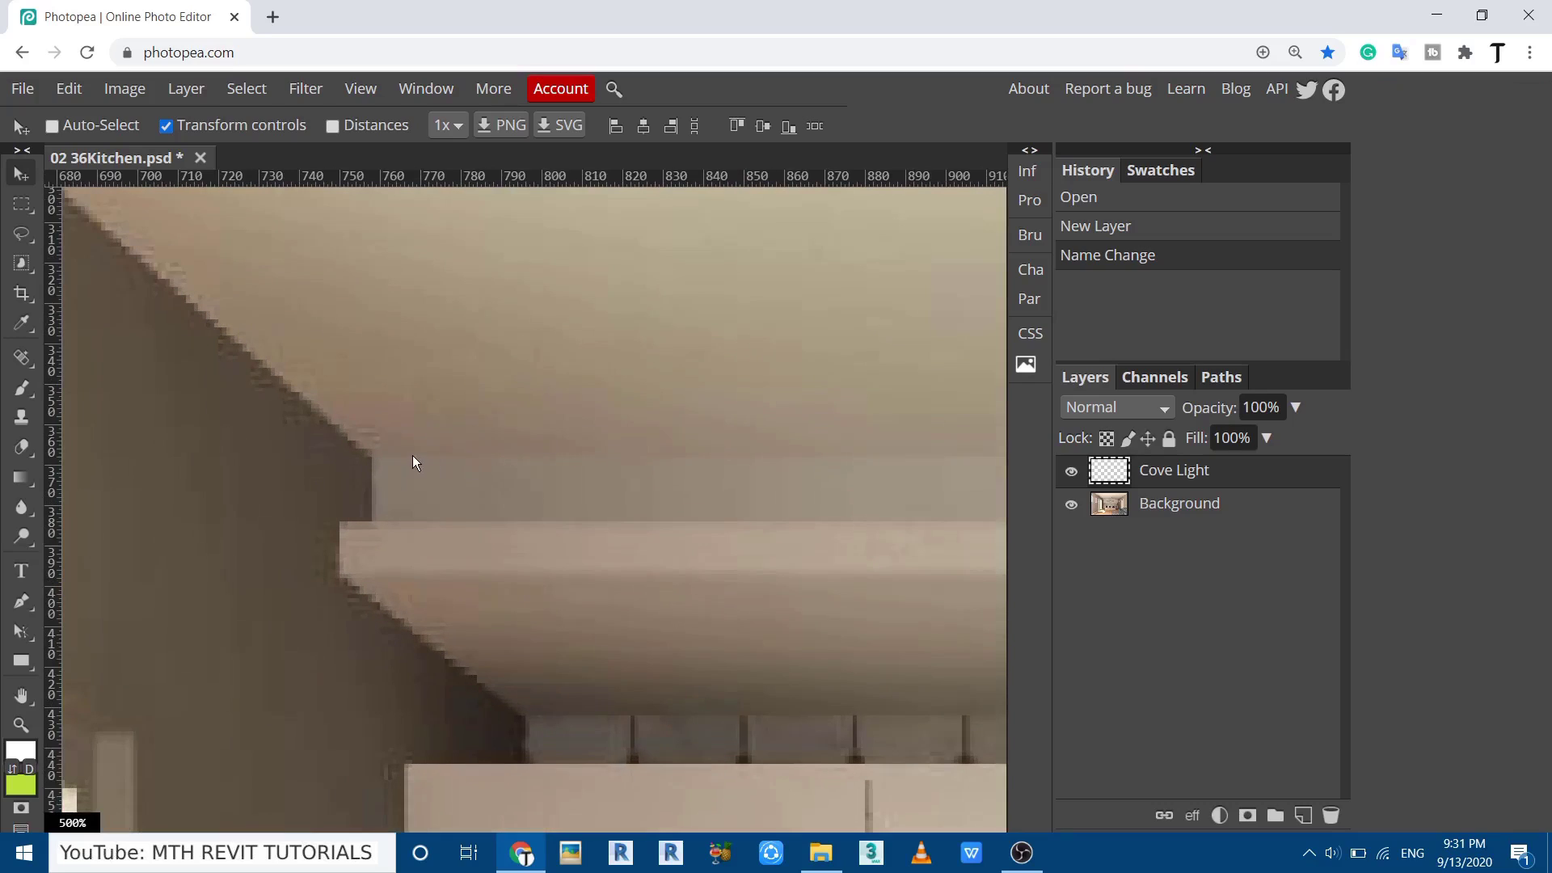
scroll(404, 508, "down", 2)
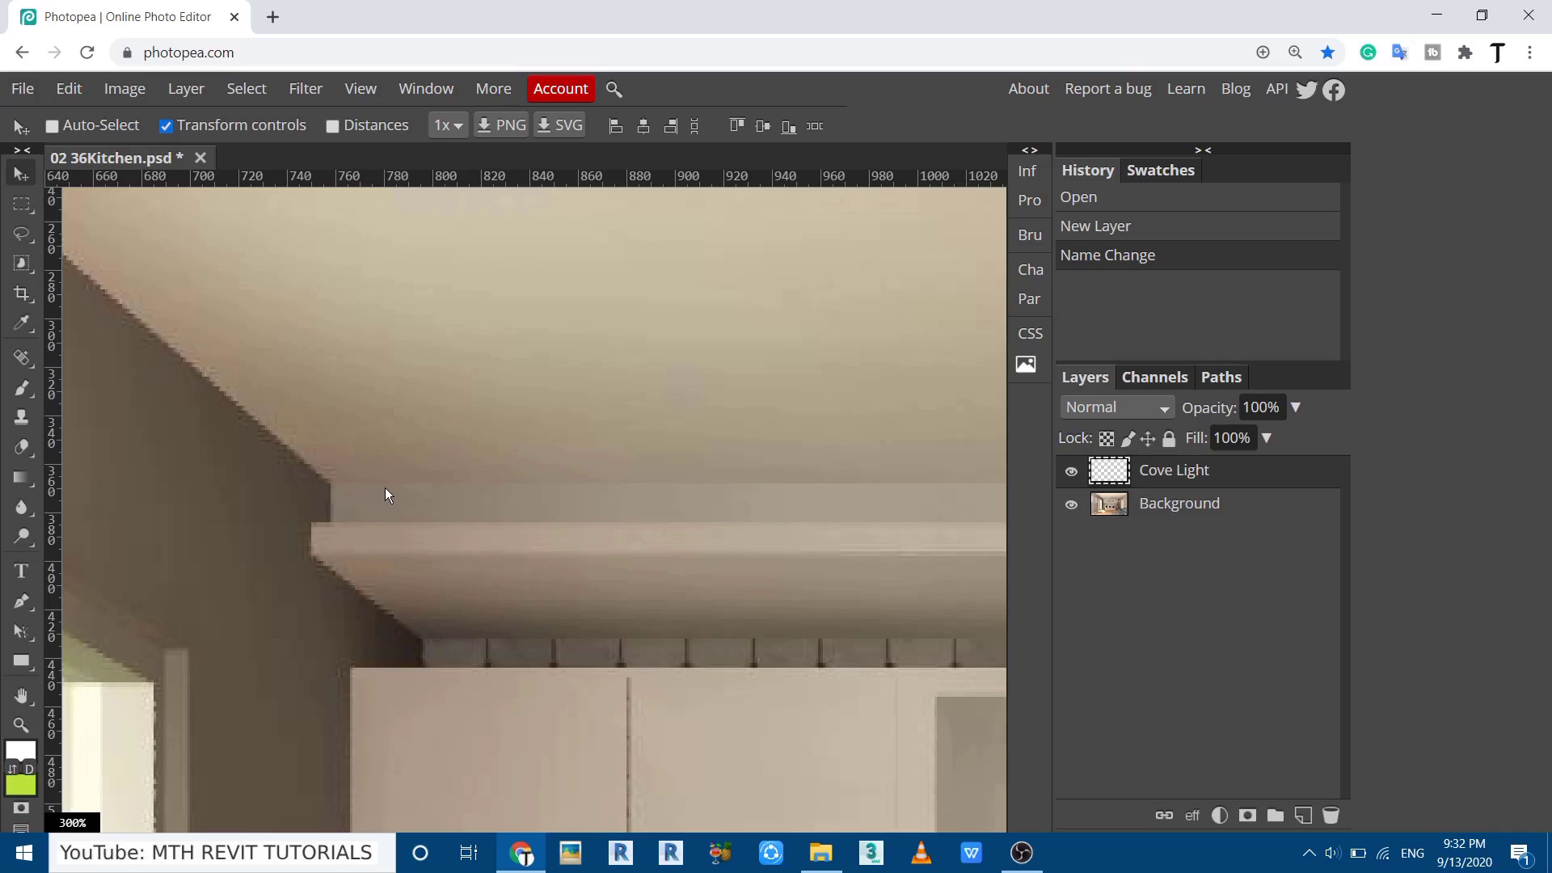
left_click(22, 390)
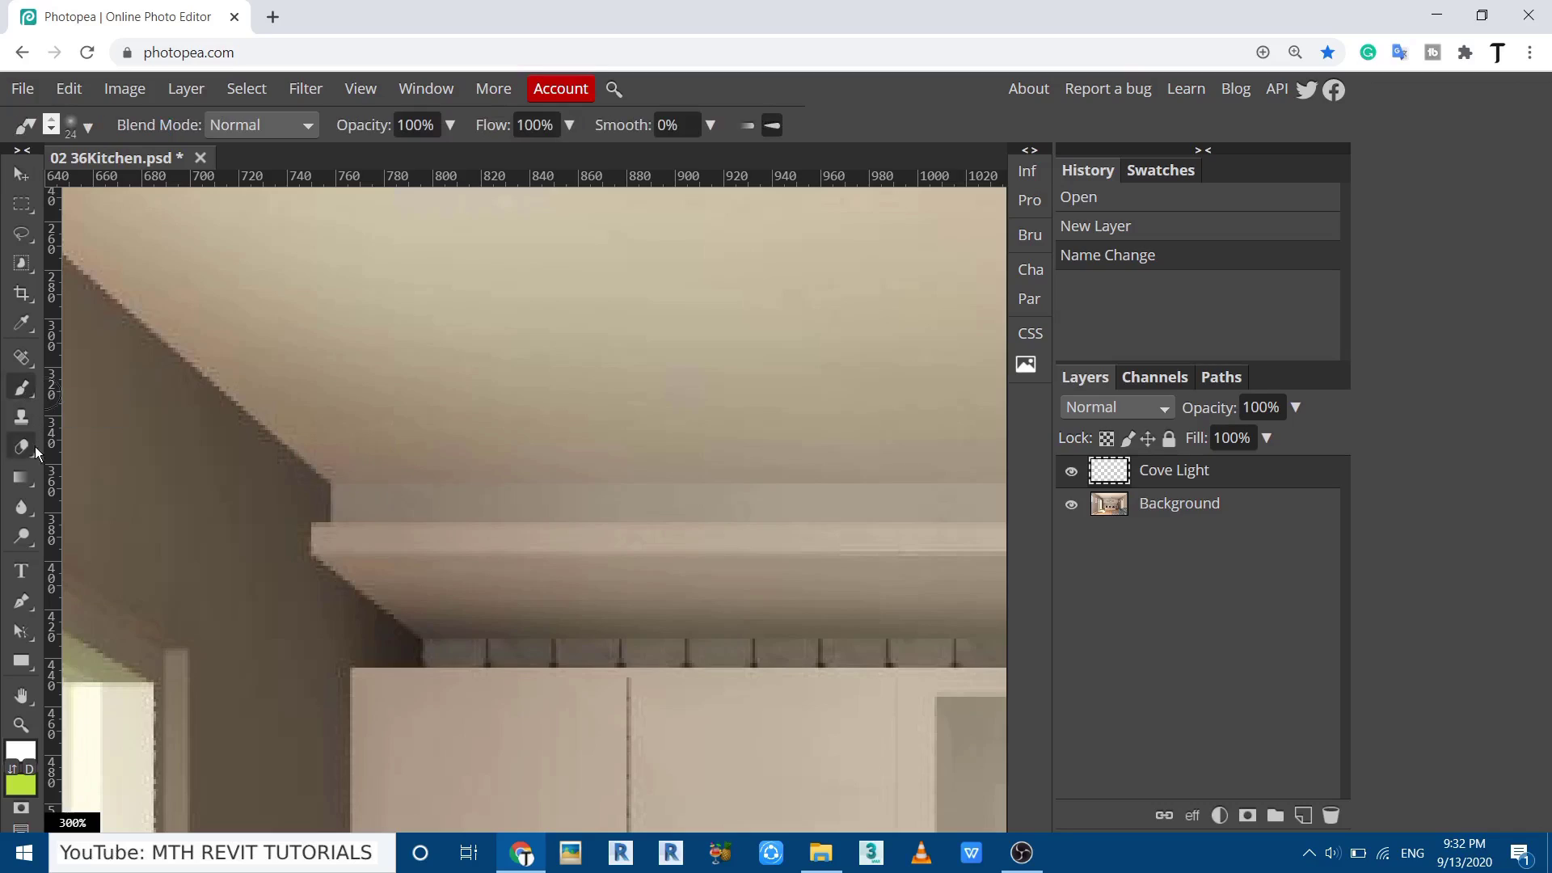
left_click(21, 753)
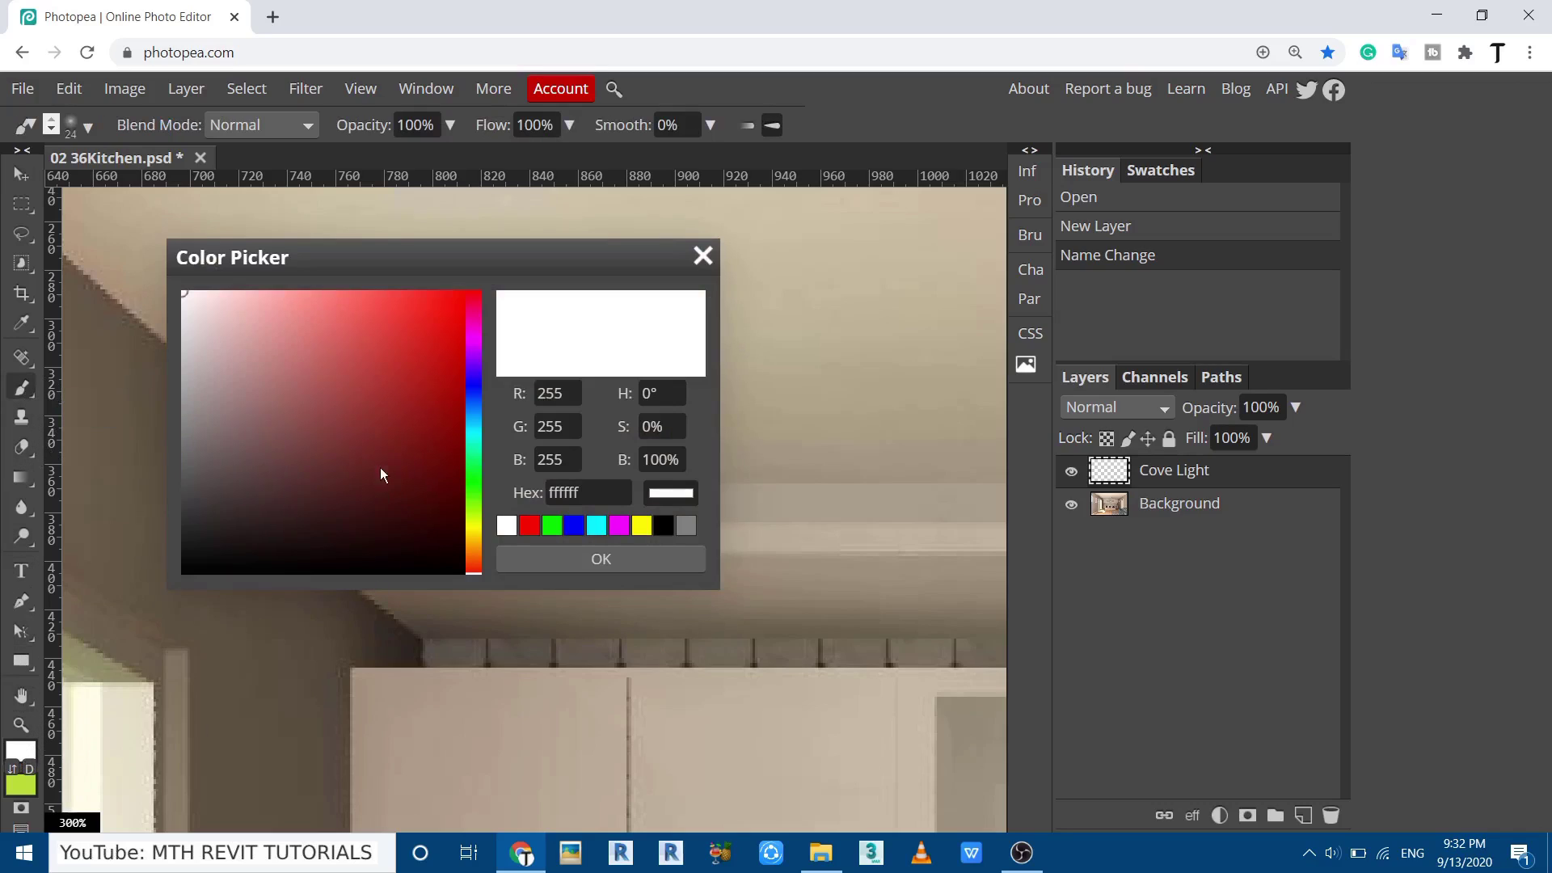
left_click_drag(293, 245, 285, 341)
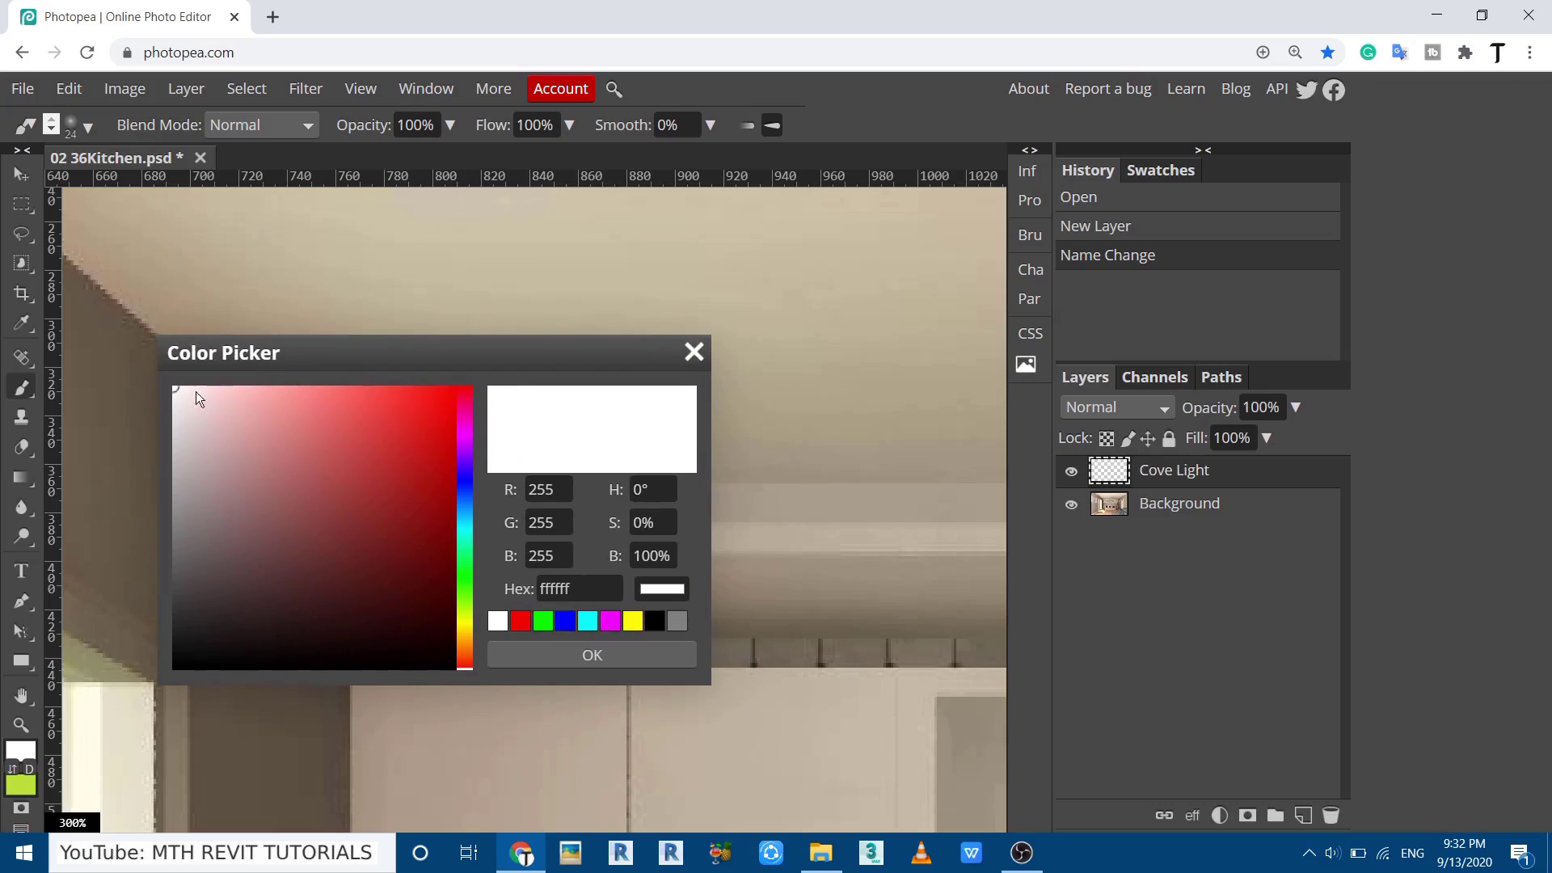
left_click(178, 390)
left_click_drag(178, 392, 138, 376)
left_click(592, 654)
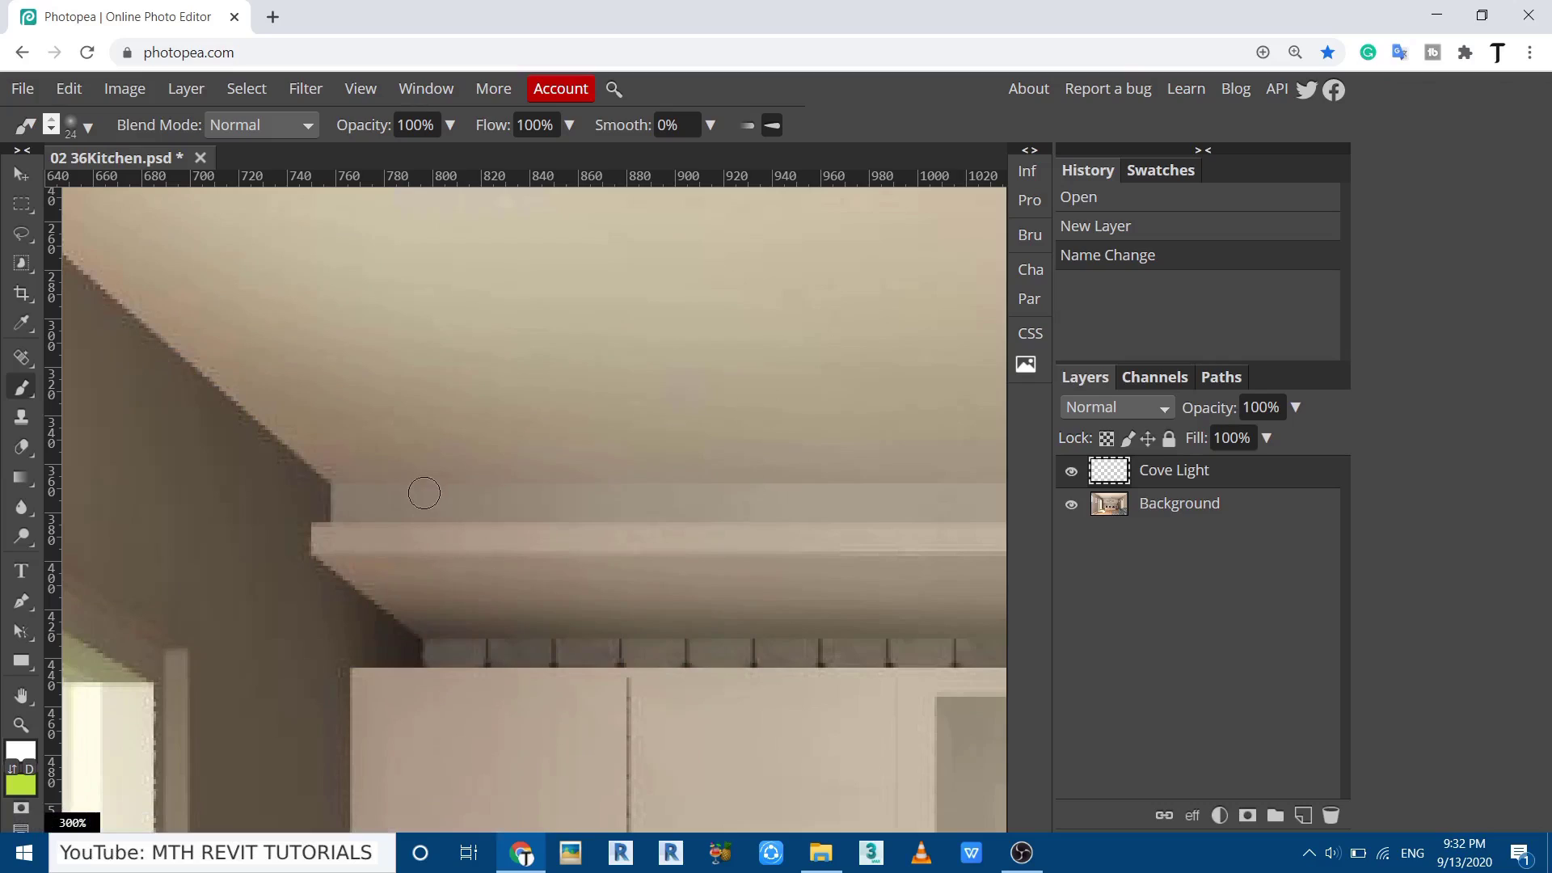
Choose the soft round 24 px brush with 0% hardness and enlarge its size to 48 px.
right_click(393, 467)
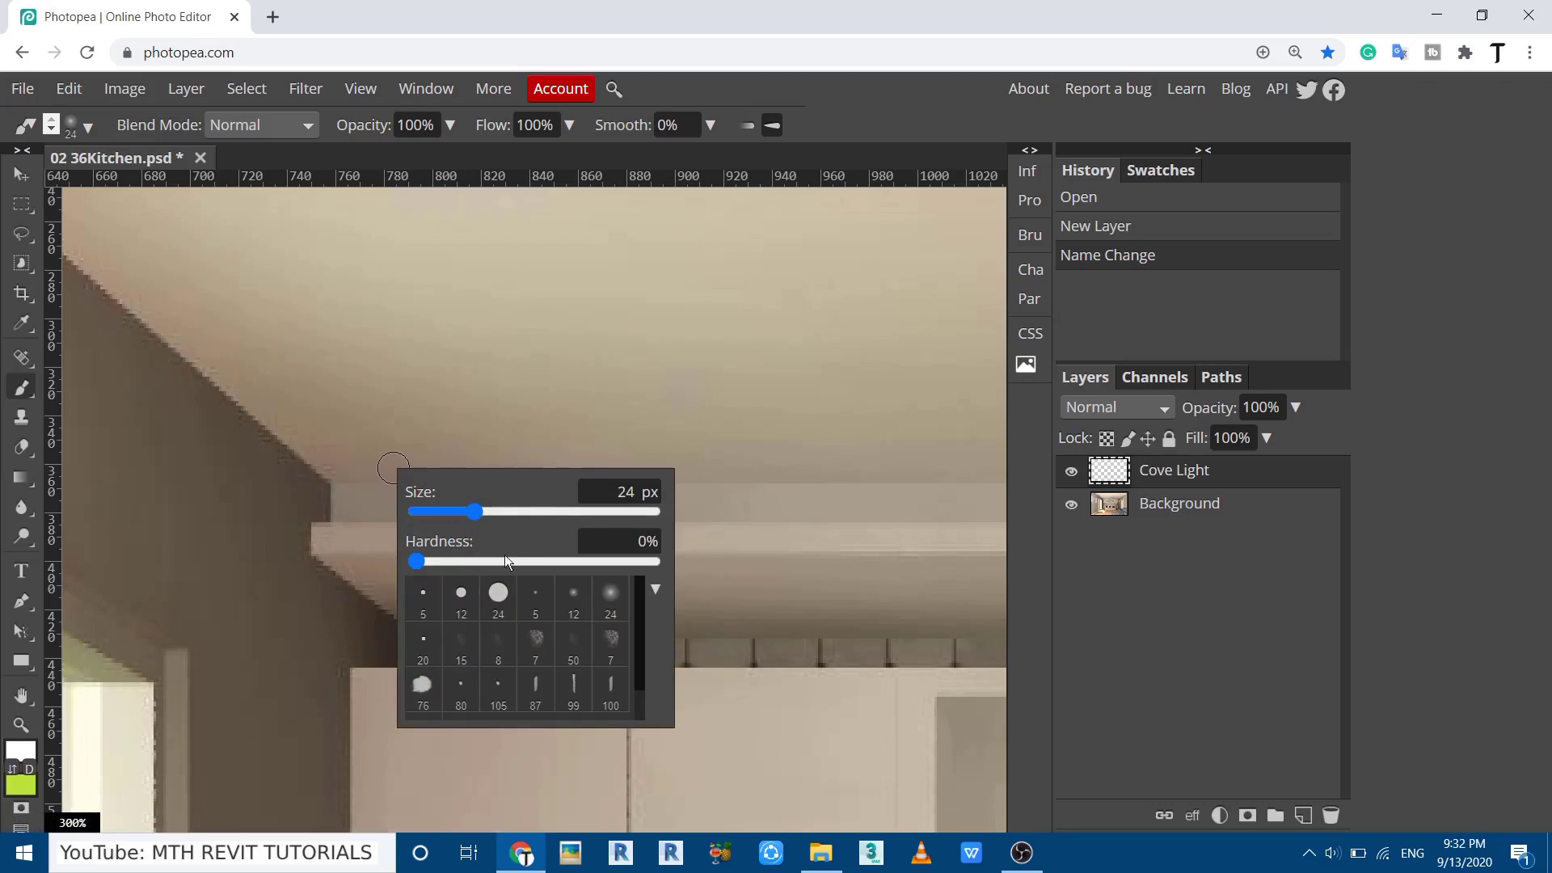
left_click(611, 600)
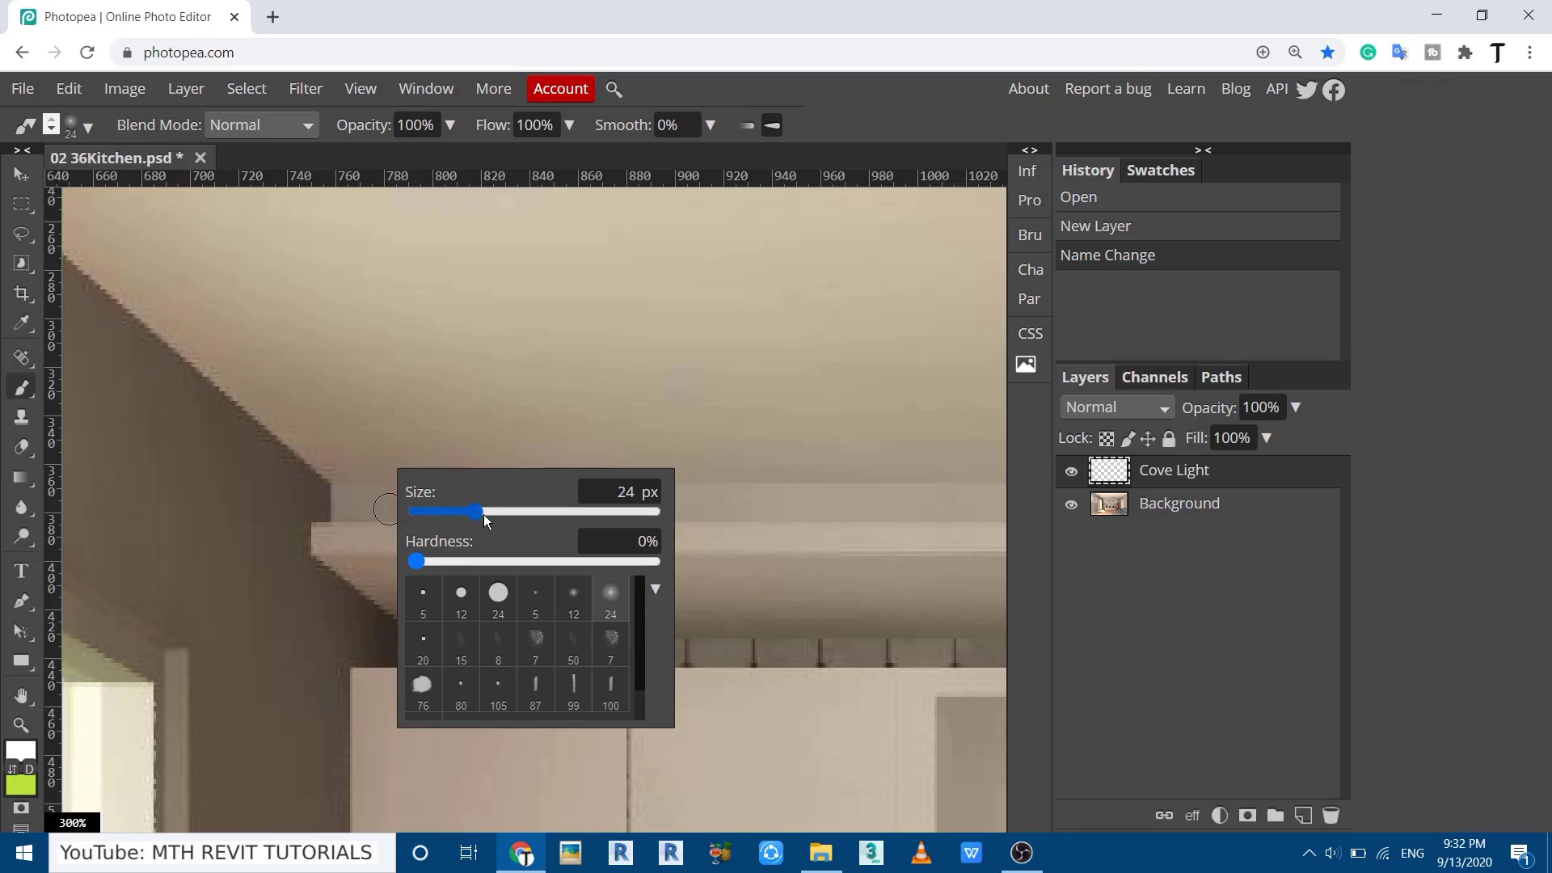
left_click_drag(475, 514, 492, 522)
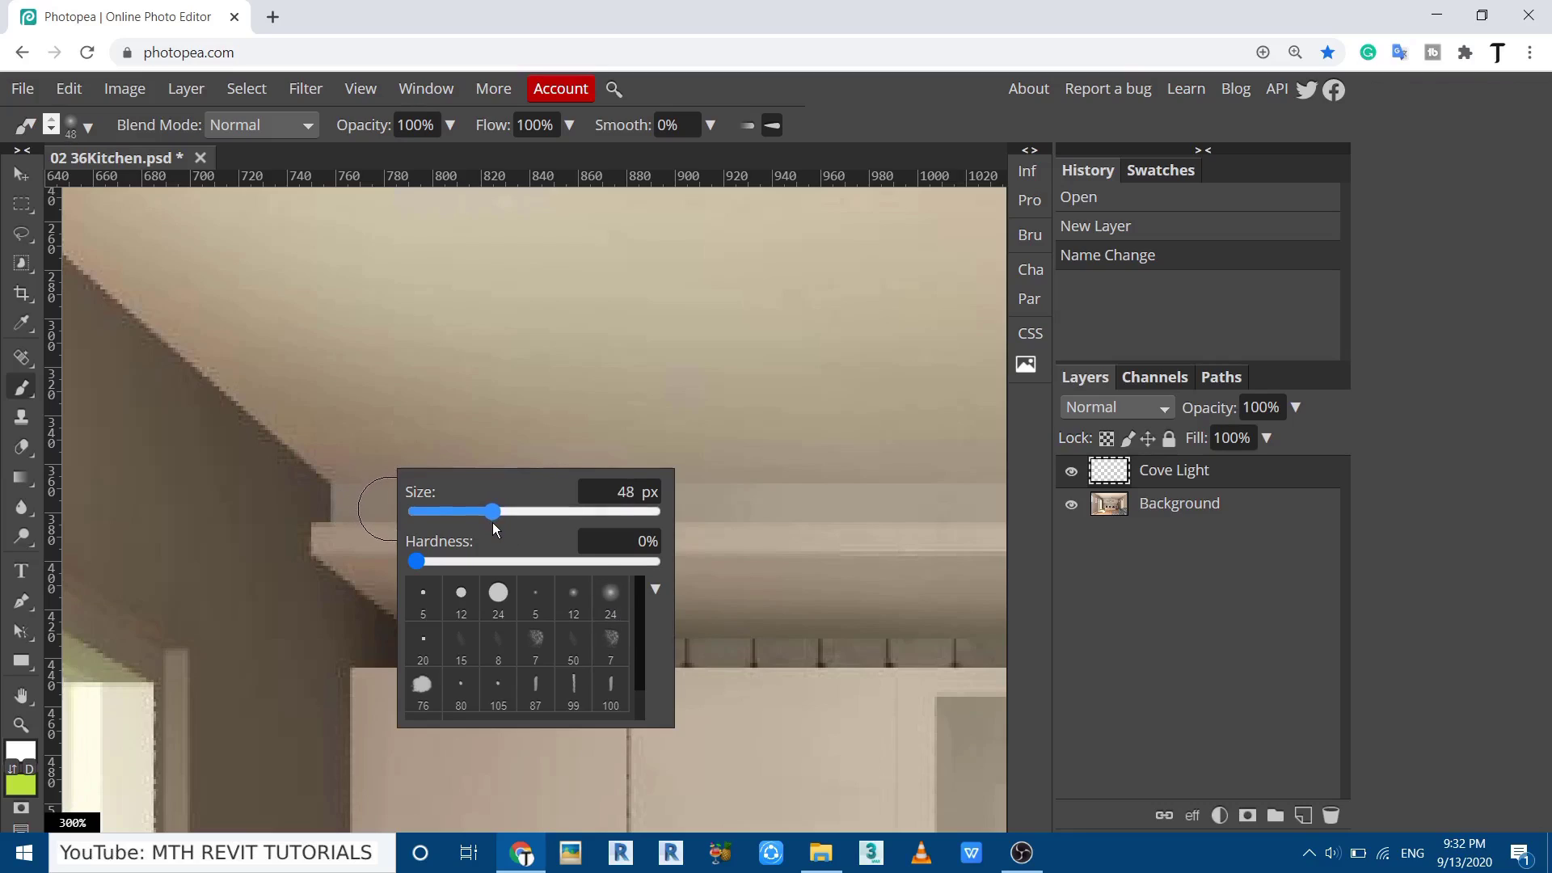
Paint a straight white glow line along the ceiling cove's back edge above the cabinets, from its left corner to its right corner.
left_click(329, 501)
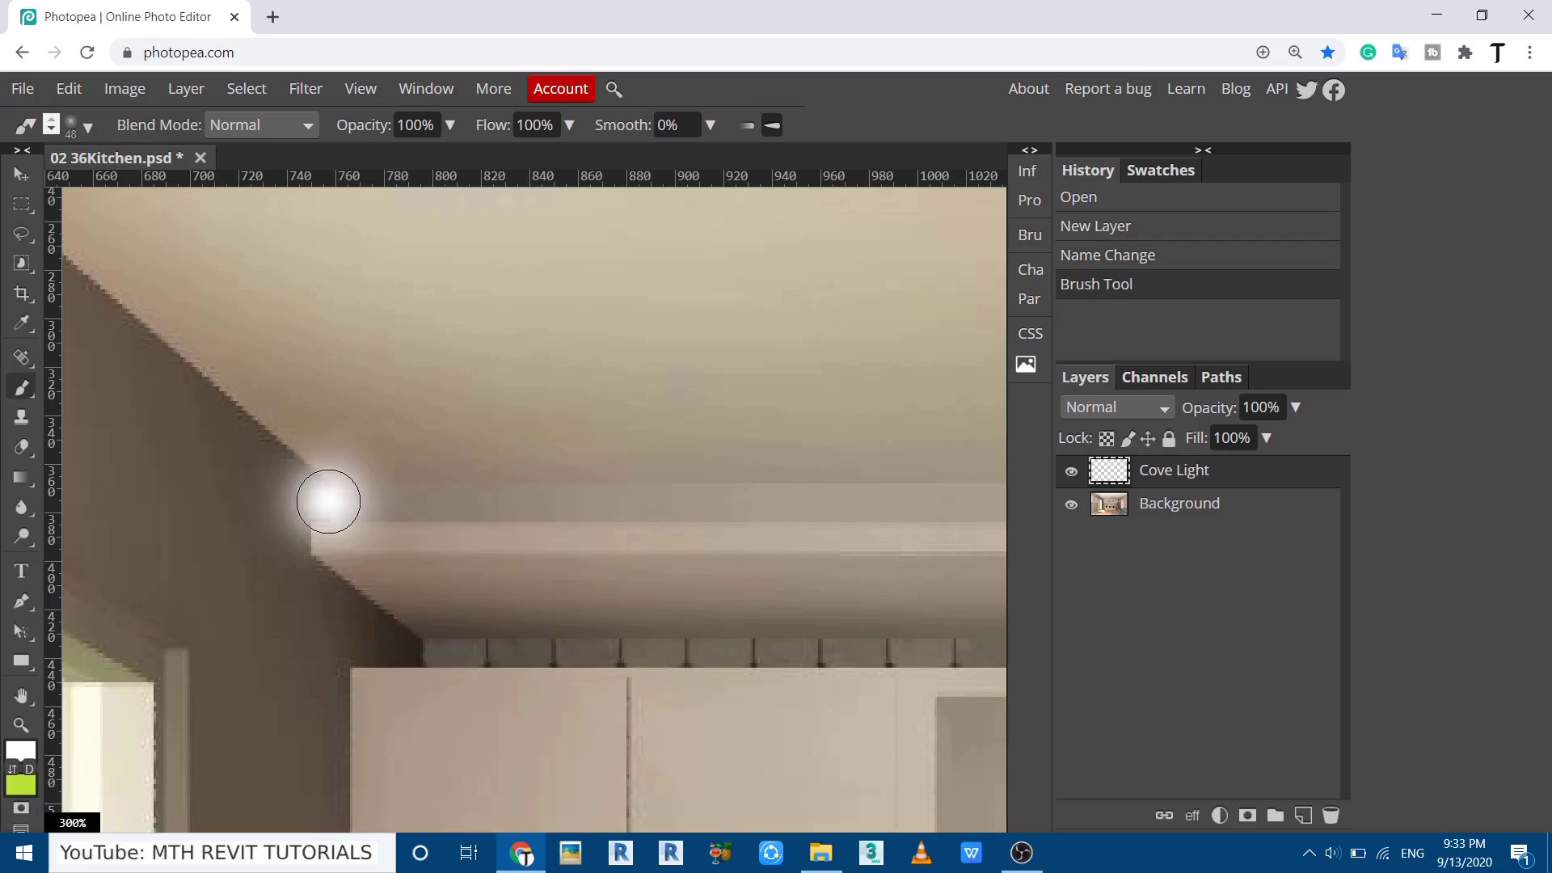
scroll(291, 501, "down", 5)
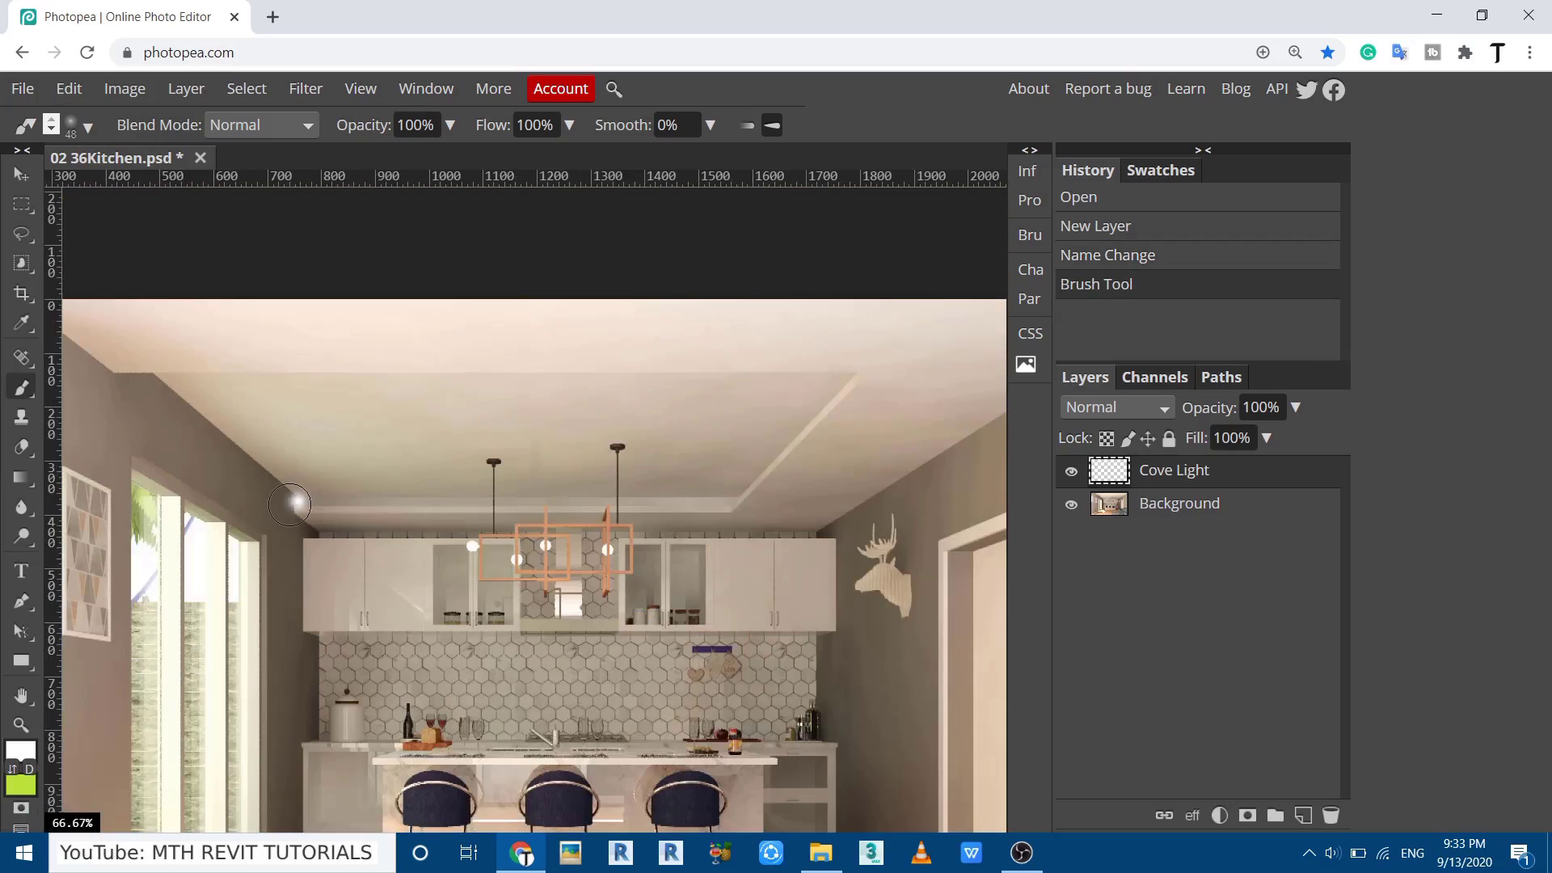
scroll(803, 503, "up", 3)
scroll(627, 464, "up", 2)
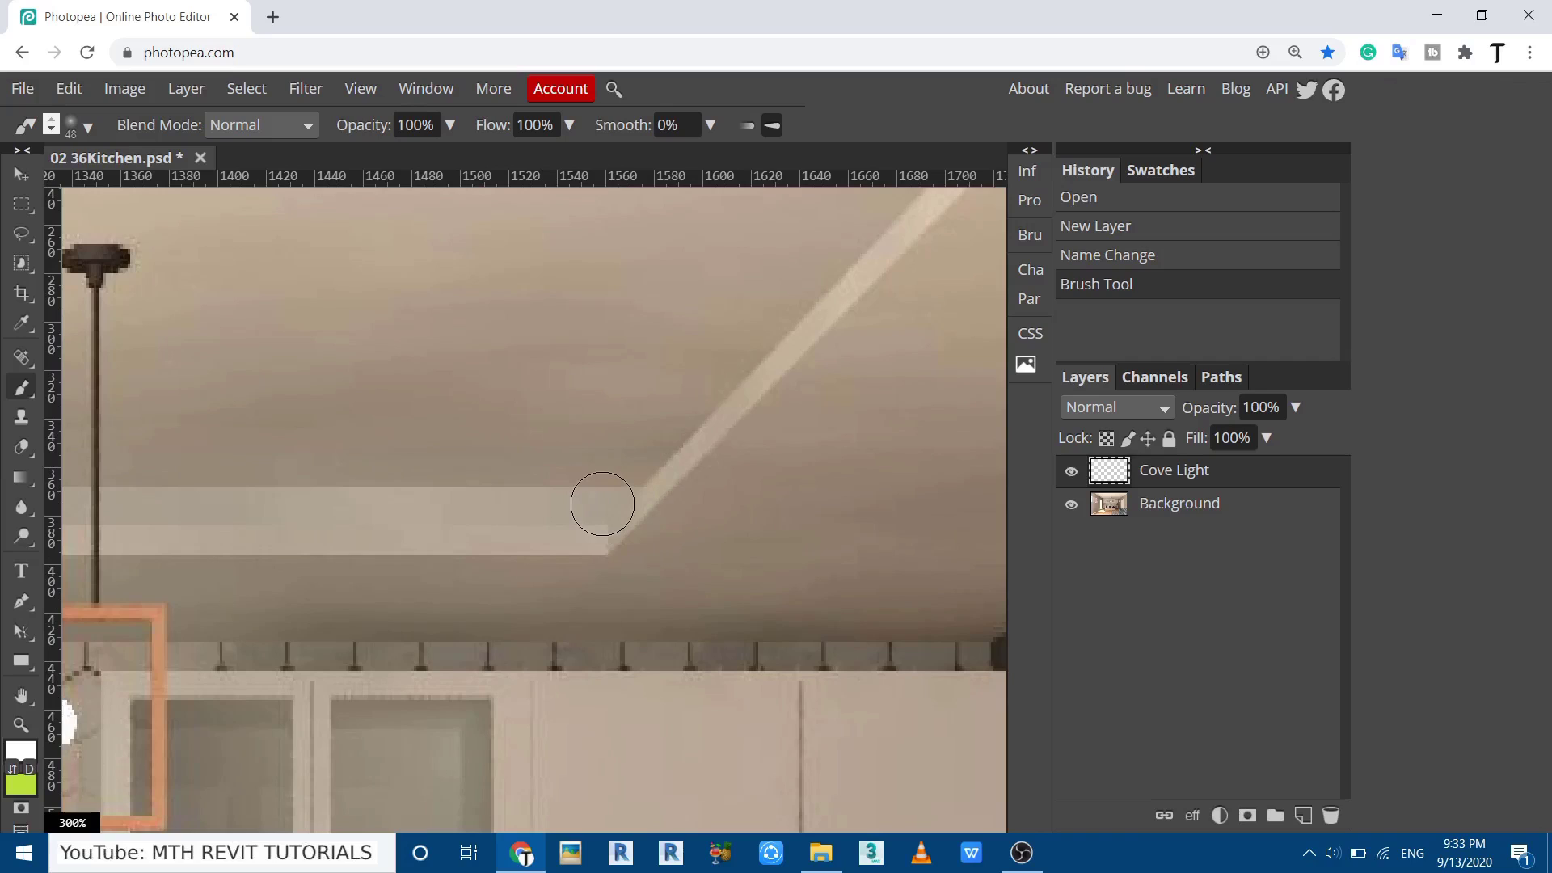
left_click(602, 504, "shift")
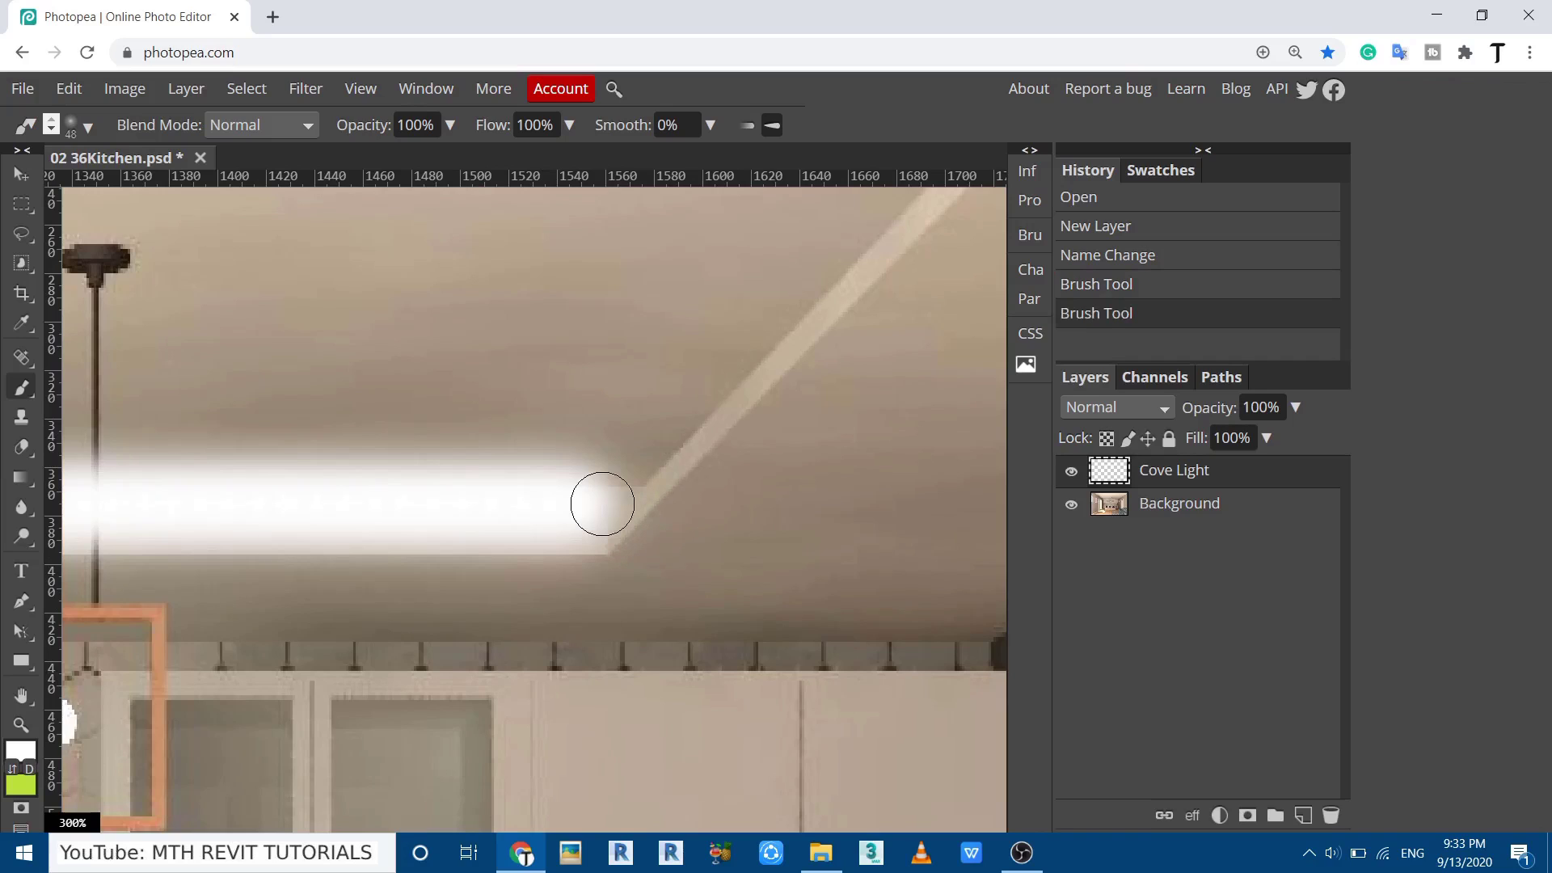
Paint a straight white glow line along the ceiling cove's slanted right edge, from the back corner to the front corner.
scroll(594, 514, "down", 5)
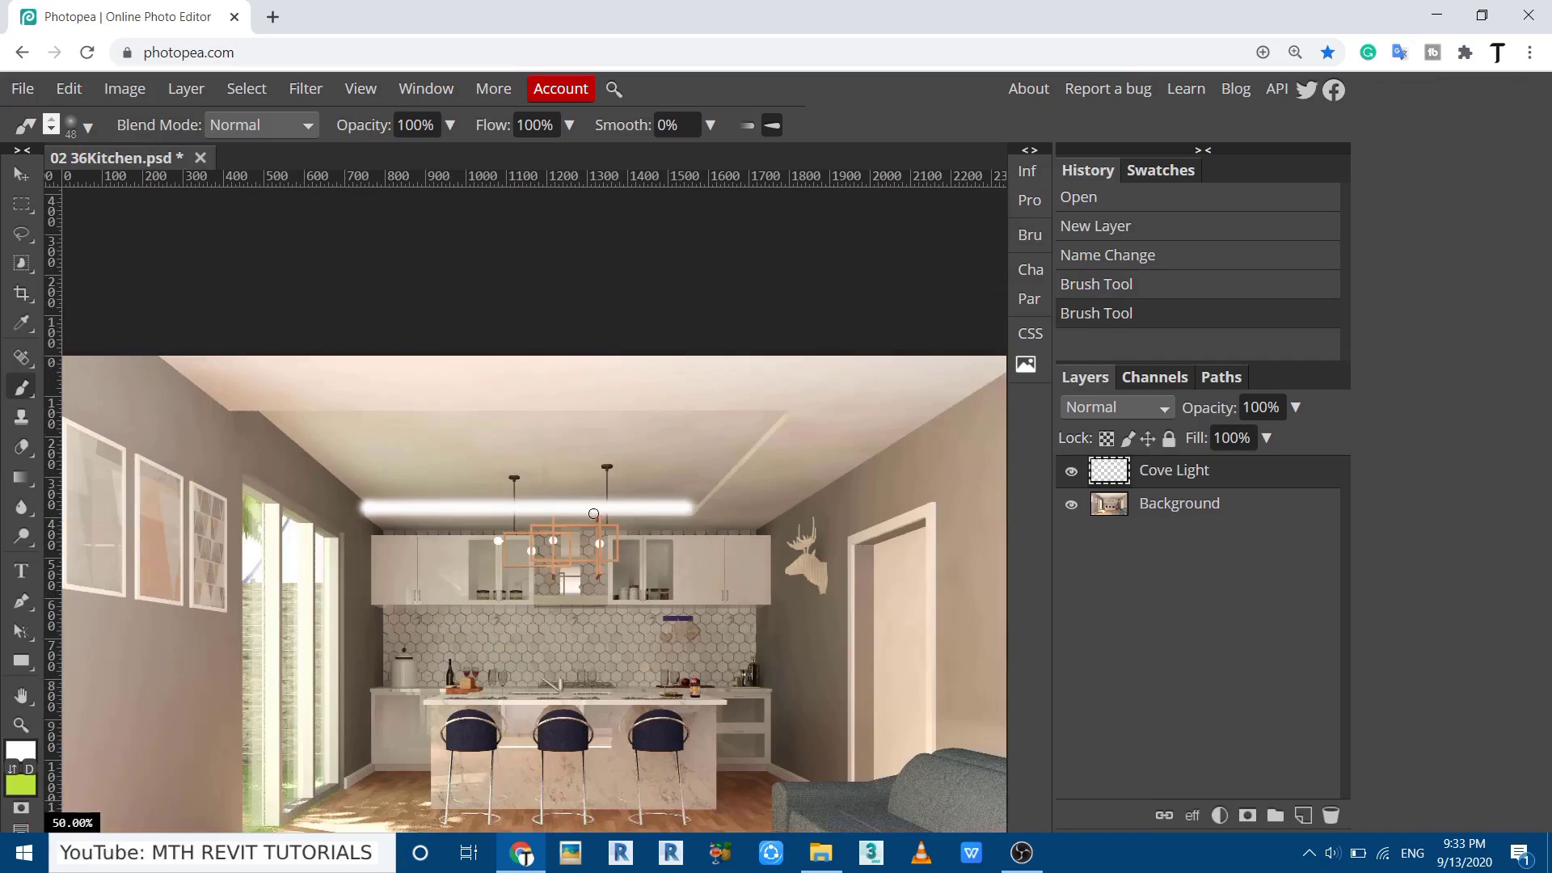
scroll(594, 514, "up", 2)
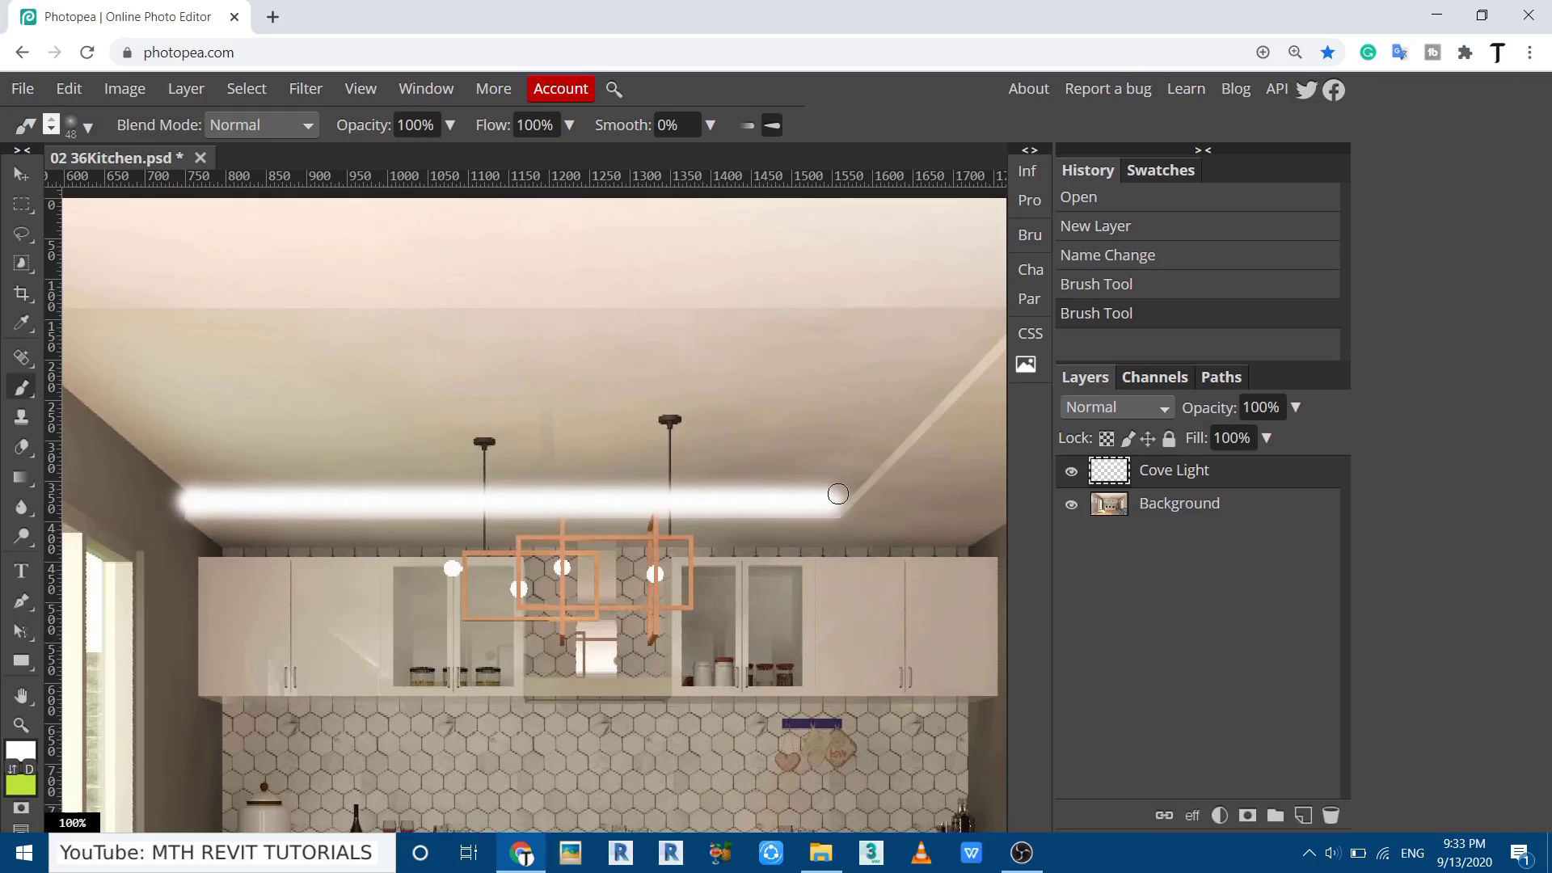
left_click_drag(904, 429, 630, 542)
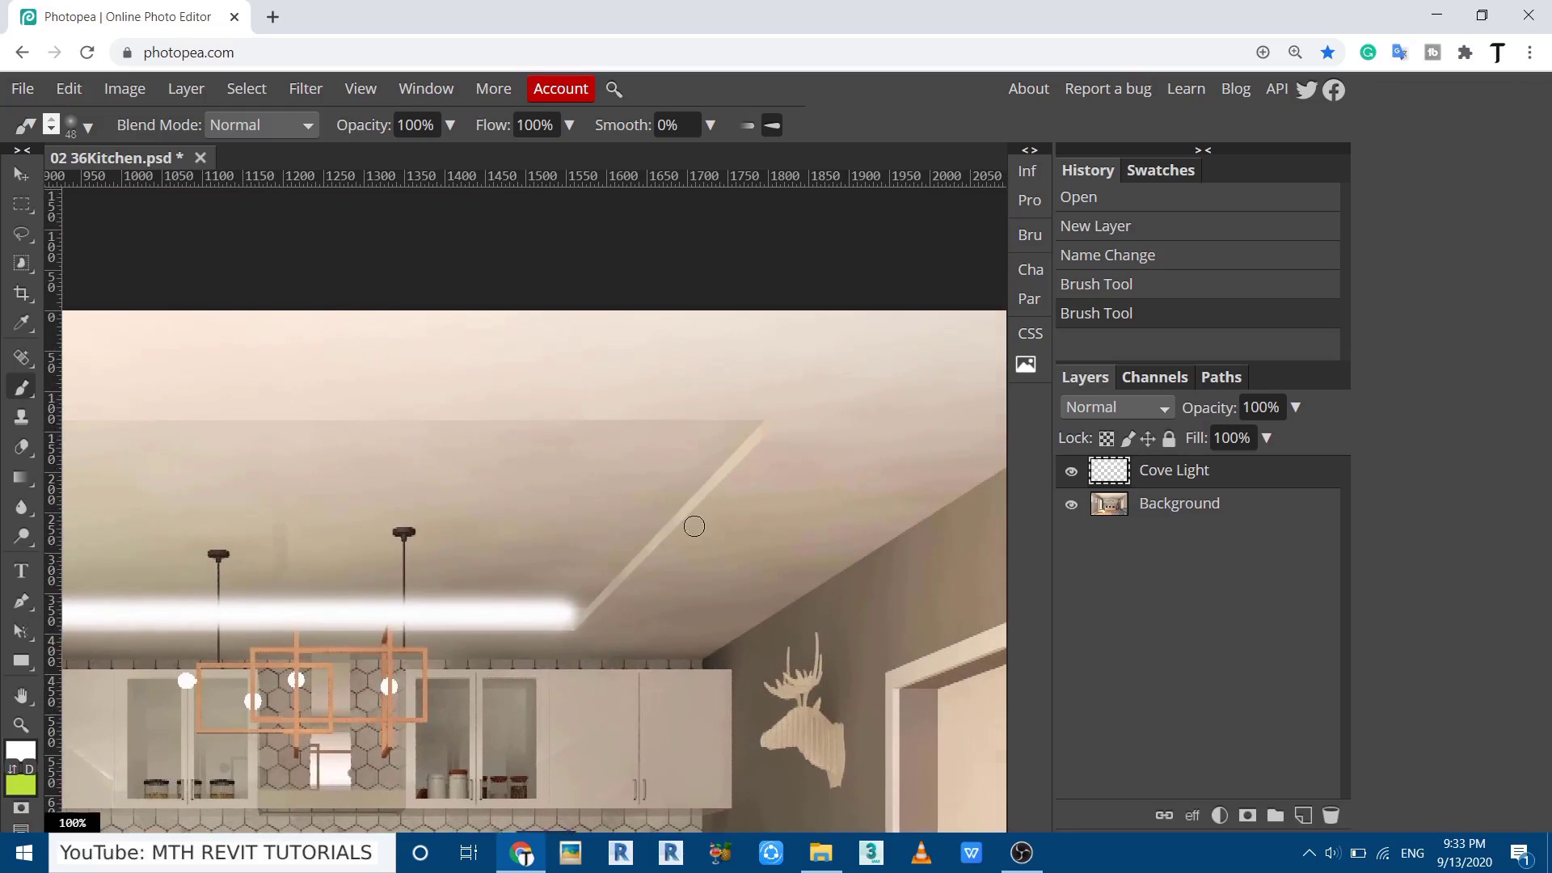
scroll(614, 639, "up", 4)
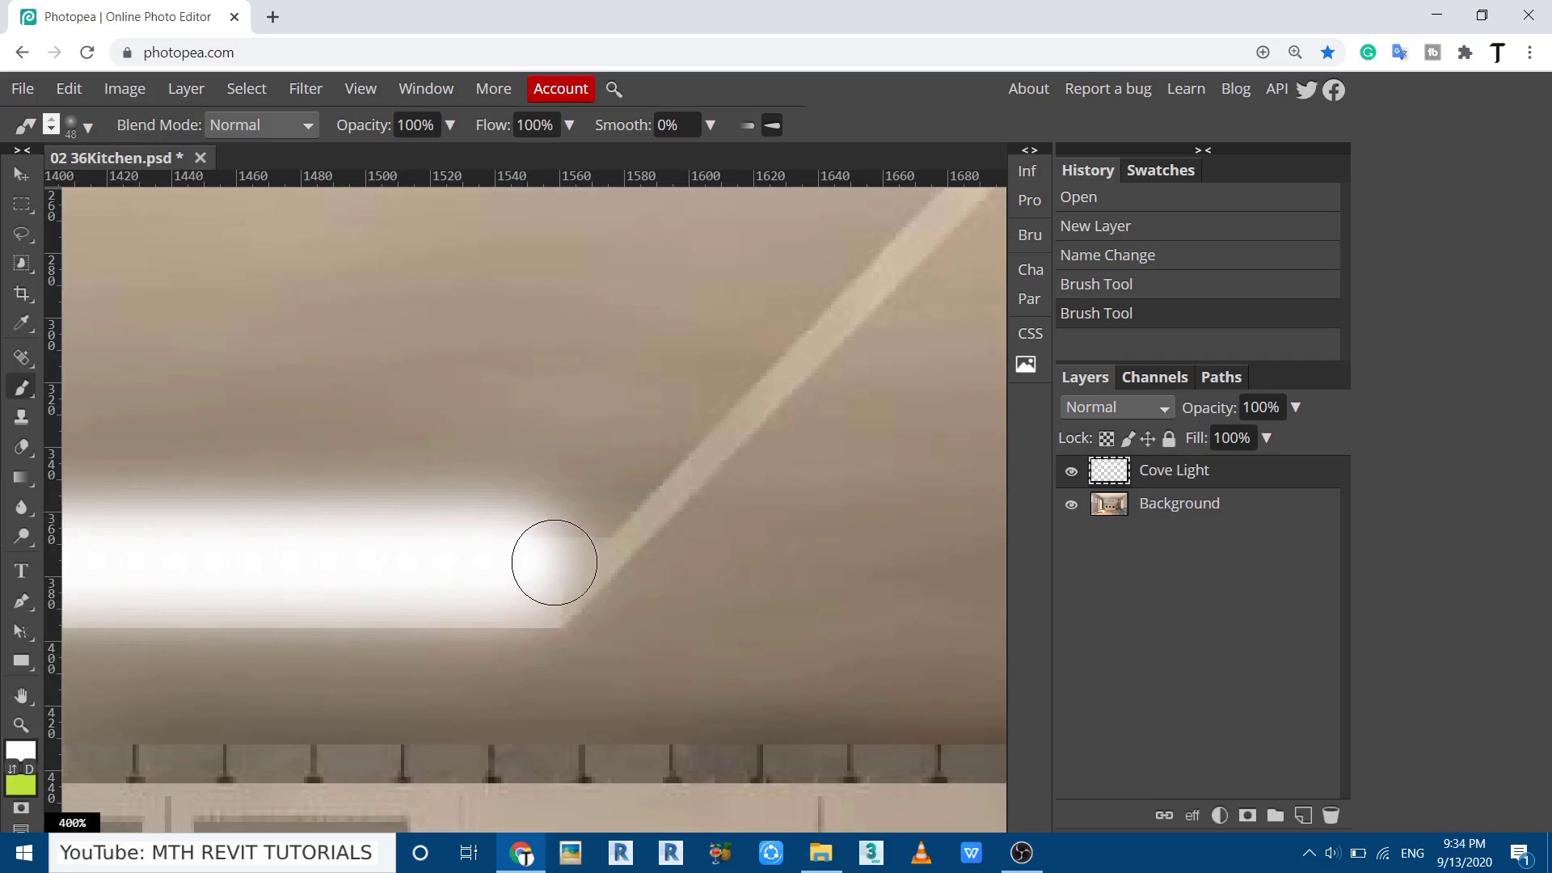
left_click(554, 557)
scroll(547, 557, "down", 4)
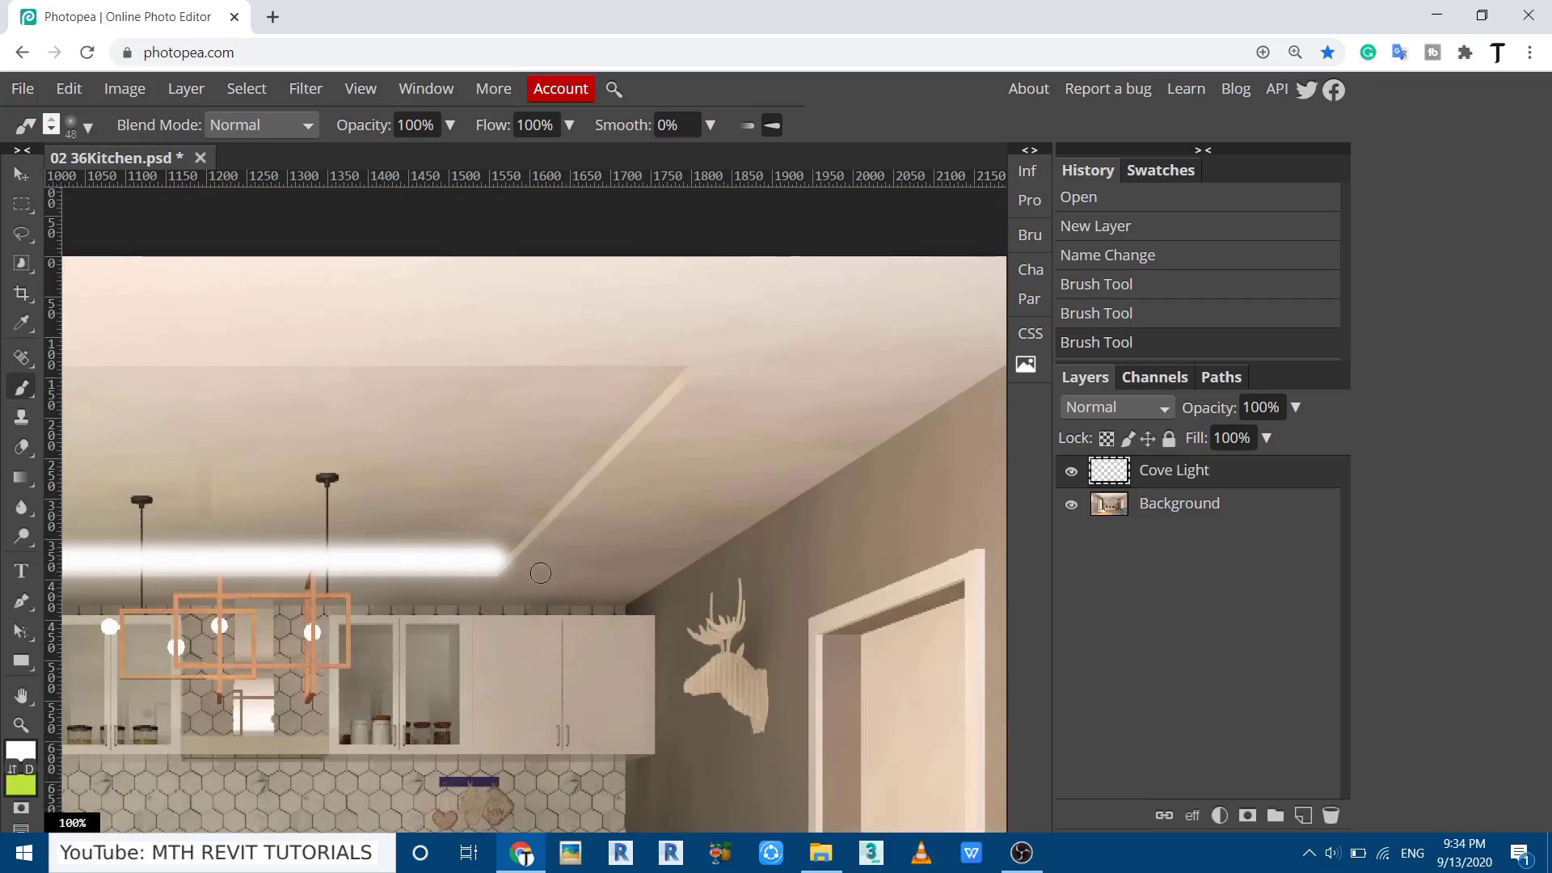
scroll(441, 401, "up", 3)
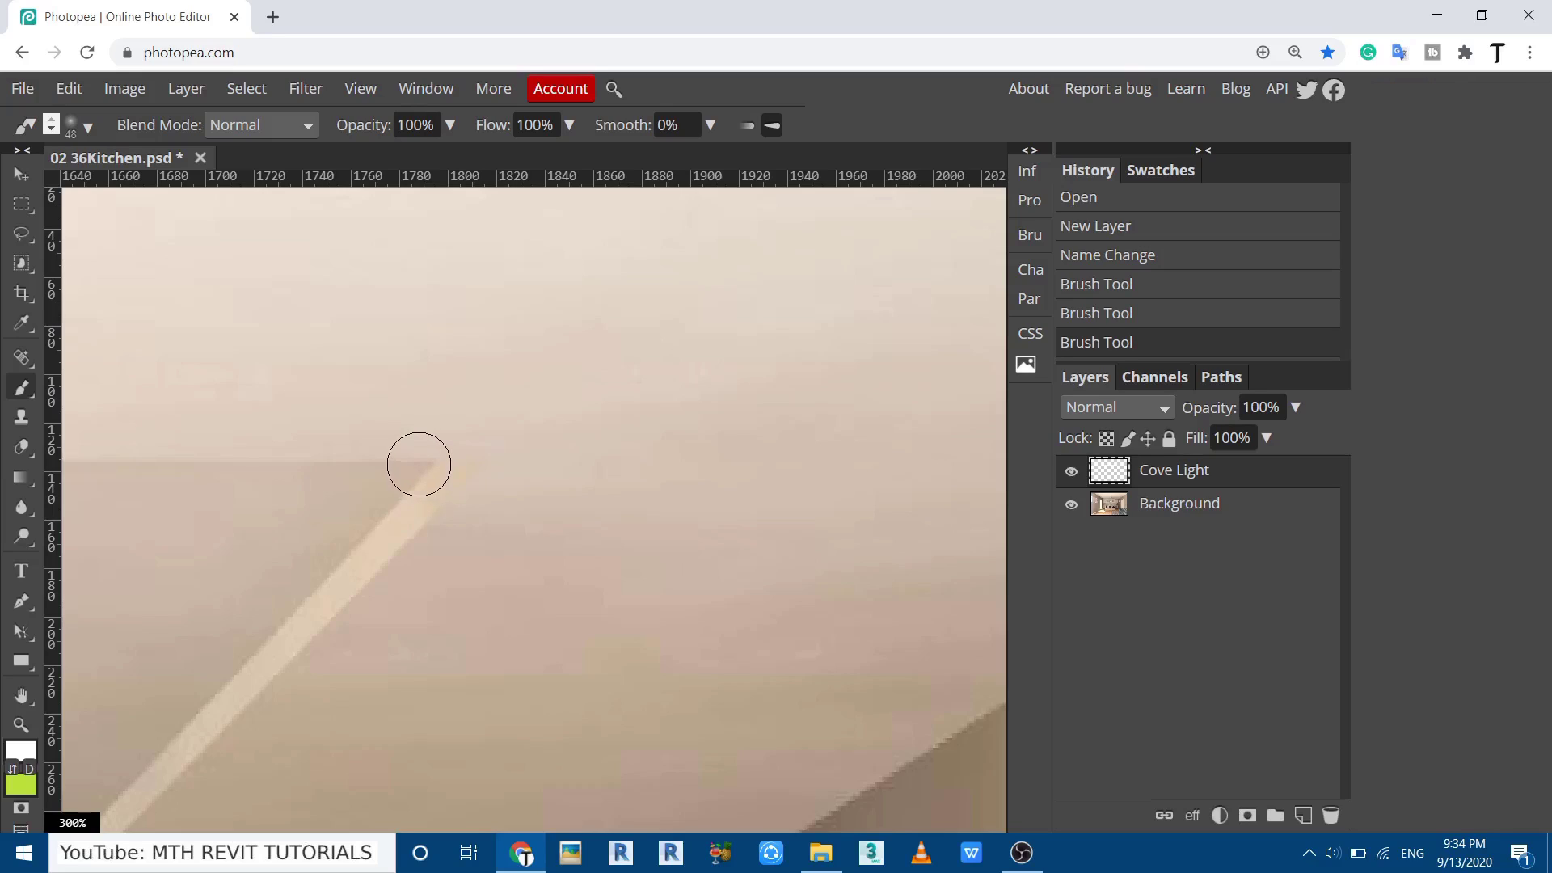
left_click(419, 464, "shift")
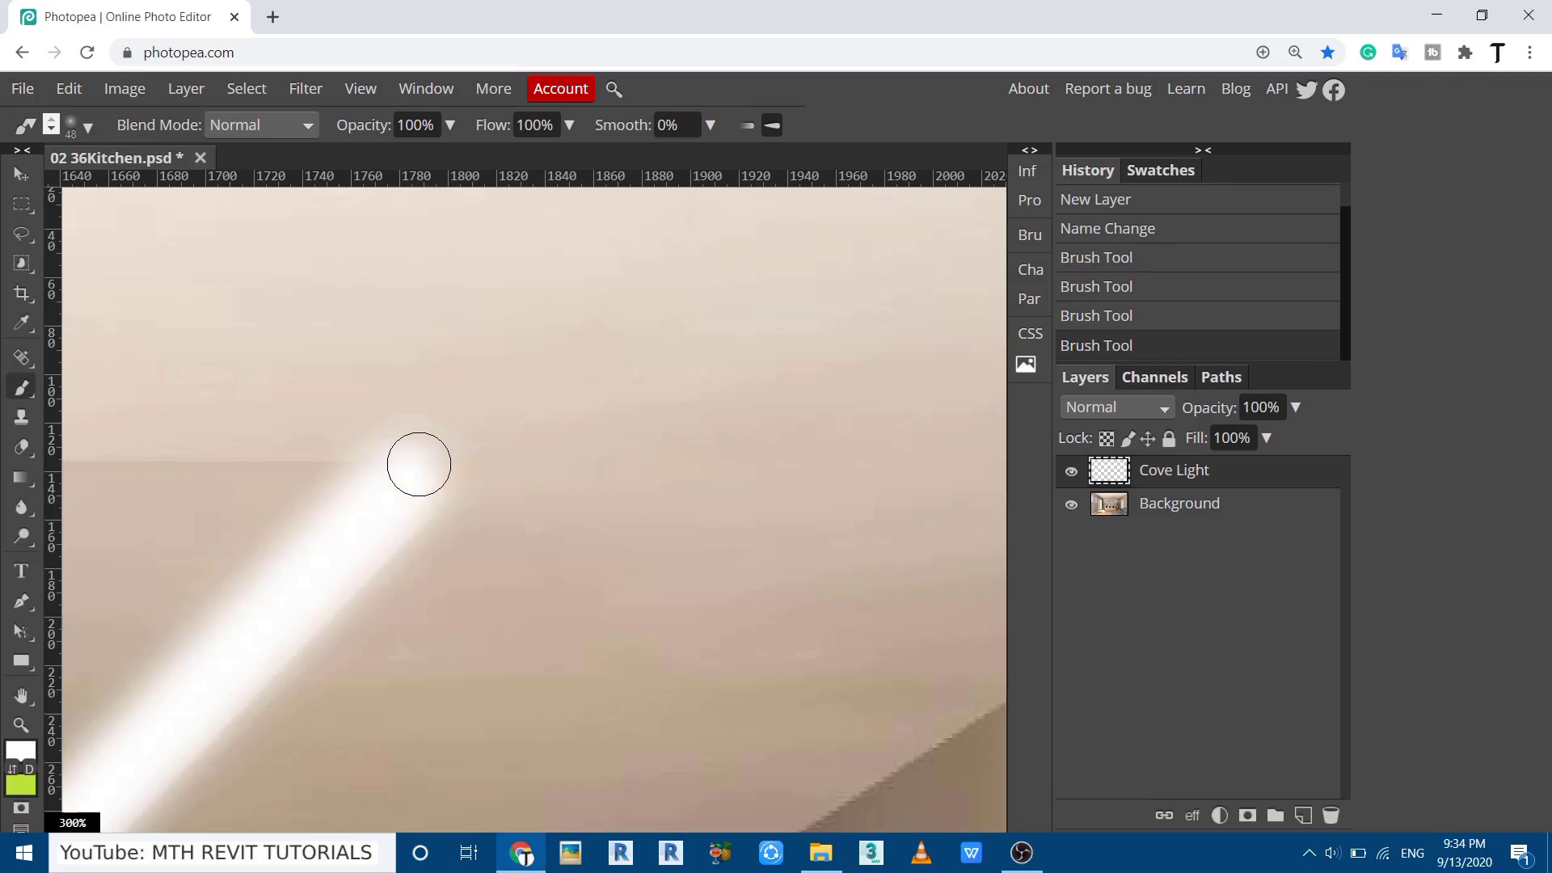
Hide the Cove Light layer and activate the Polygonal Lasso Select tool.
scroll(535, 437, "down", 3)
scroll(535, 437, "down", 2)
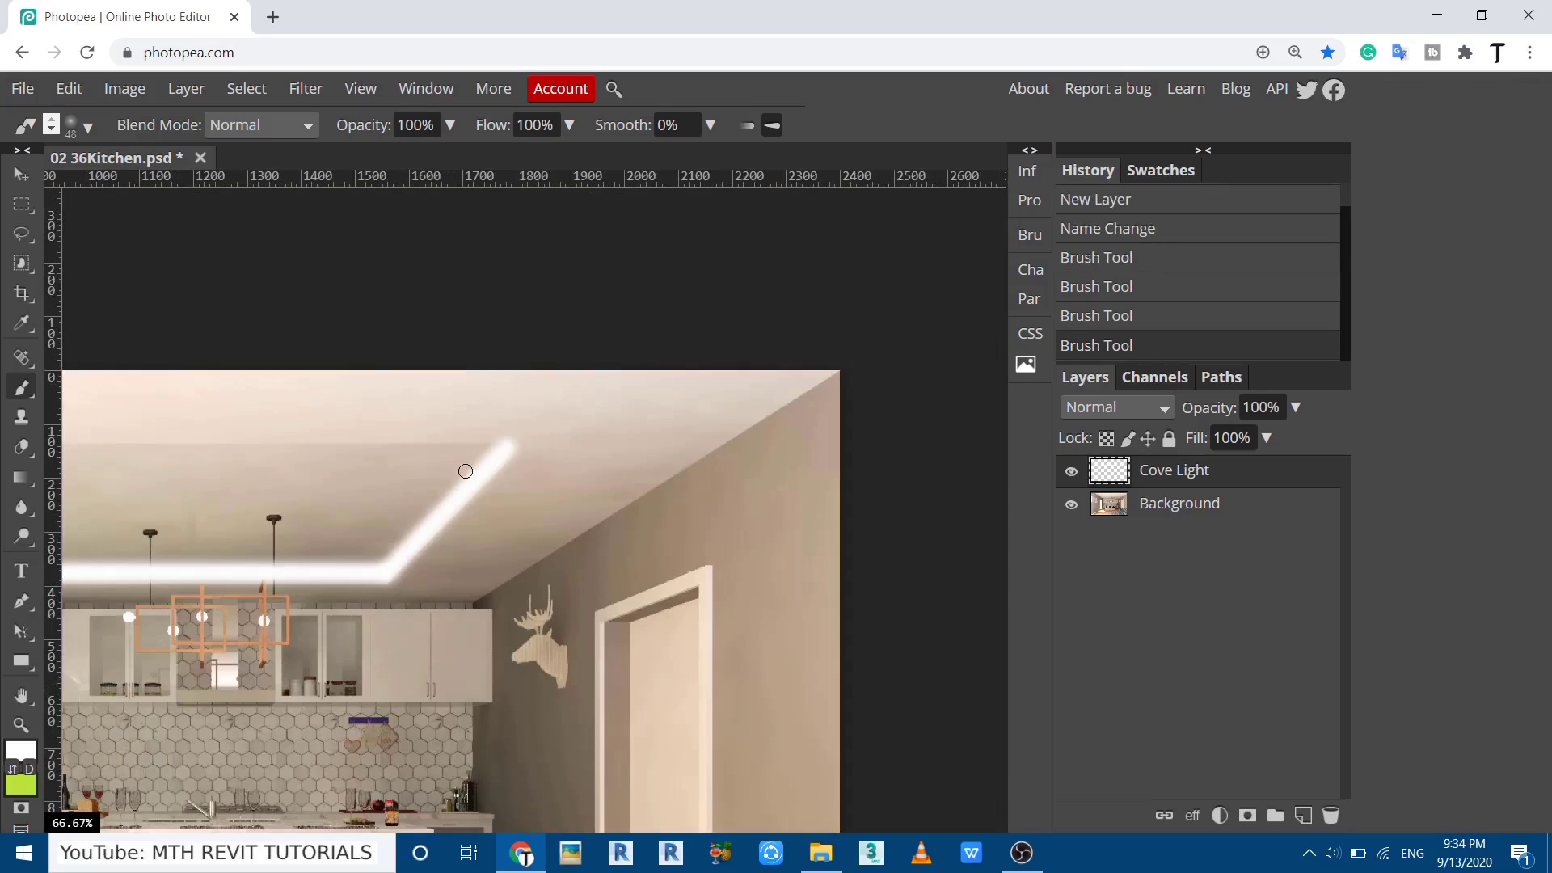
scroll(461, 469, "up", 2)
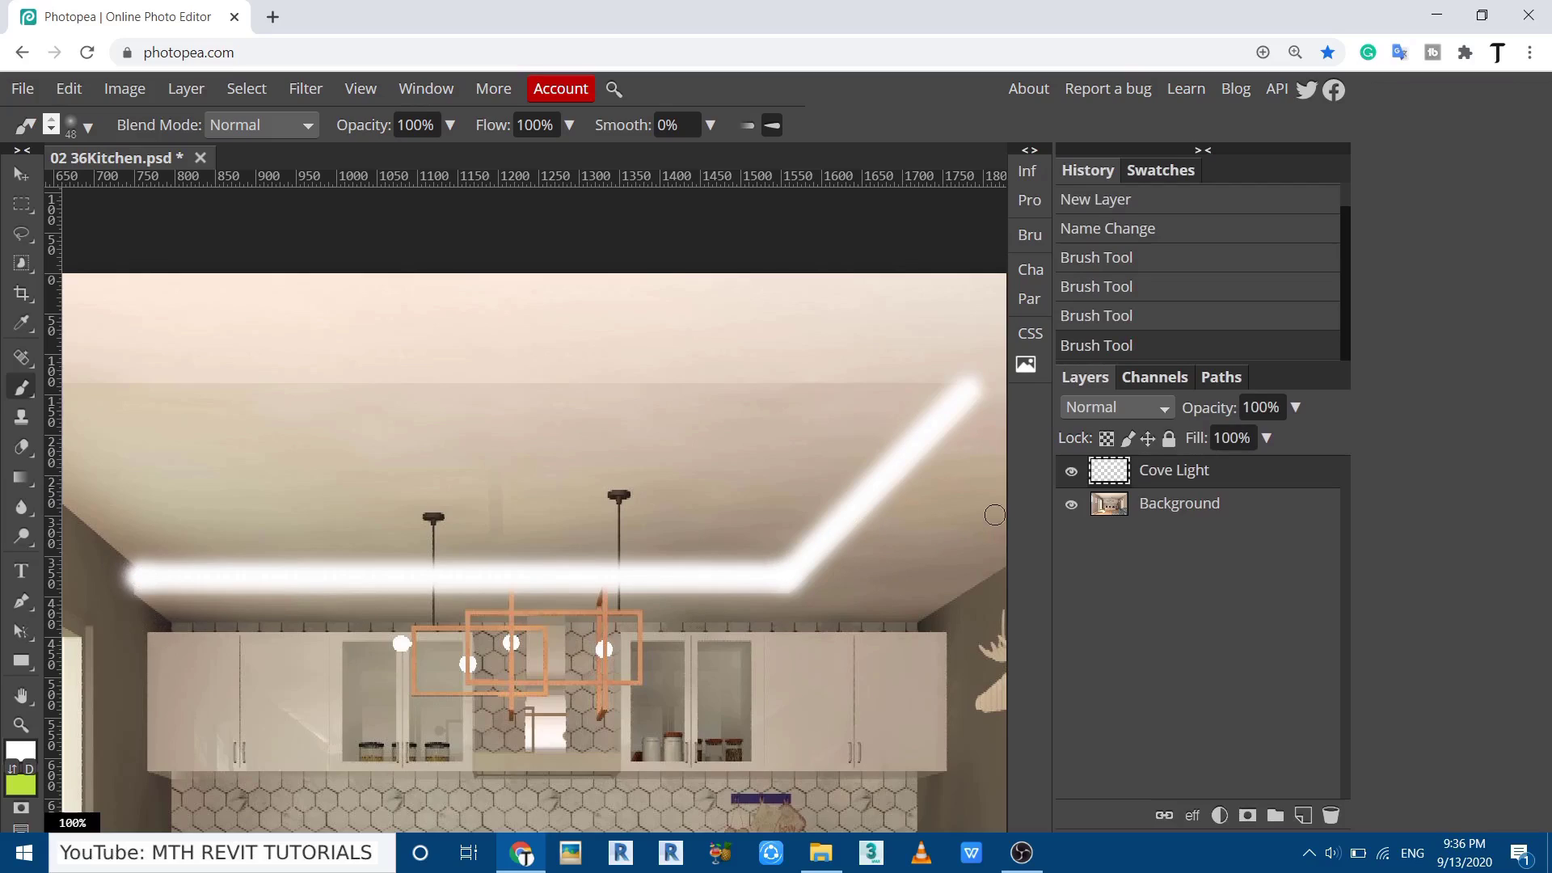
left_click(1072, 473)
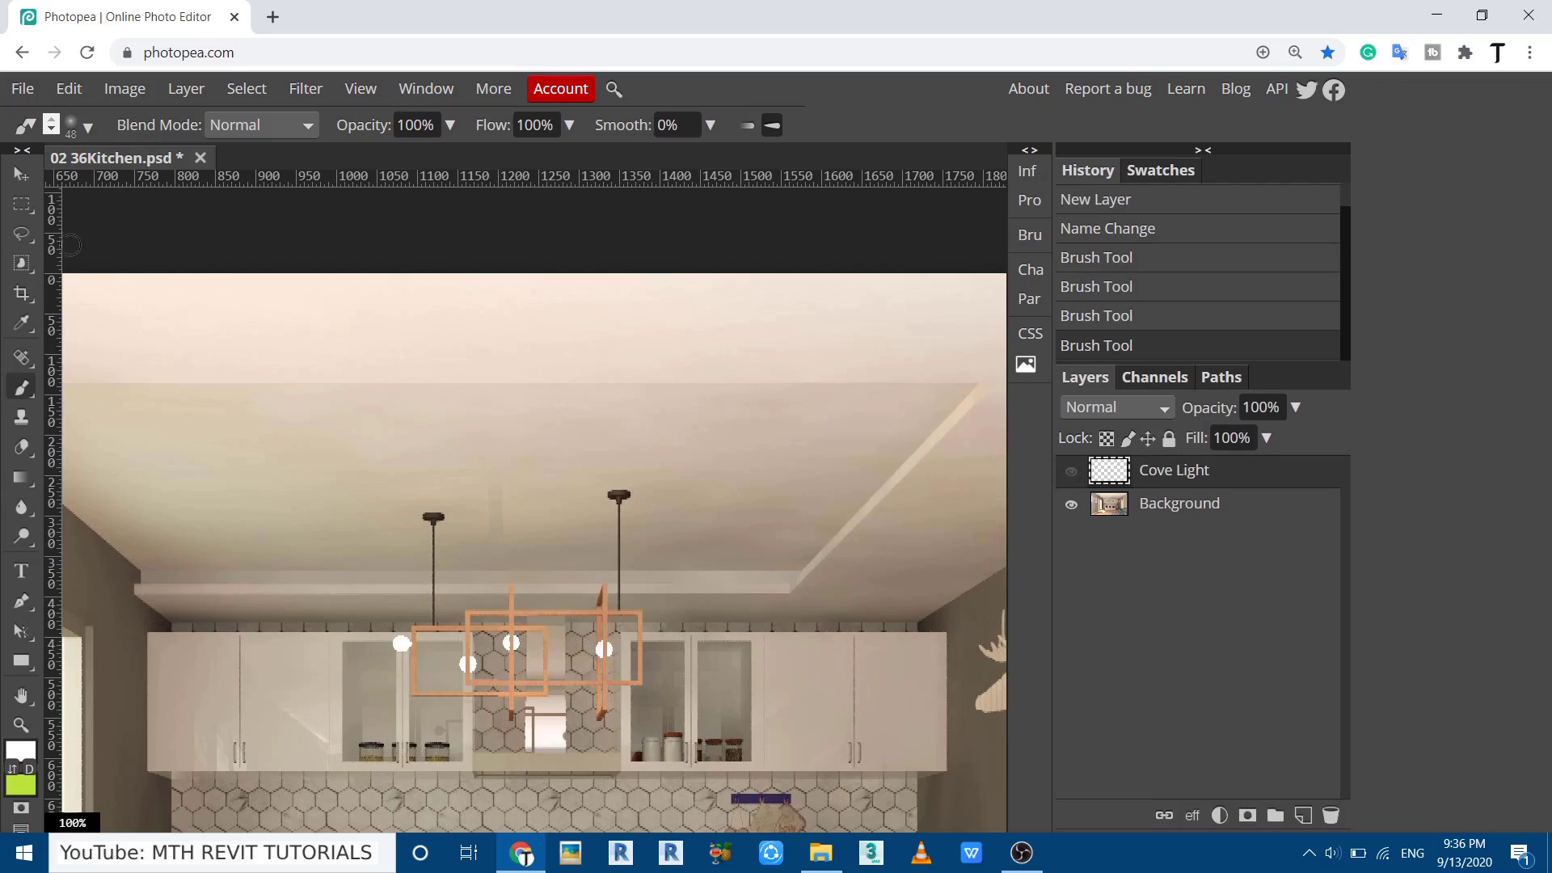
right_click(21, 234)
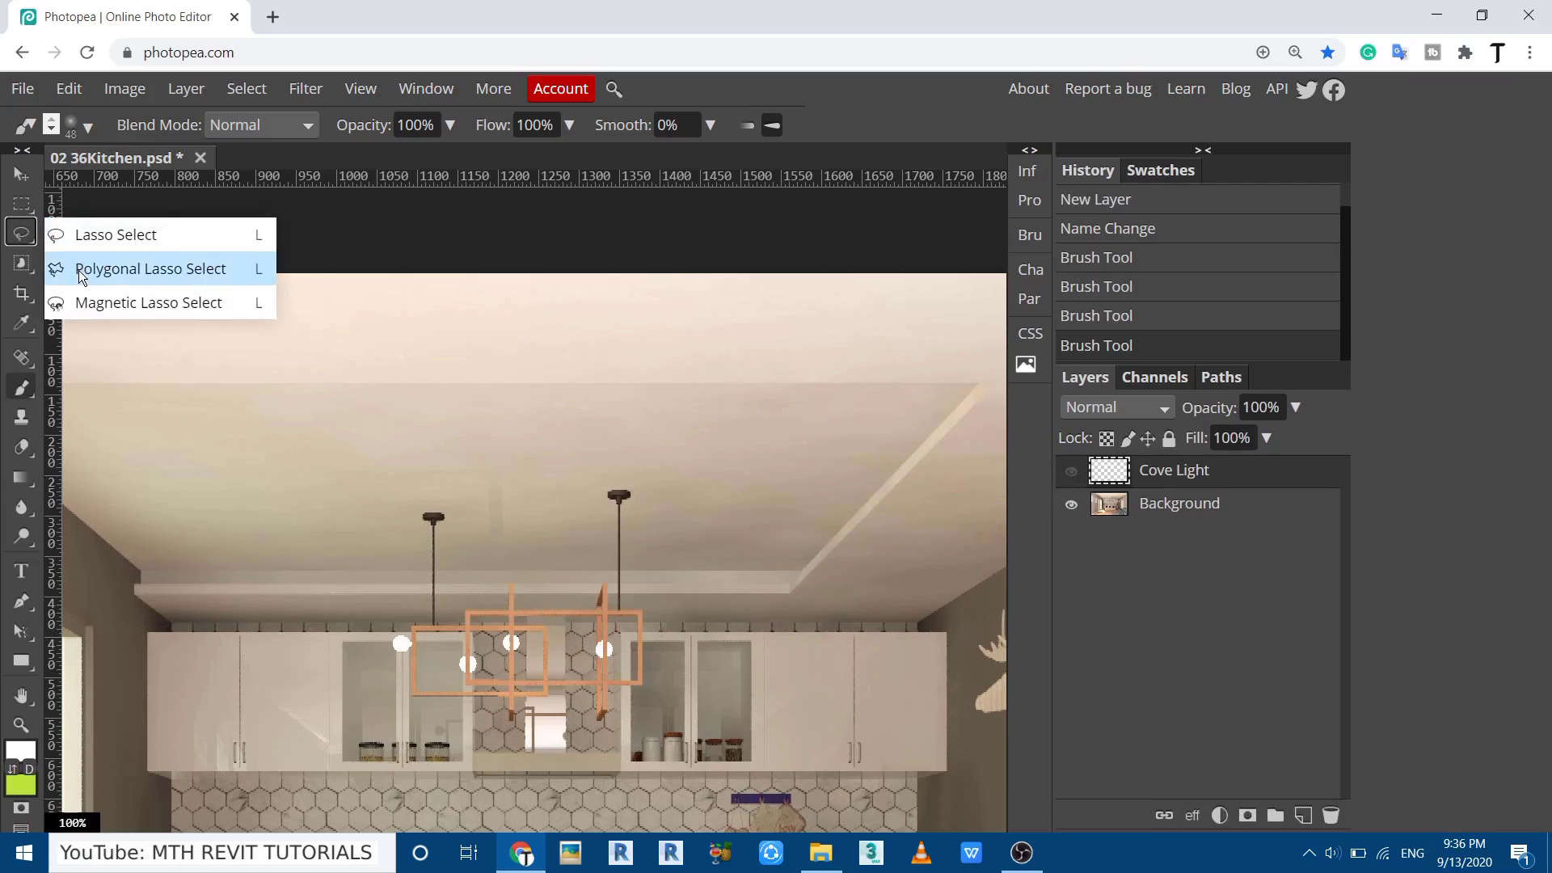
left_click(79, 270)
Trace a polygonal selection along the top edge of the cove's back lip, from its left corner to its right corner.
scroll(270, 527, "left", 4)
scroll(270, 527, "down", 1)
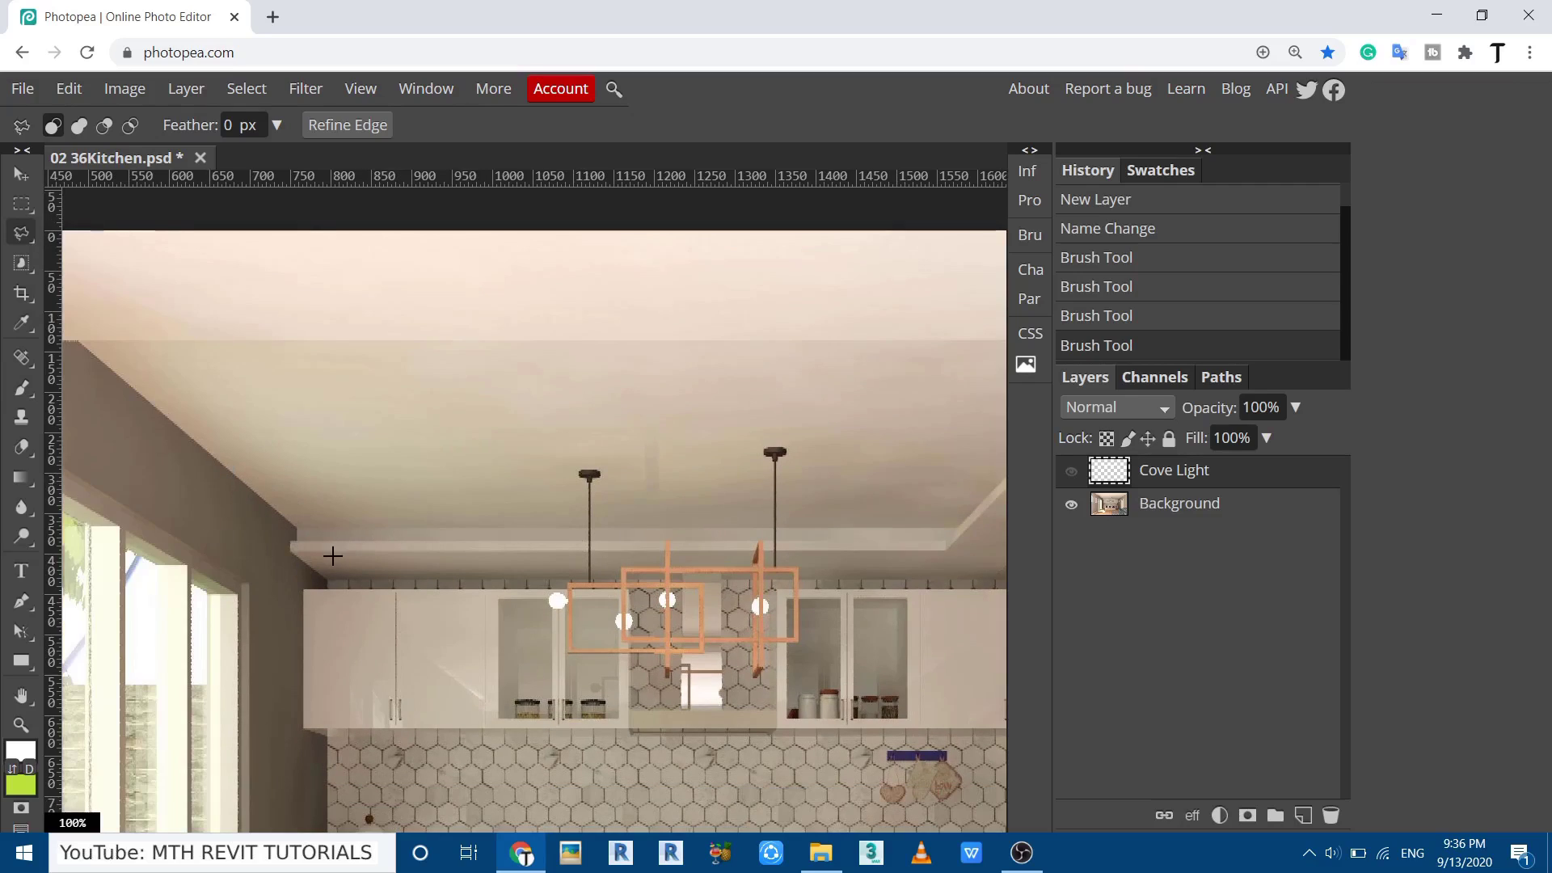
scroll(230, 572, "up", 3)
scroll(438, 503, "up", 1)
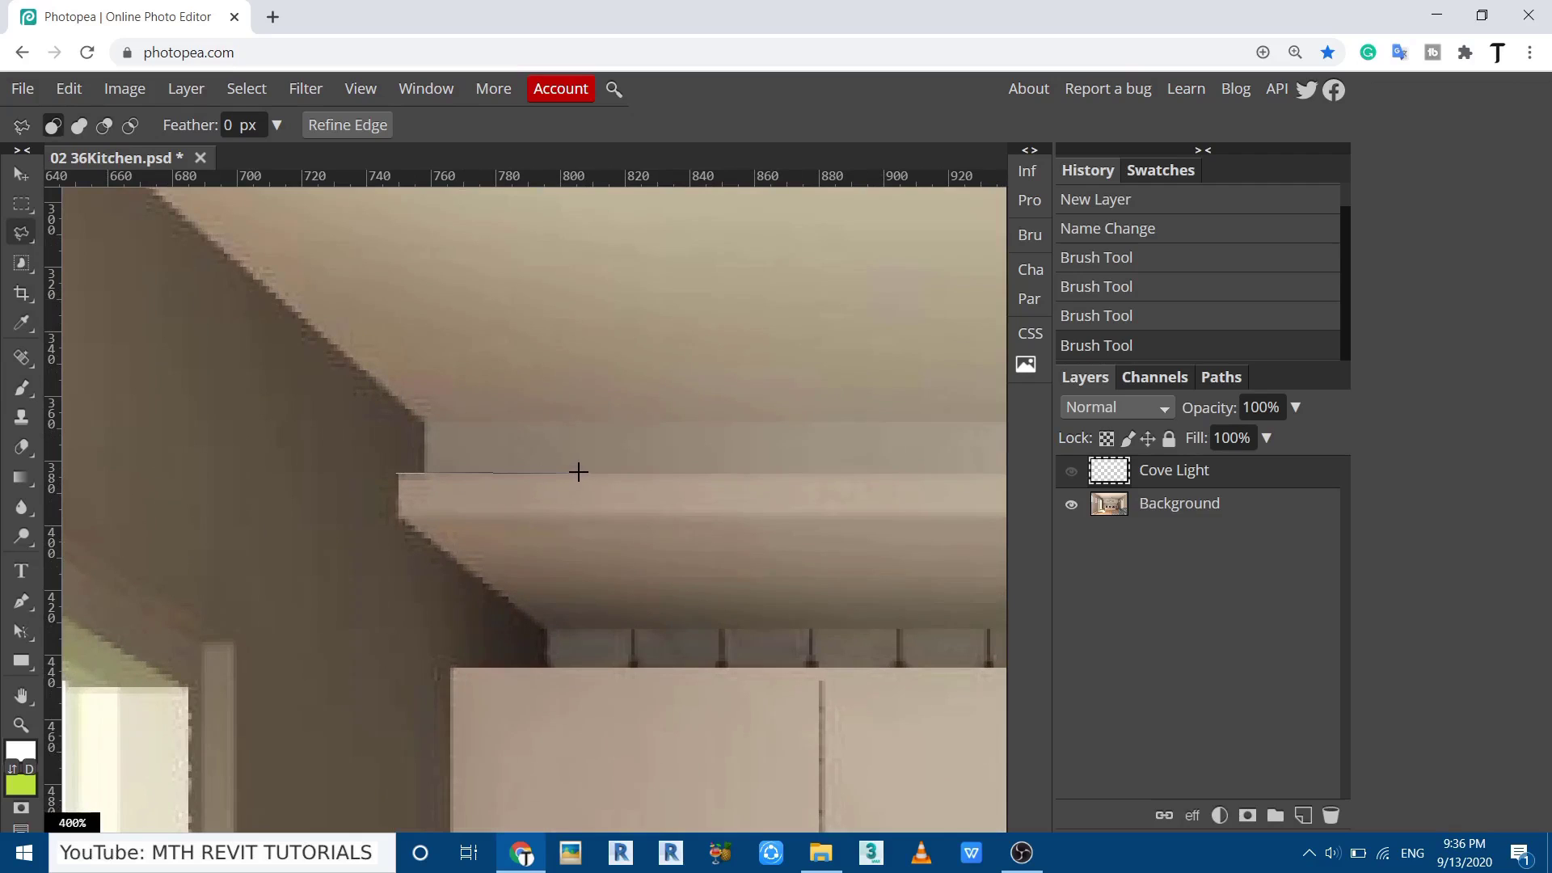
scroll(783, 509, "right", 10)
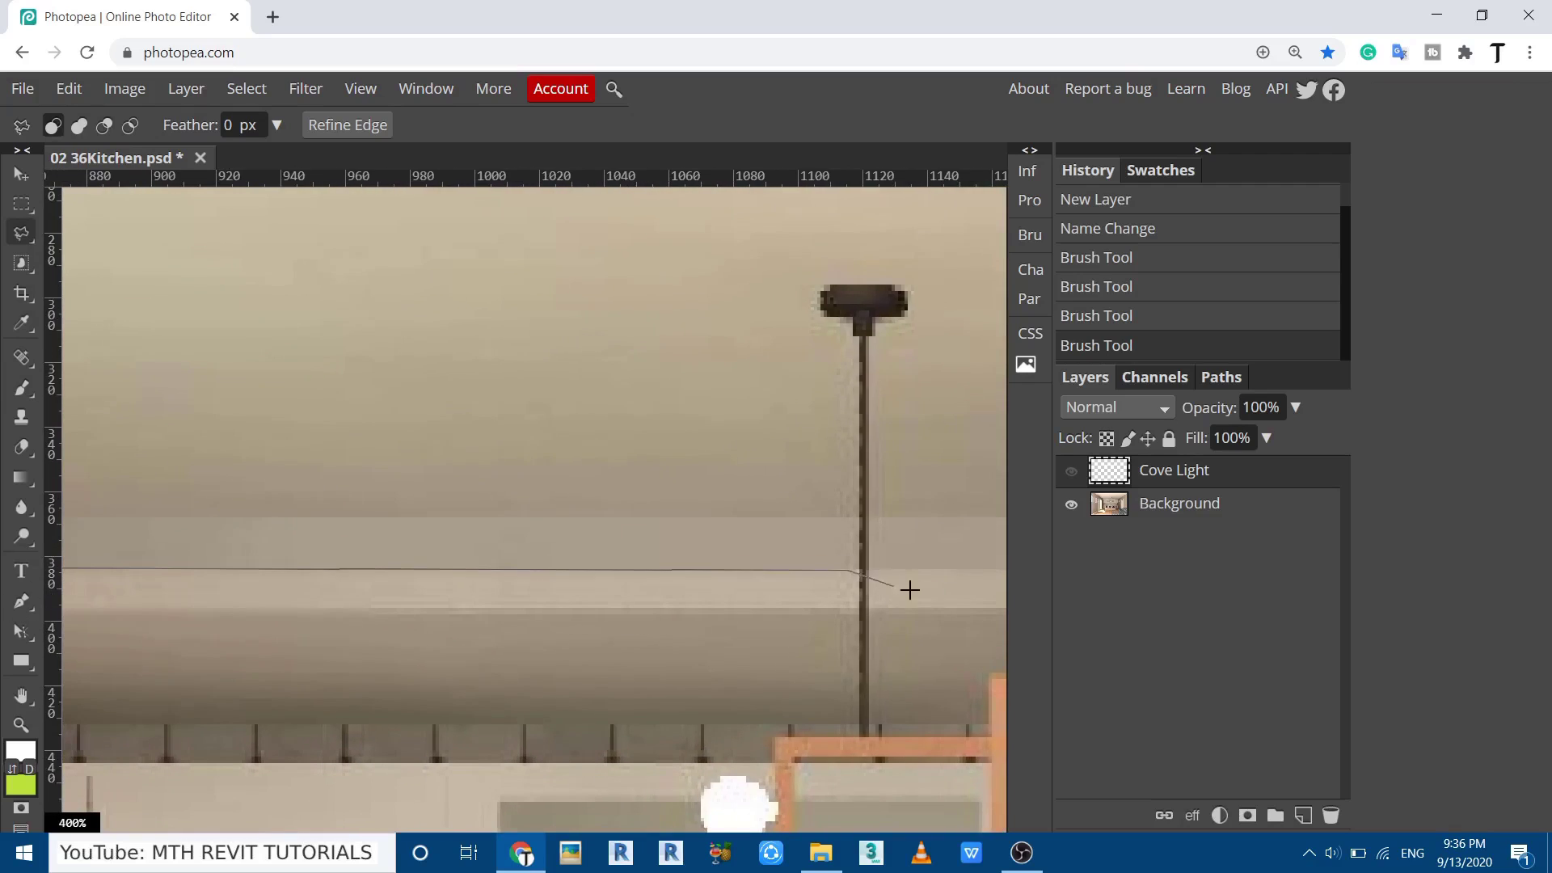
scroll(877, 579, "right", 3)
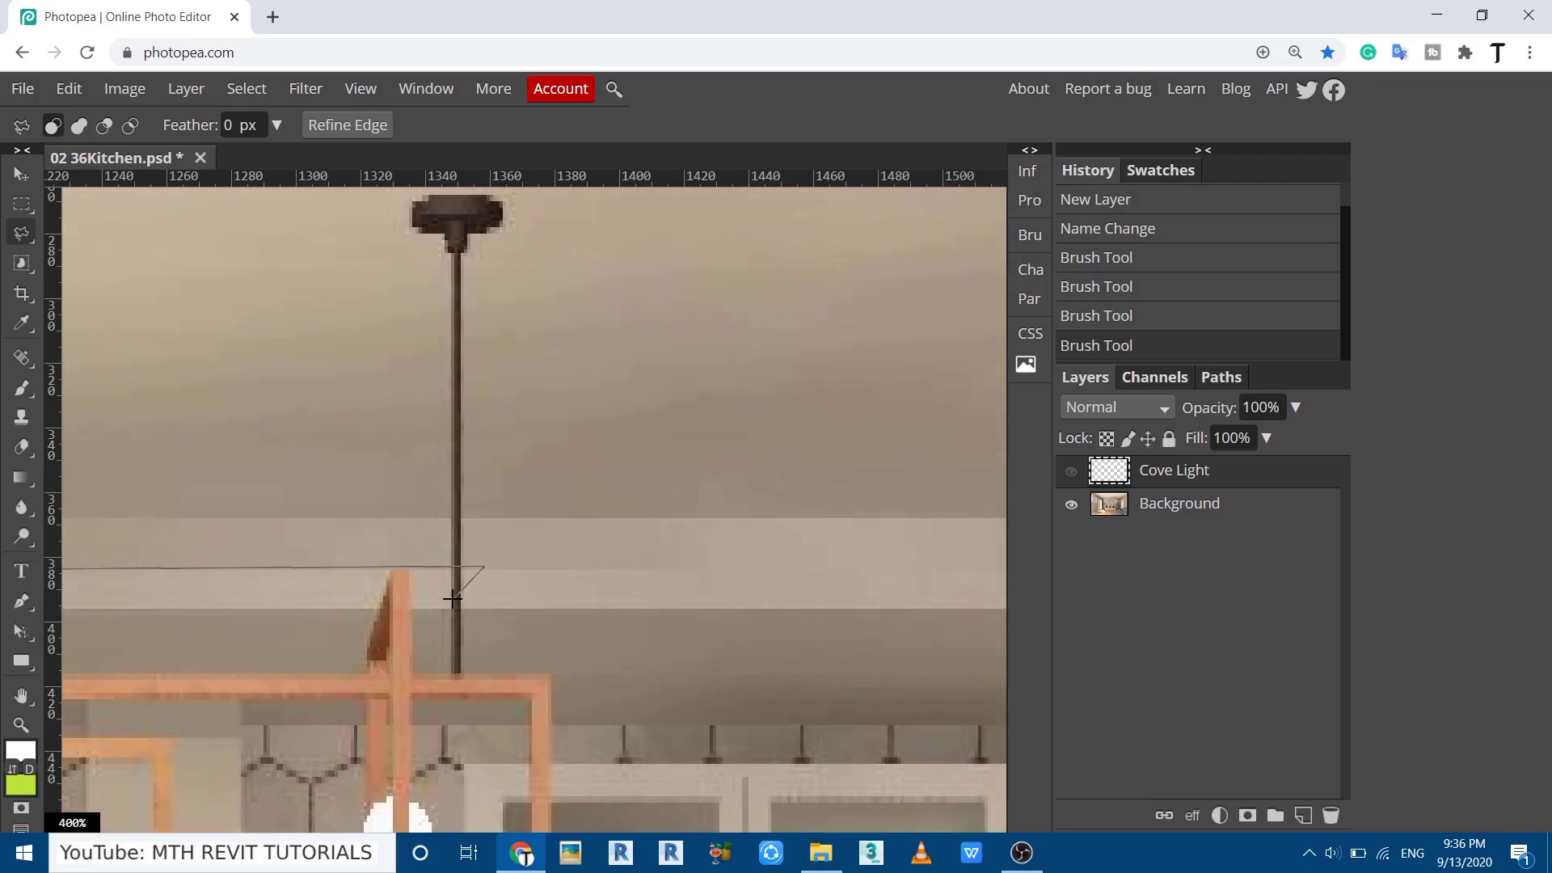
scroll(797, 565, "right", 5)
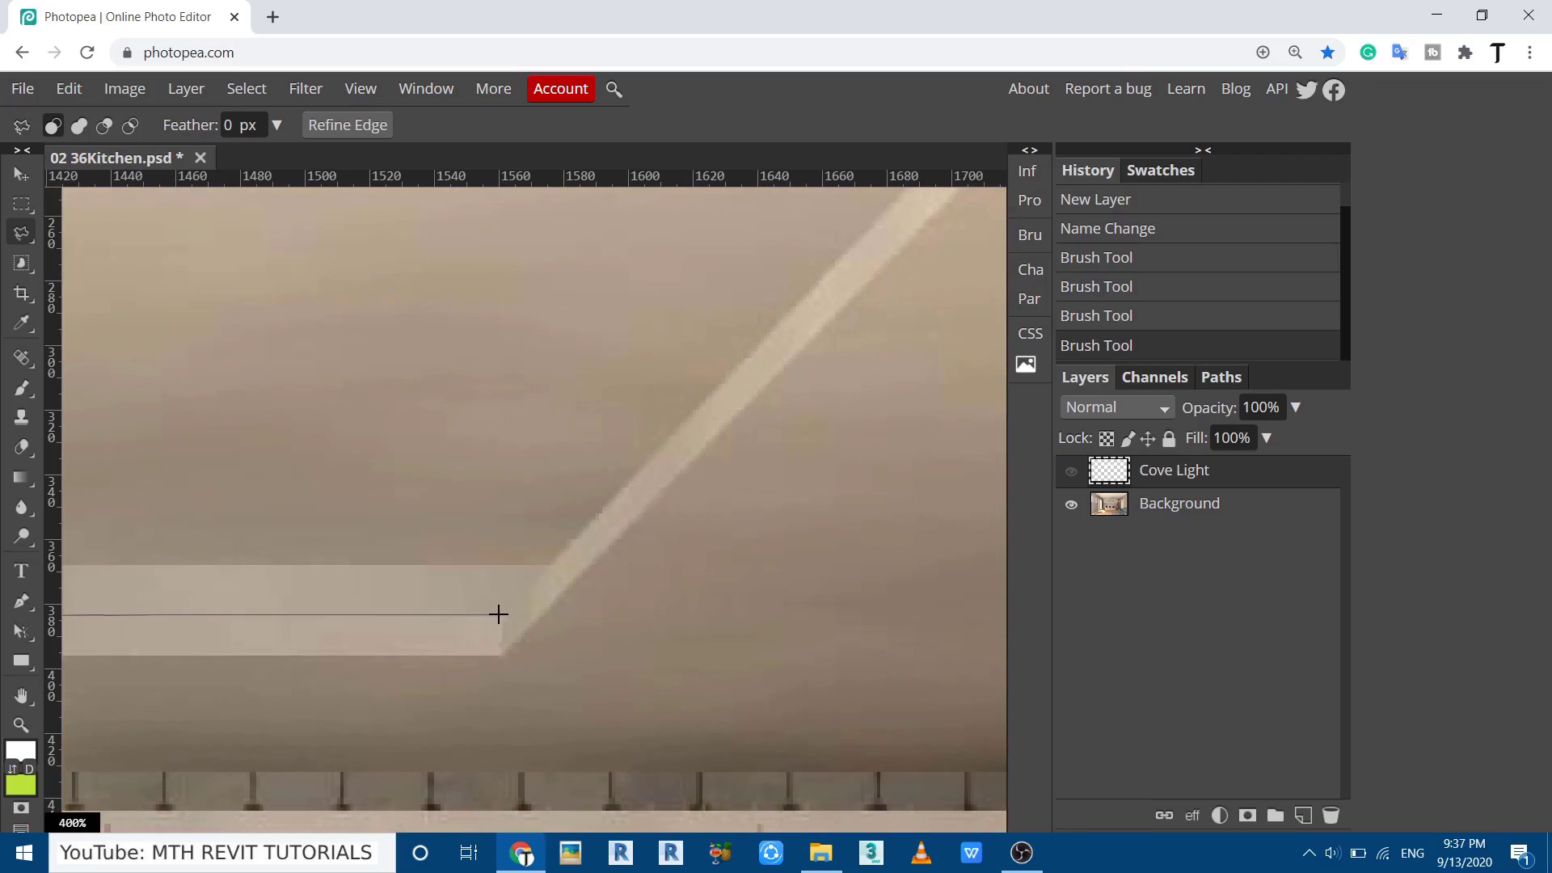
left_click(499, 615)
Continue the selection up the cove's slanted right edge and close it around the wall and upper cabinets back to the left corner.
scroll(651, 555, "up", 8)
scroll(651, 554, "right", 6)
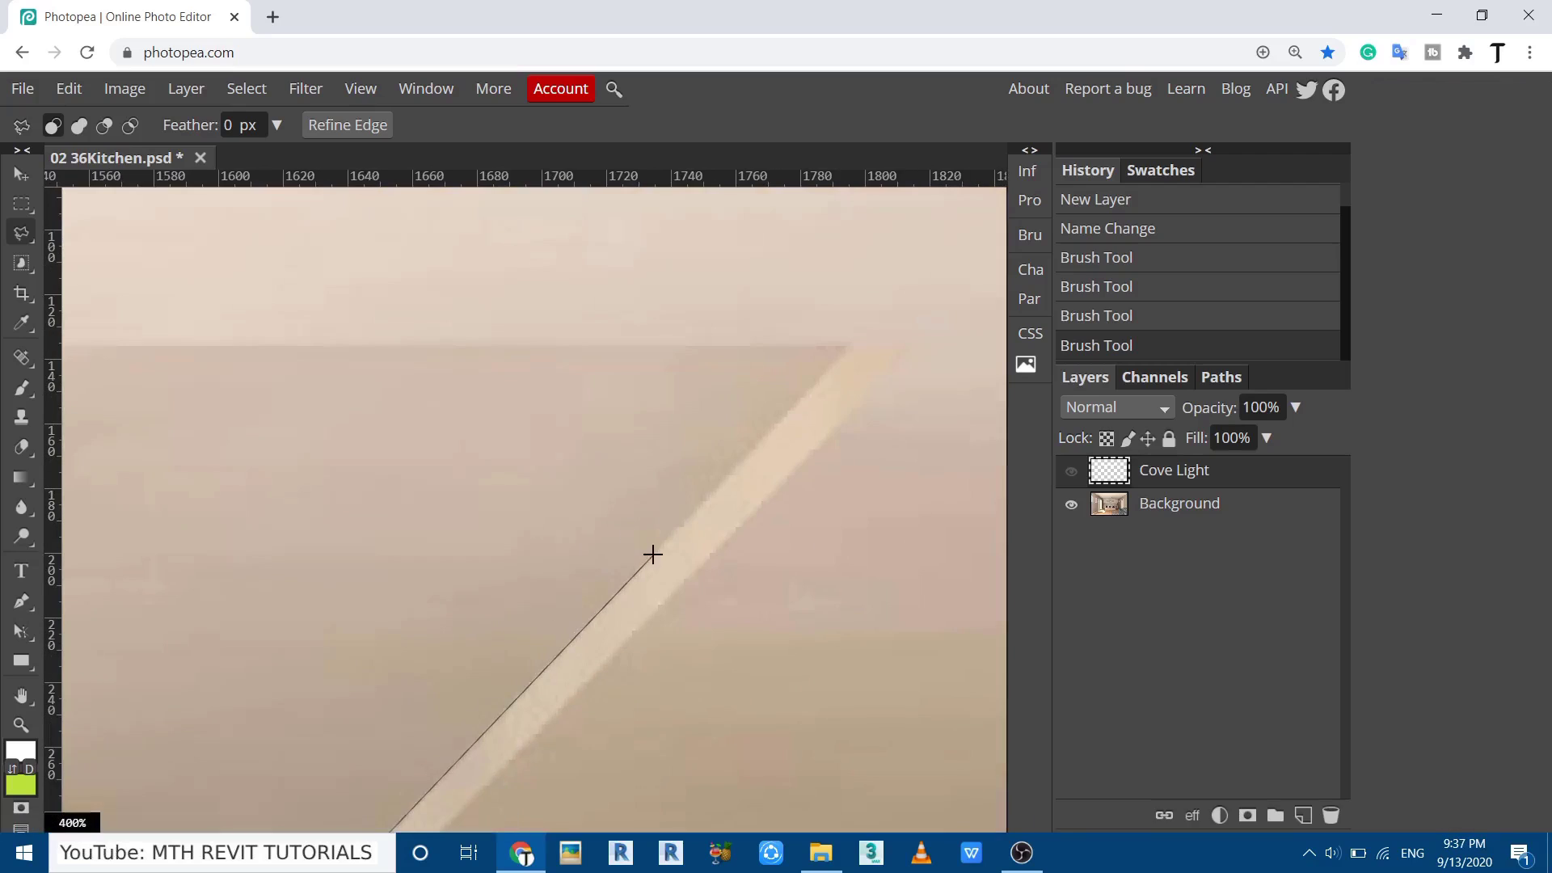
left_click(763, 424)
scroll(876, 378, "down", 10, "alt")
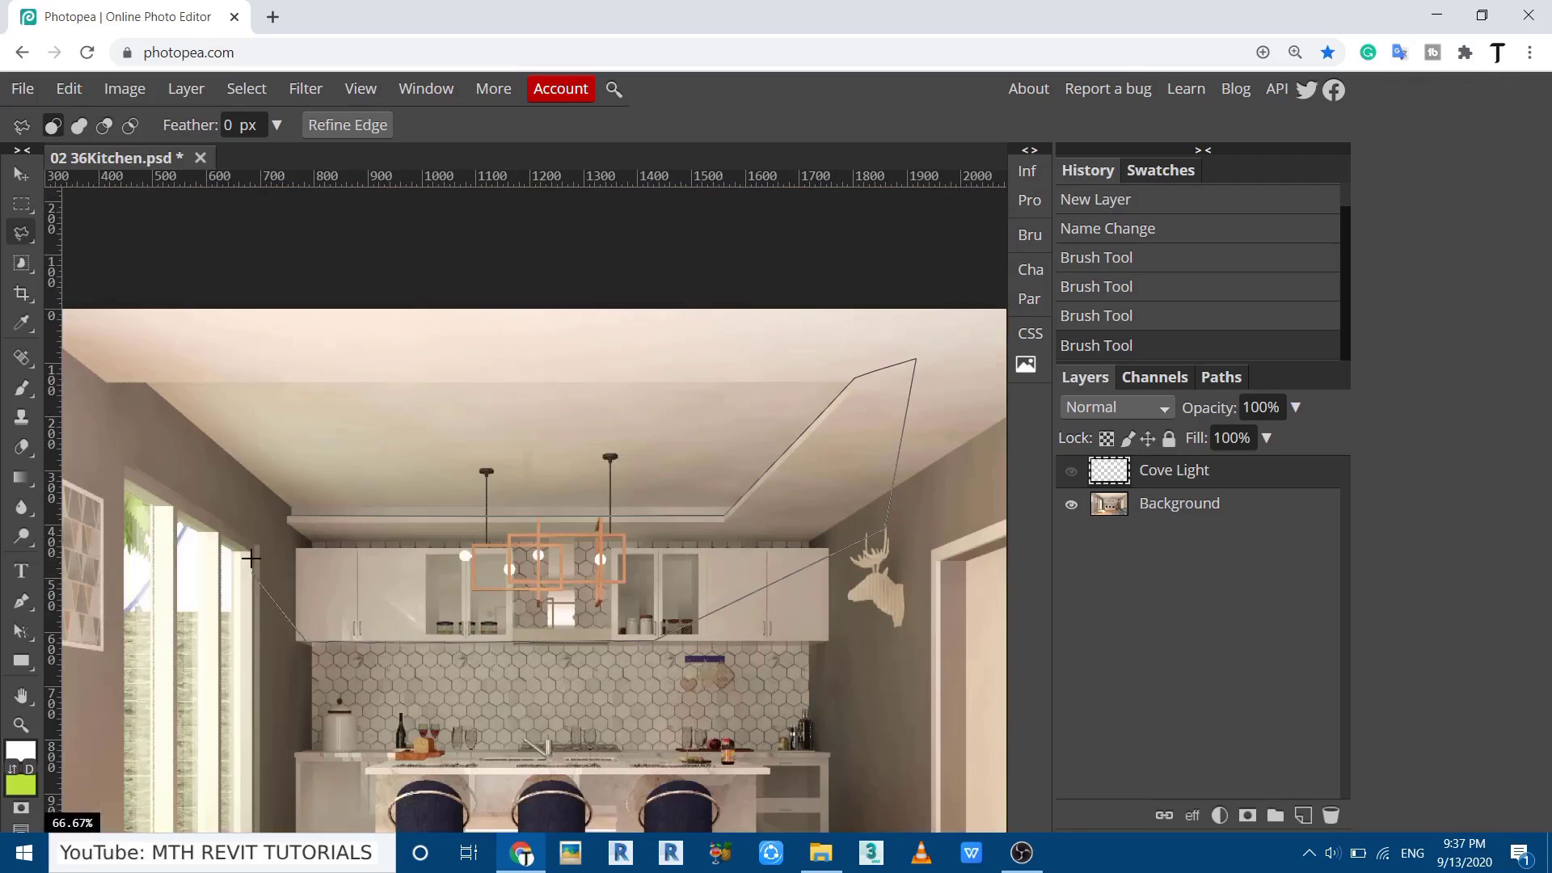
scroll(288, 528, "up", 10, "alt")
double_click(396, 517)
scroll(396, 518, "down", 10, "alt")
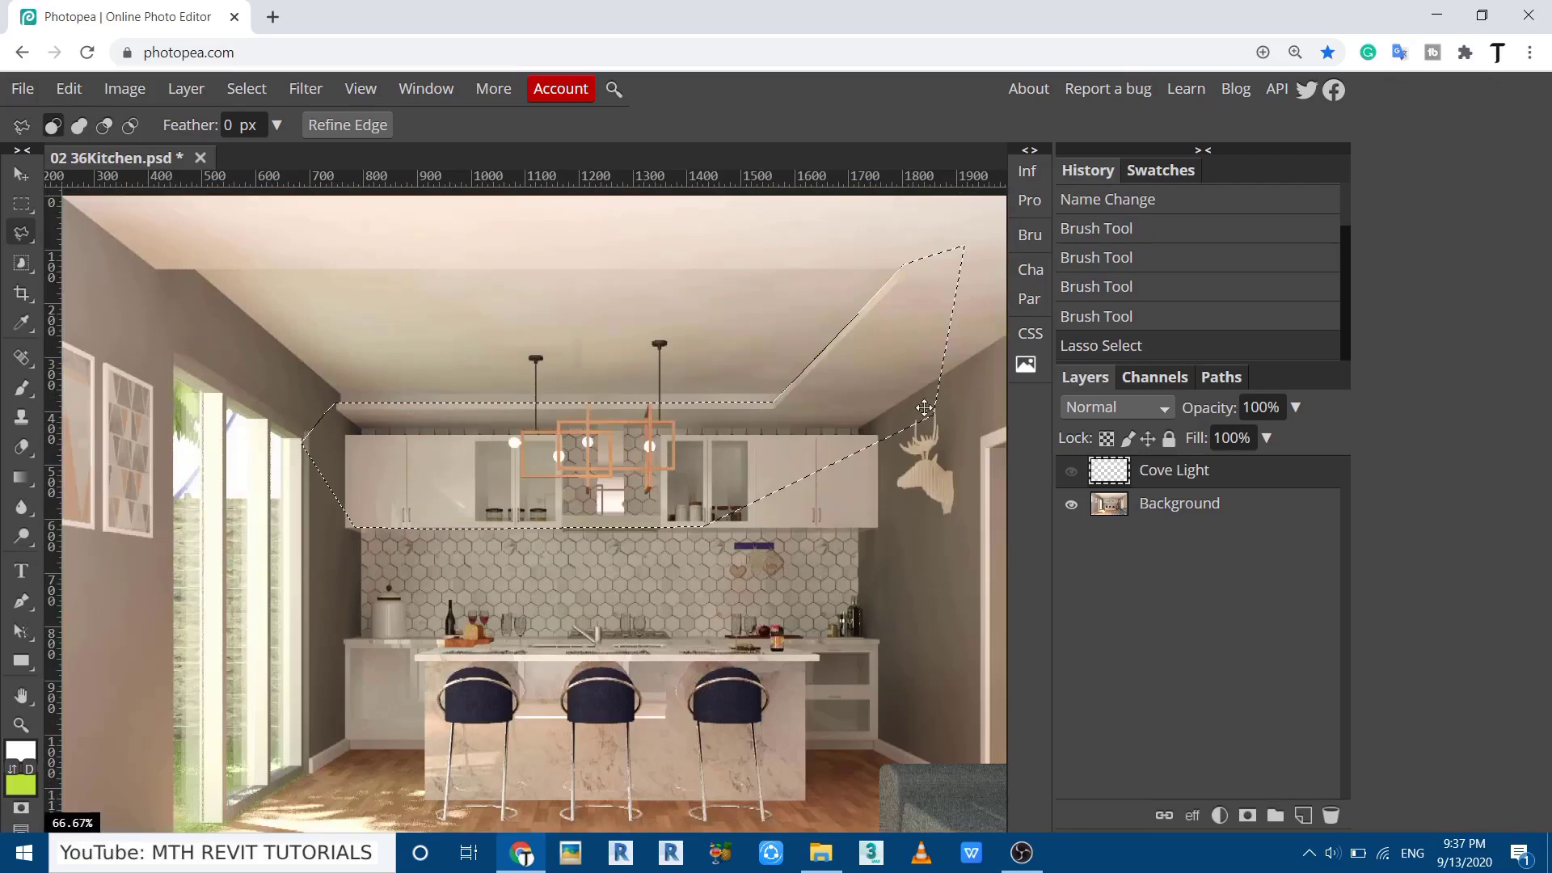
Show the Cove Light layer again, delete the glow inside the selection, and deselect.
scroll(352, 532, "up", 3, "alt")
scroll(352, 532, "up", 5, "alt")
scroll(313, 524, "down", 7, "alt")
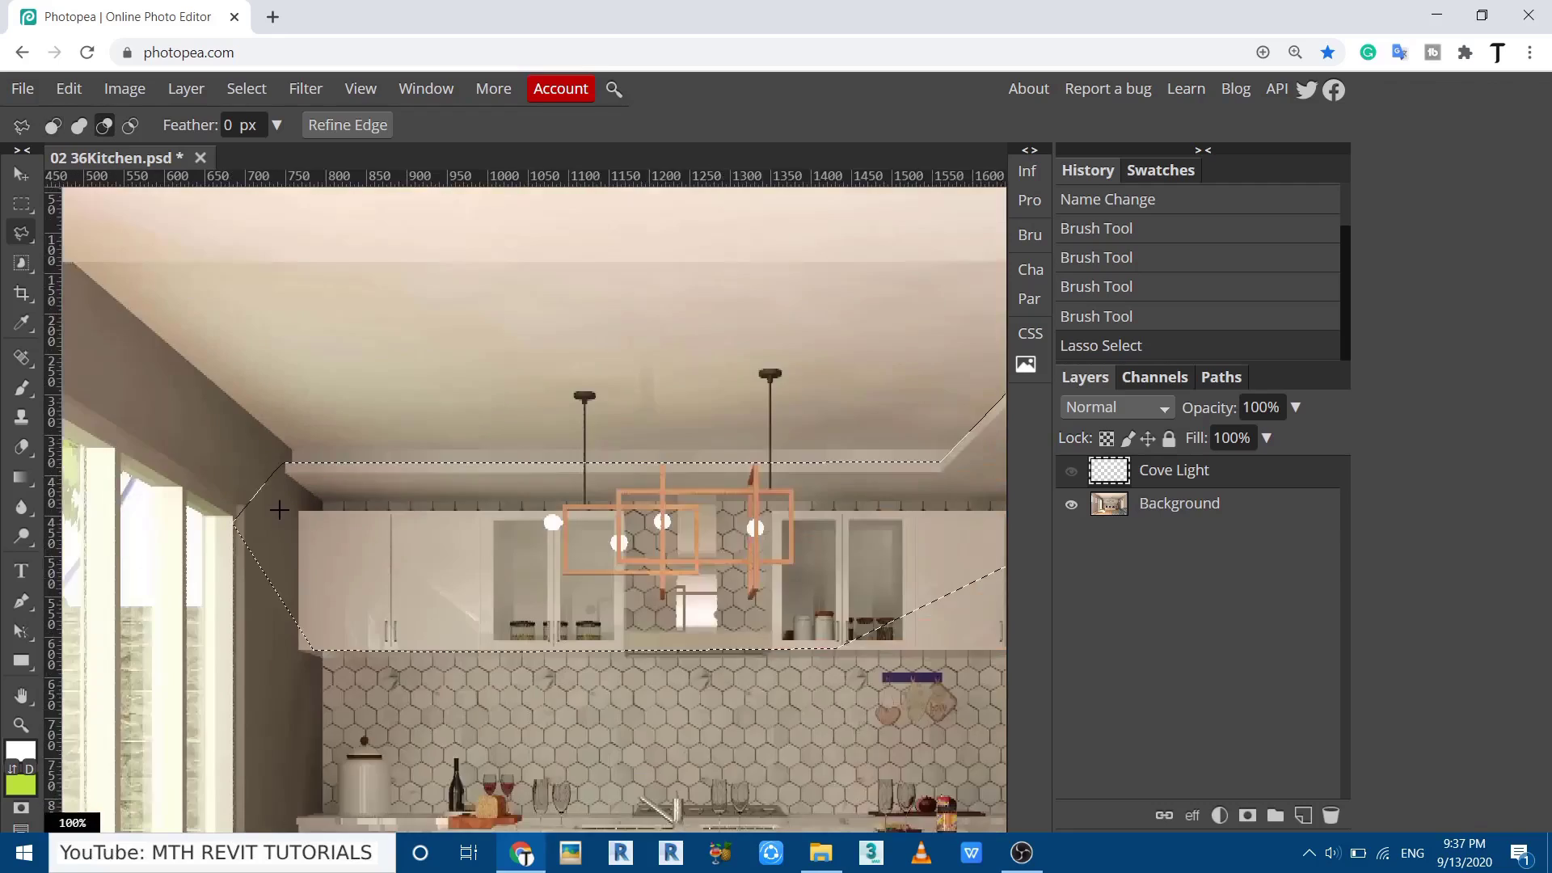
scroll(312, 524, "up", 1, "alt")
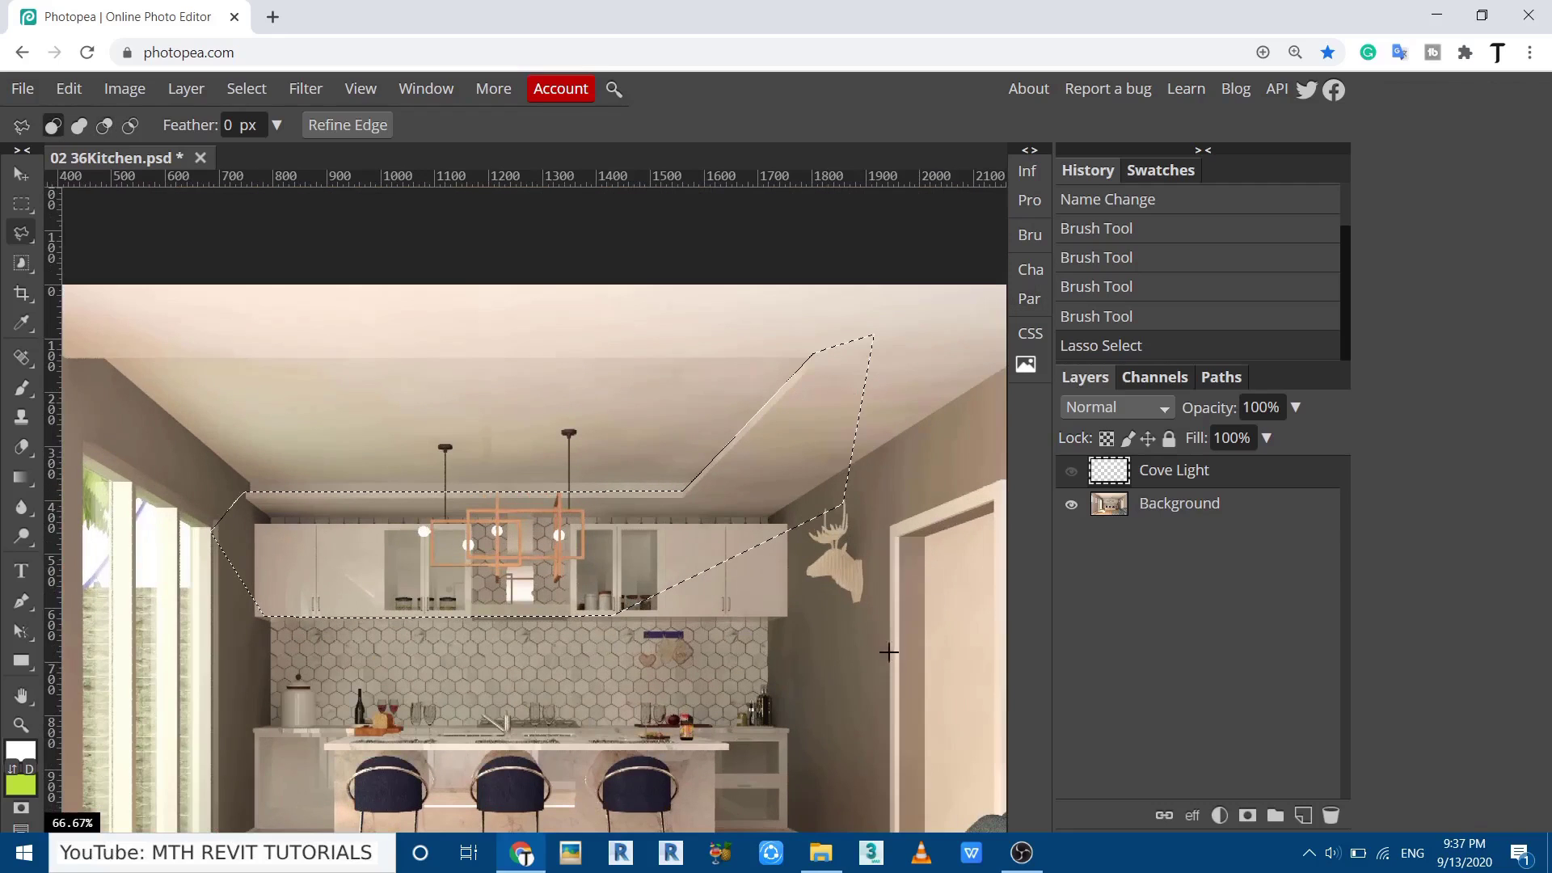
left_click(1070, 472)
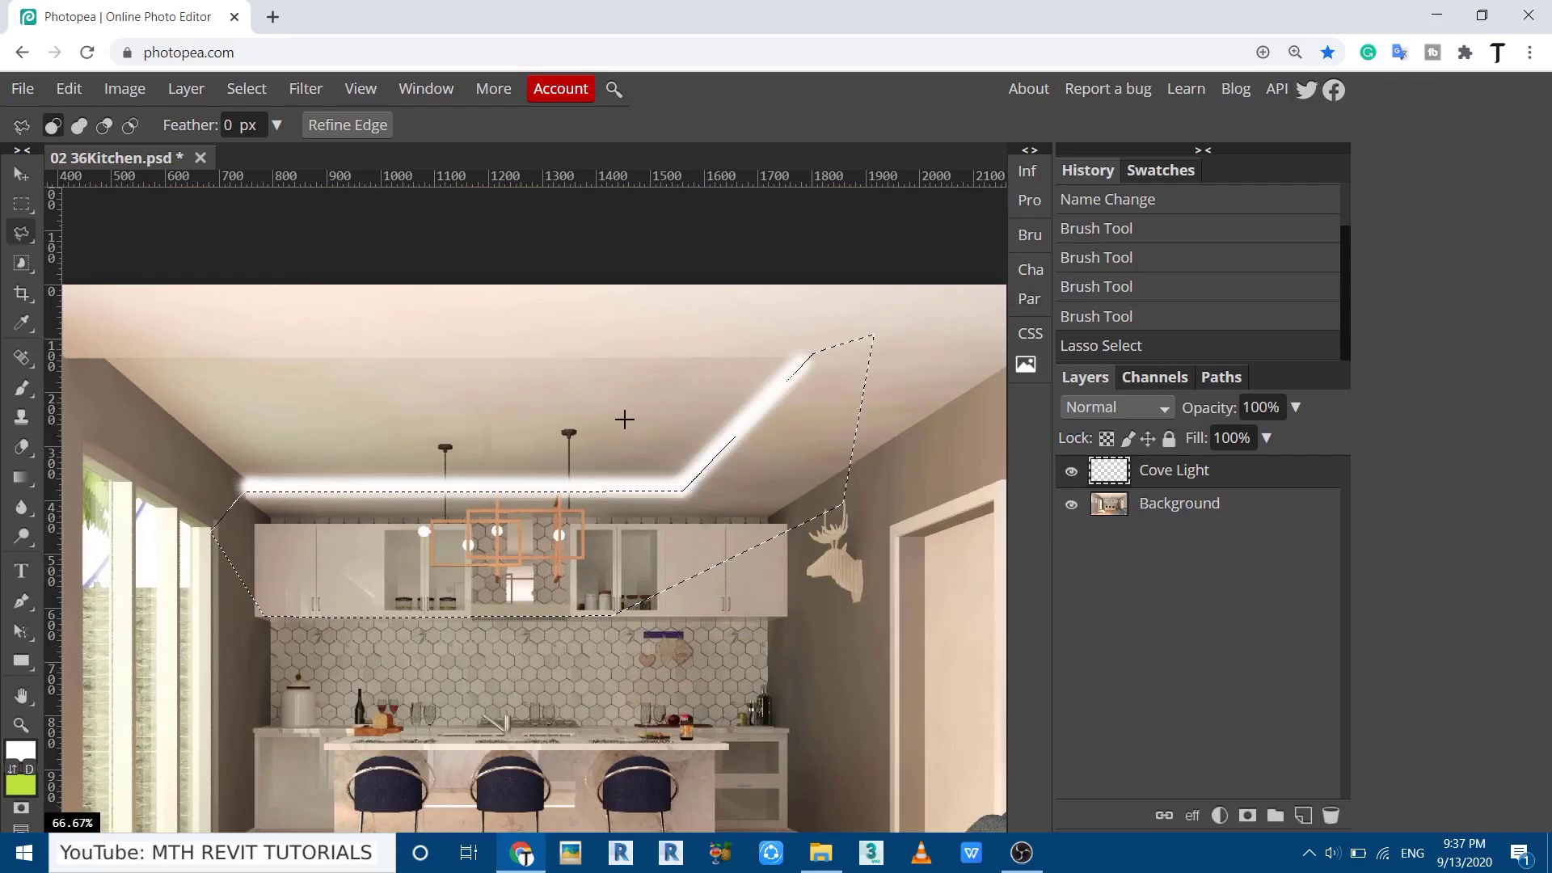
key("Delete")
key("ctrl+d")
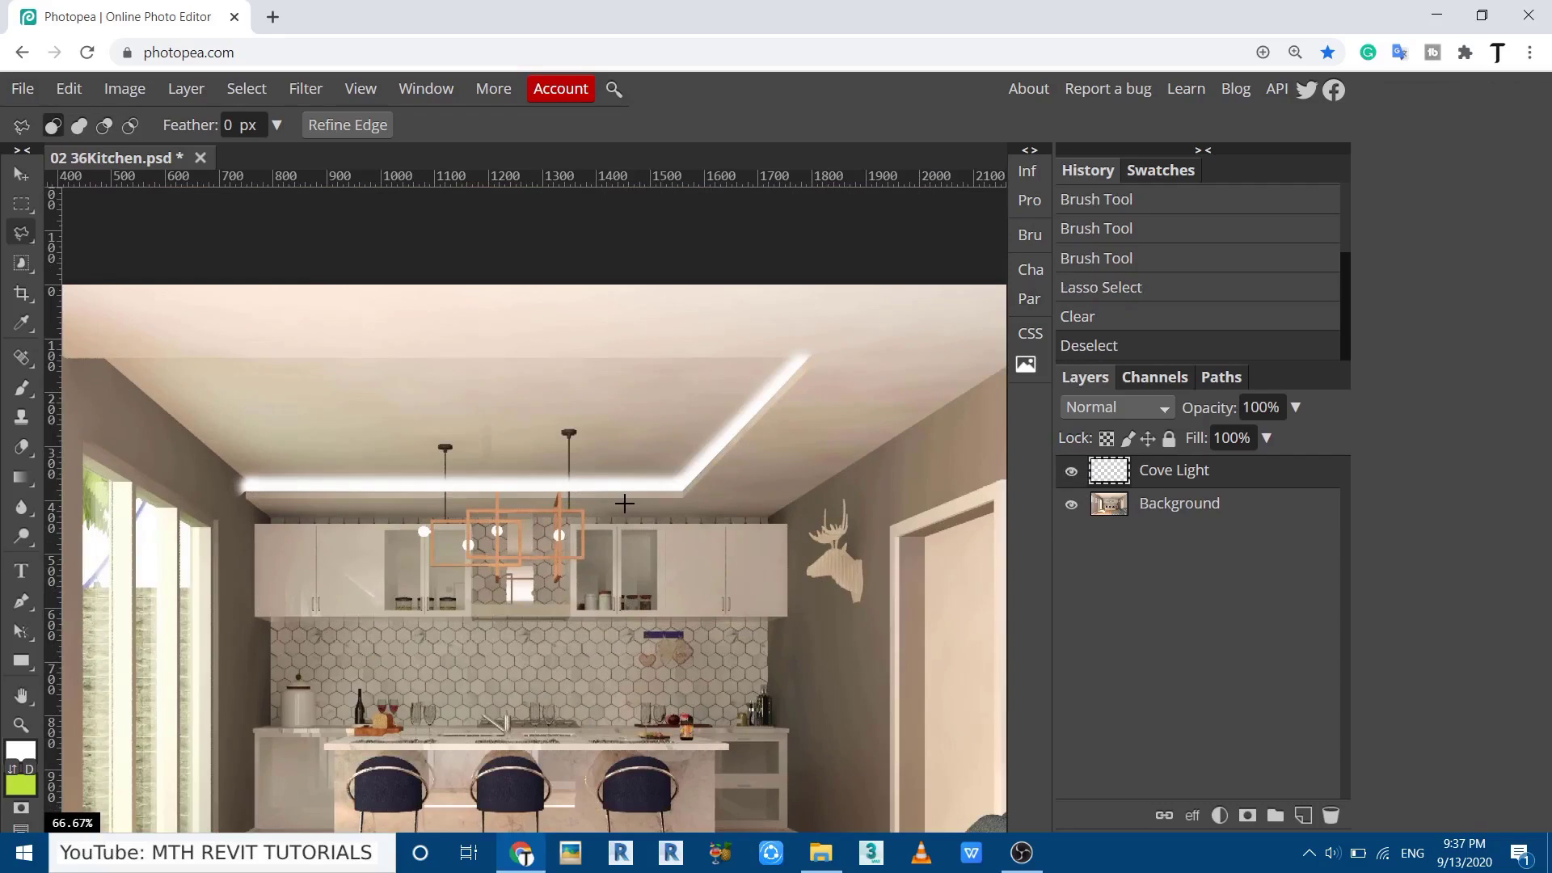
Activate the Eraser tool and set its size to 3 px.
scroll(339, 469, "up", 6)
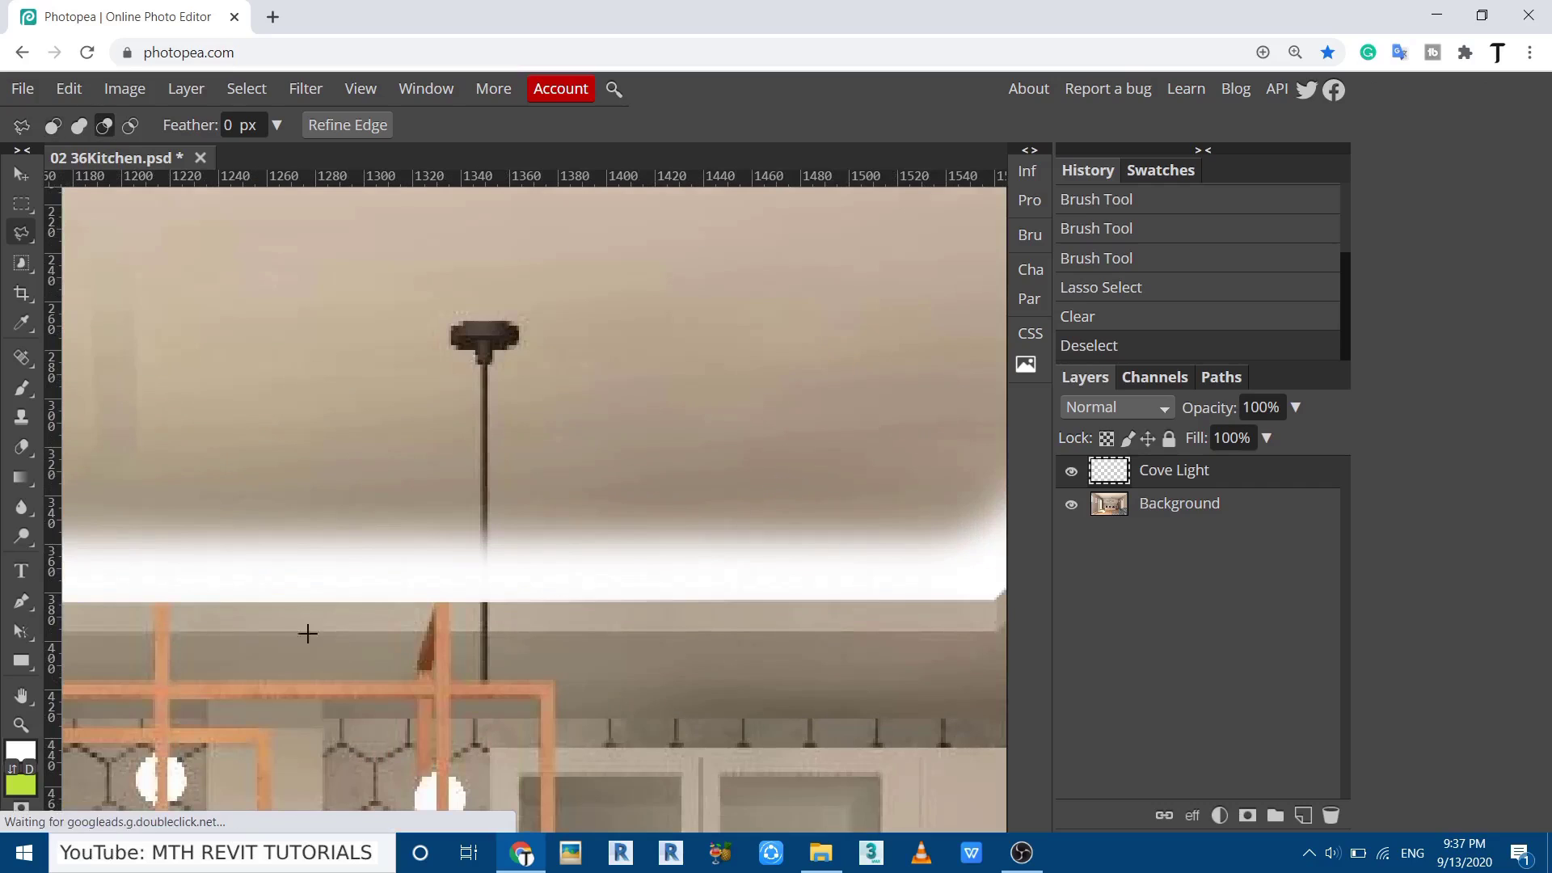
scroll(307, 633, "down", 6)
scroll(349, 619, "up", 7)
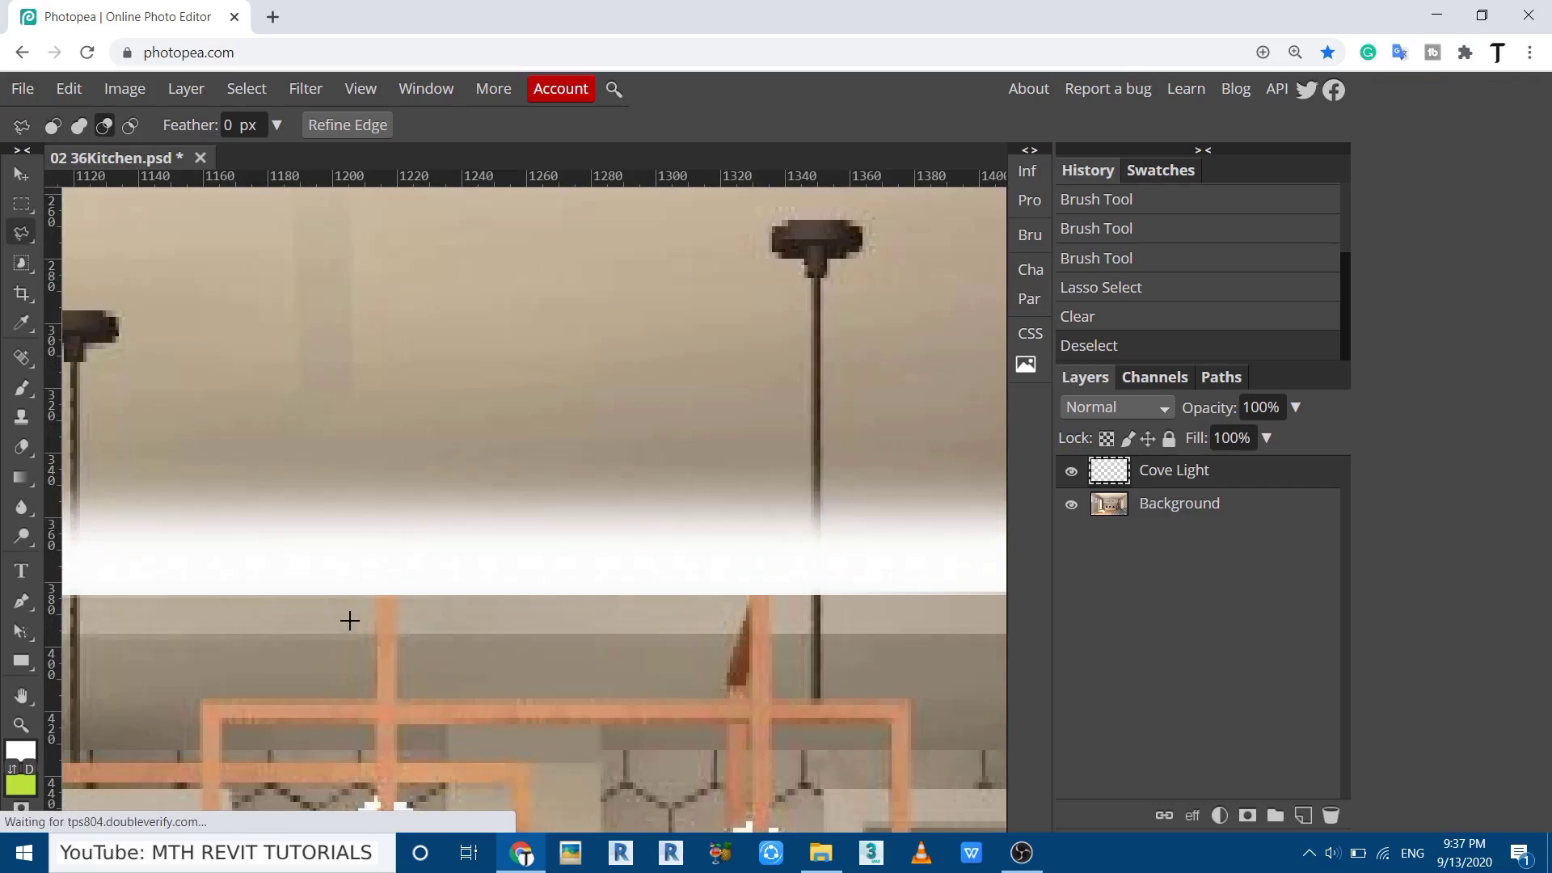
scroll(737, 465, "down", 2)
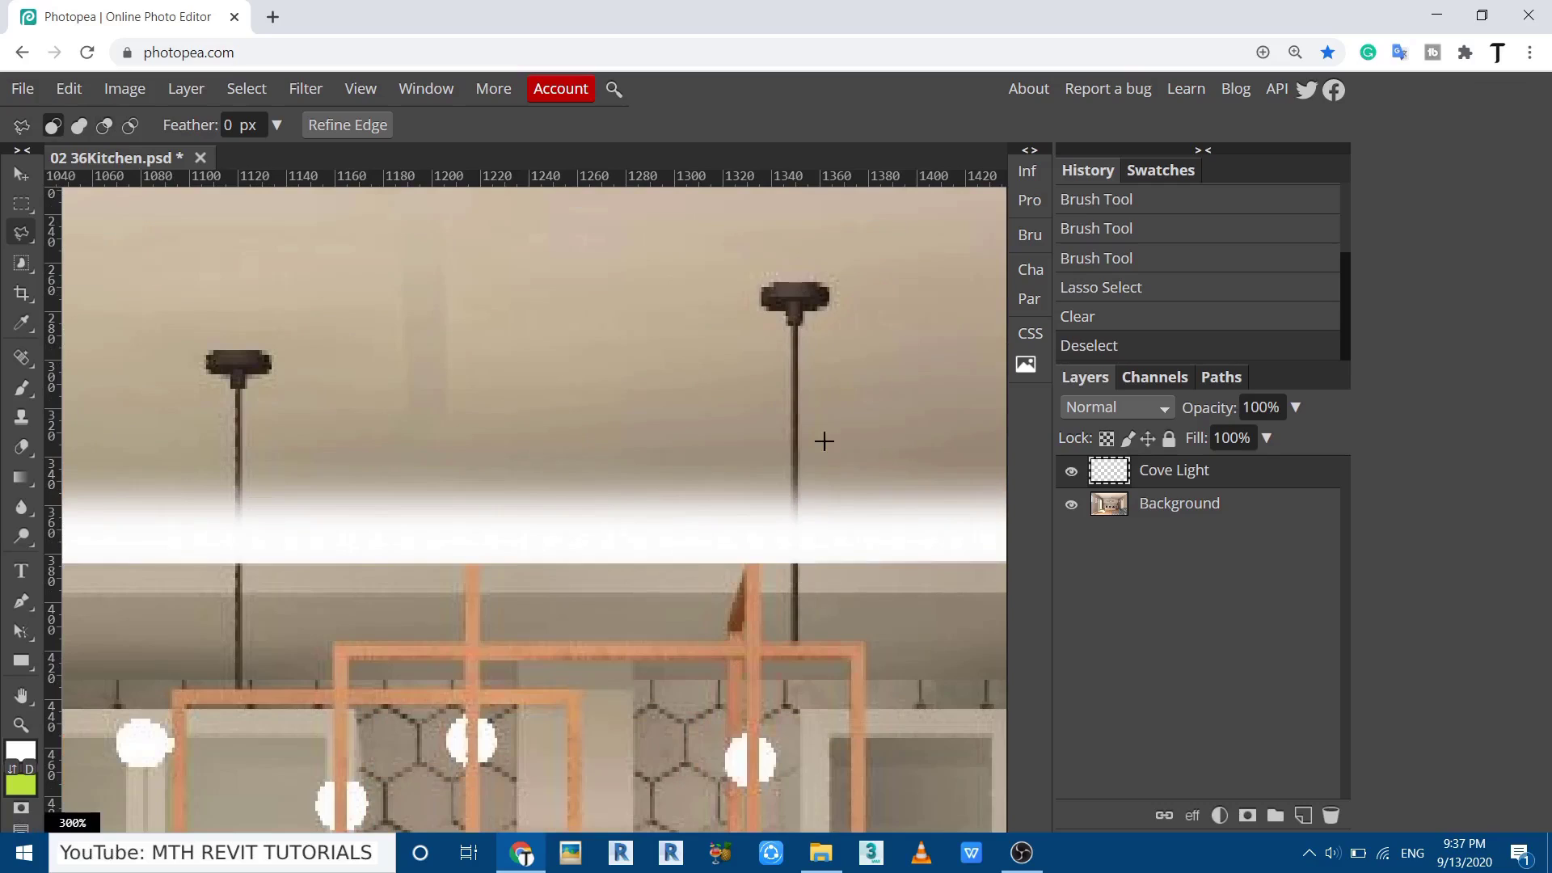
scroll(828, 565, "up", 2)
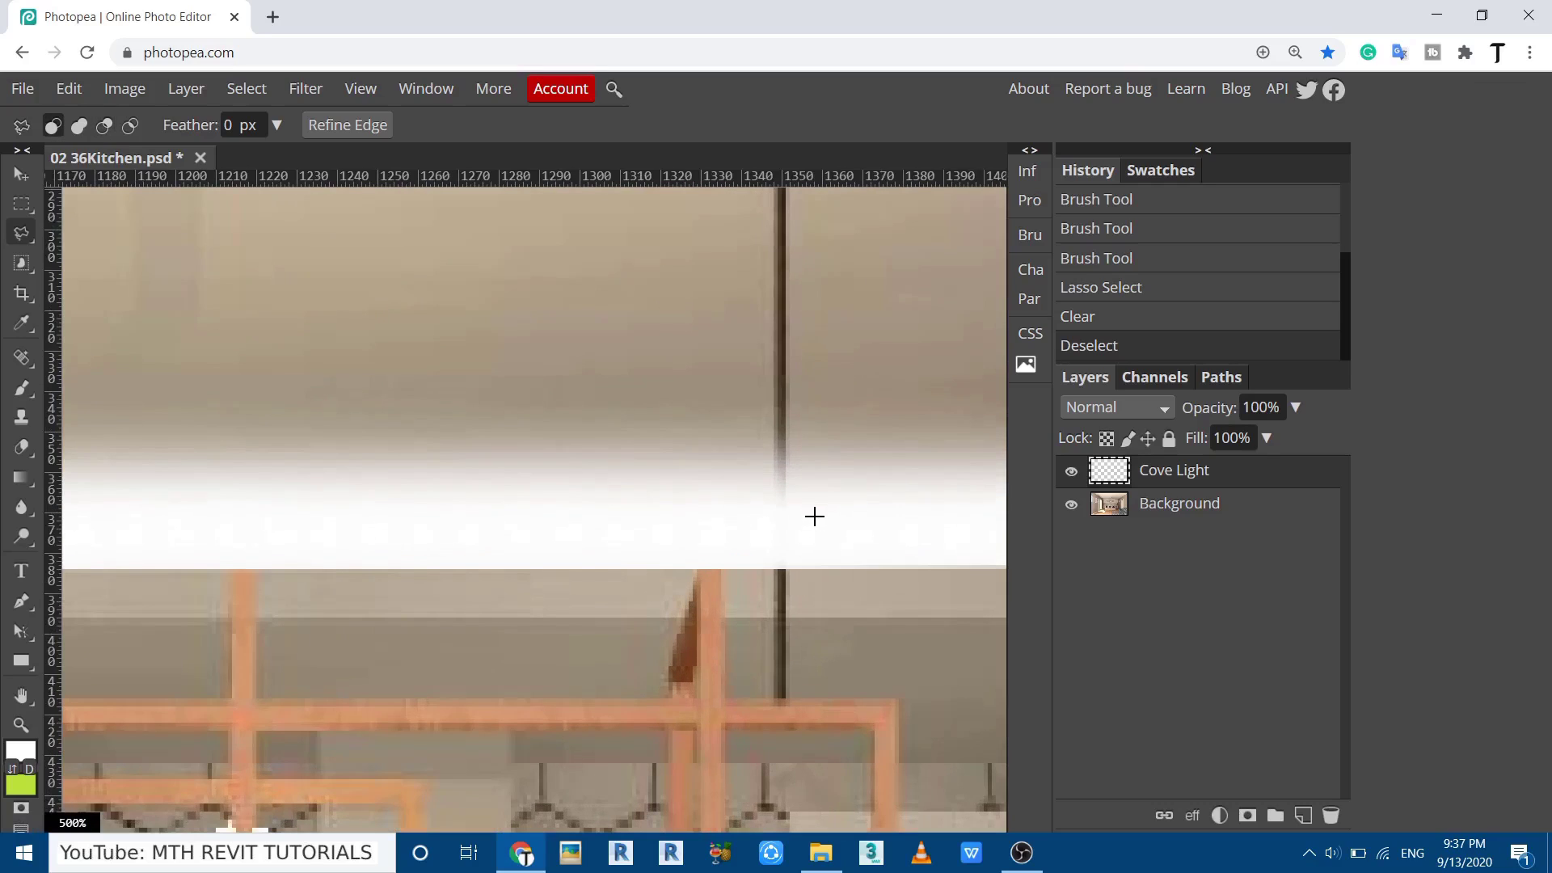
left_click(23, 447)
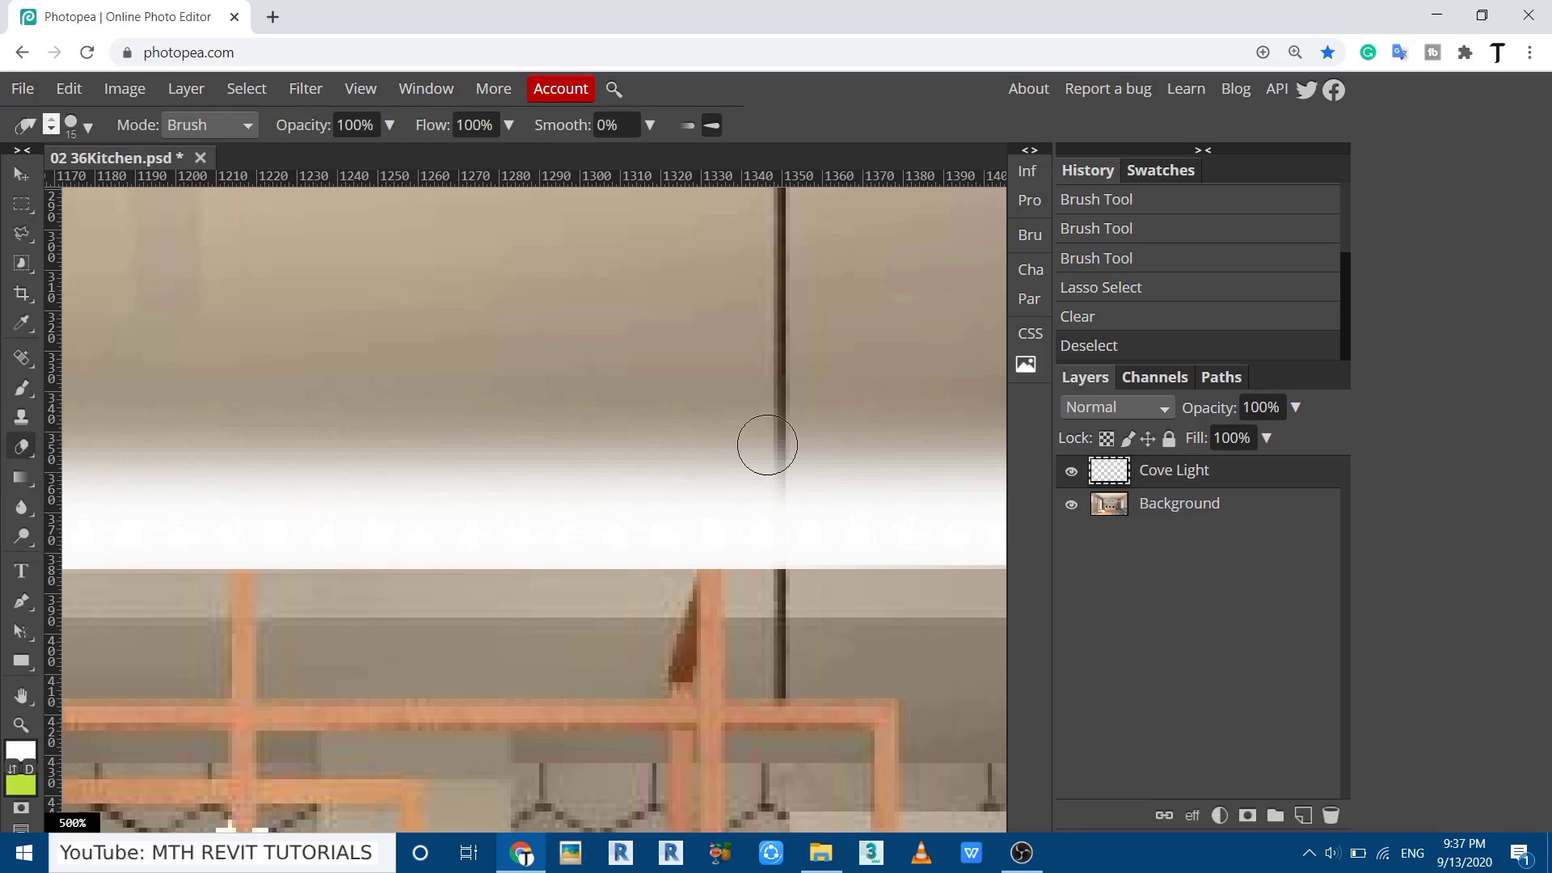
right_click(766, 445)
left_click_drag(853, 482, 813, 501)
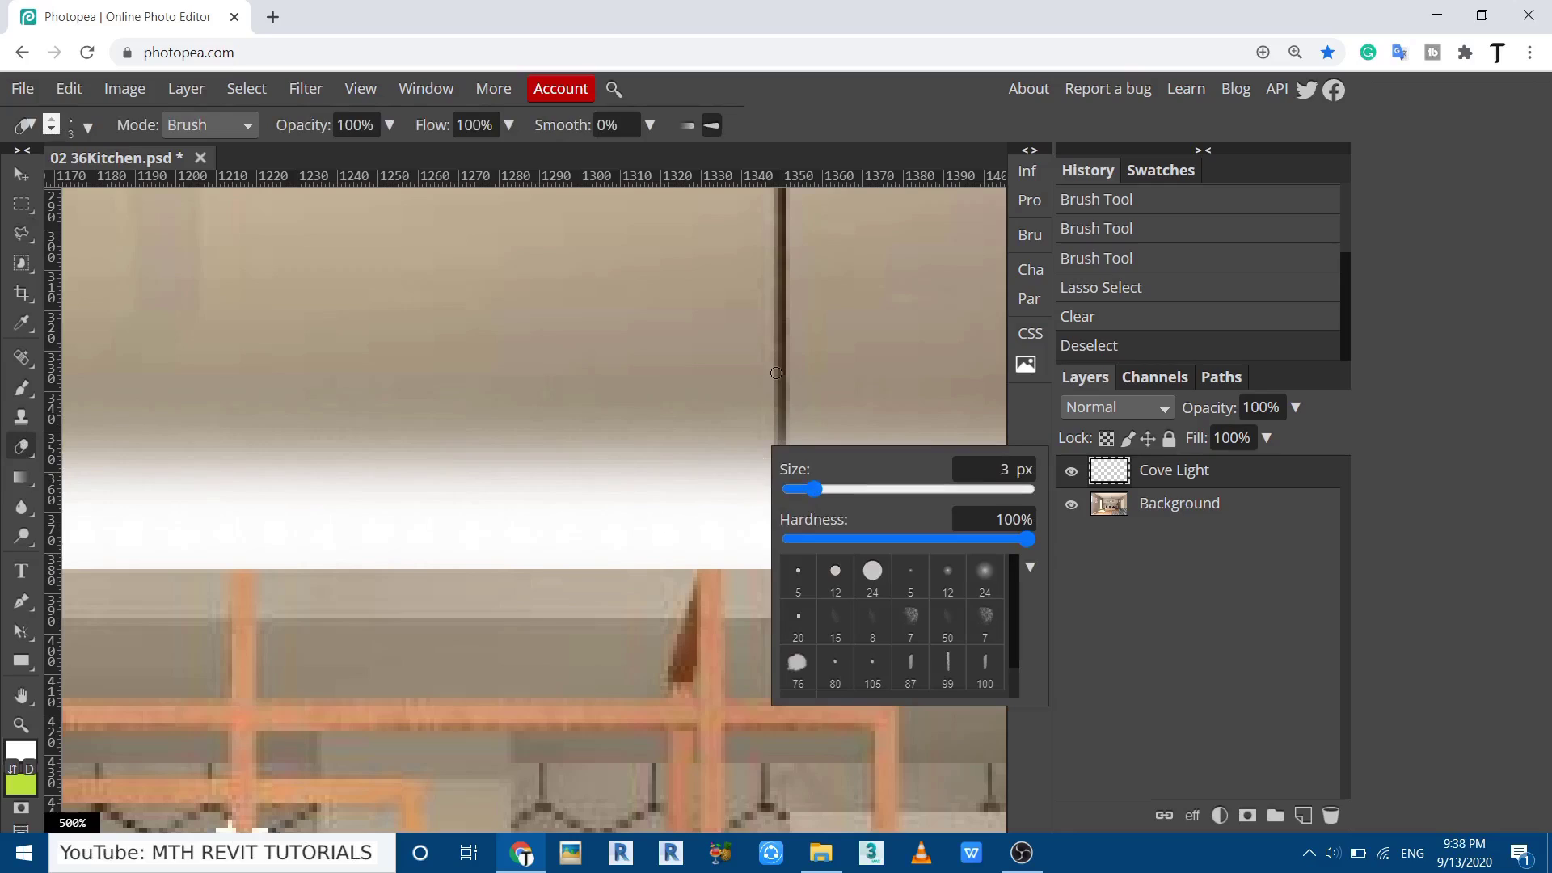
Erase the white glow covering the two pendant lamp cords with straight vertical strokes.
left_click_drag(778, 374, 776, 380)
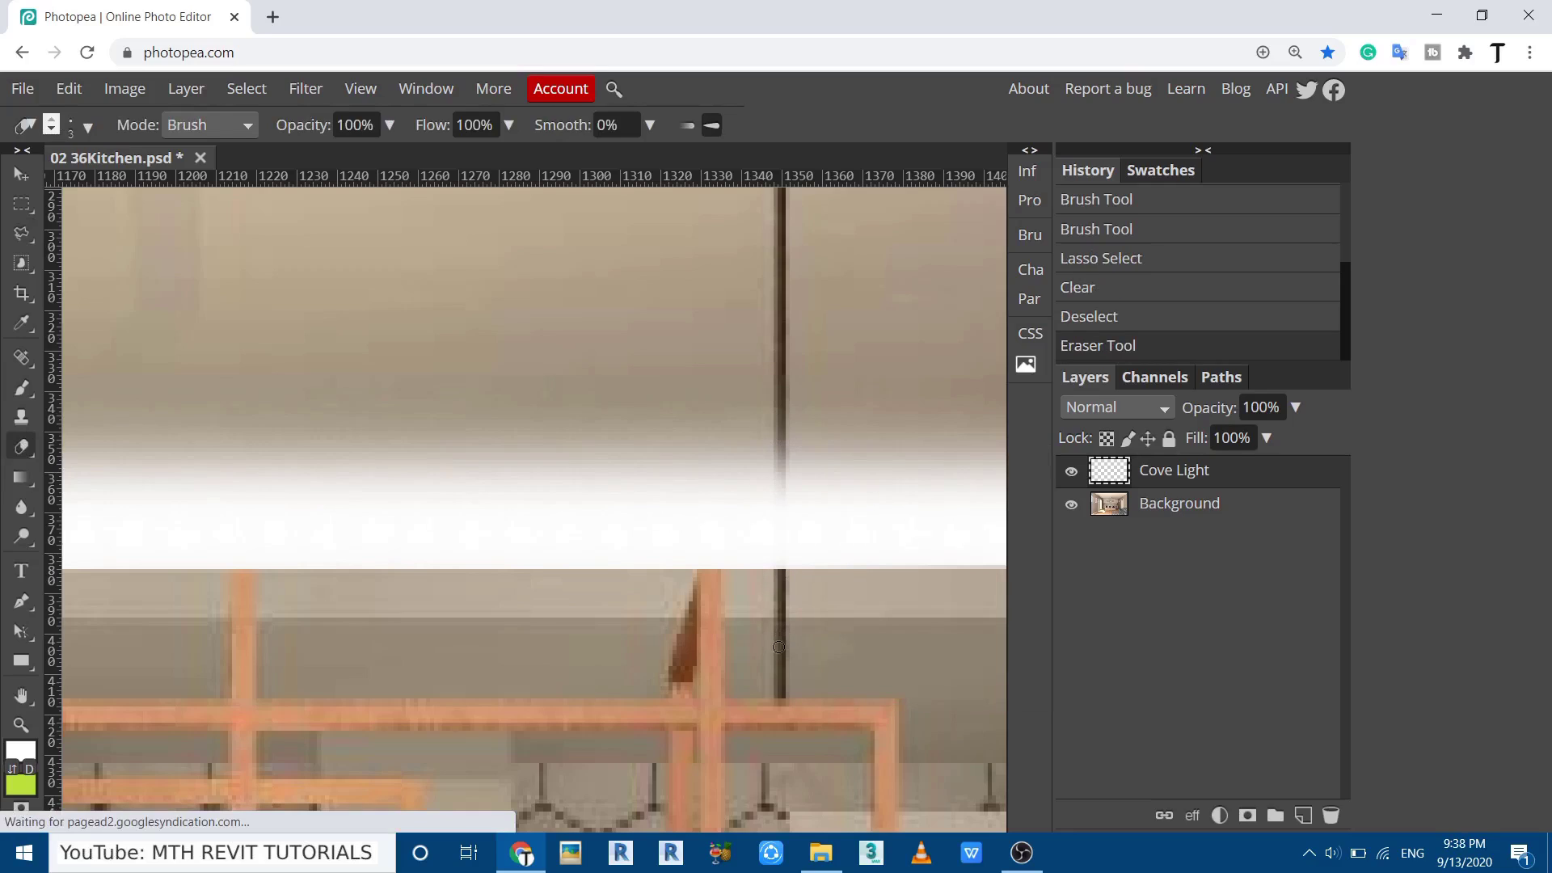
left_click_drag(783, 648, 779, 408)
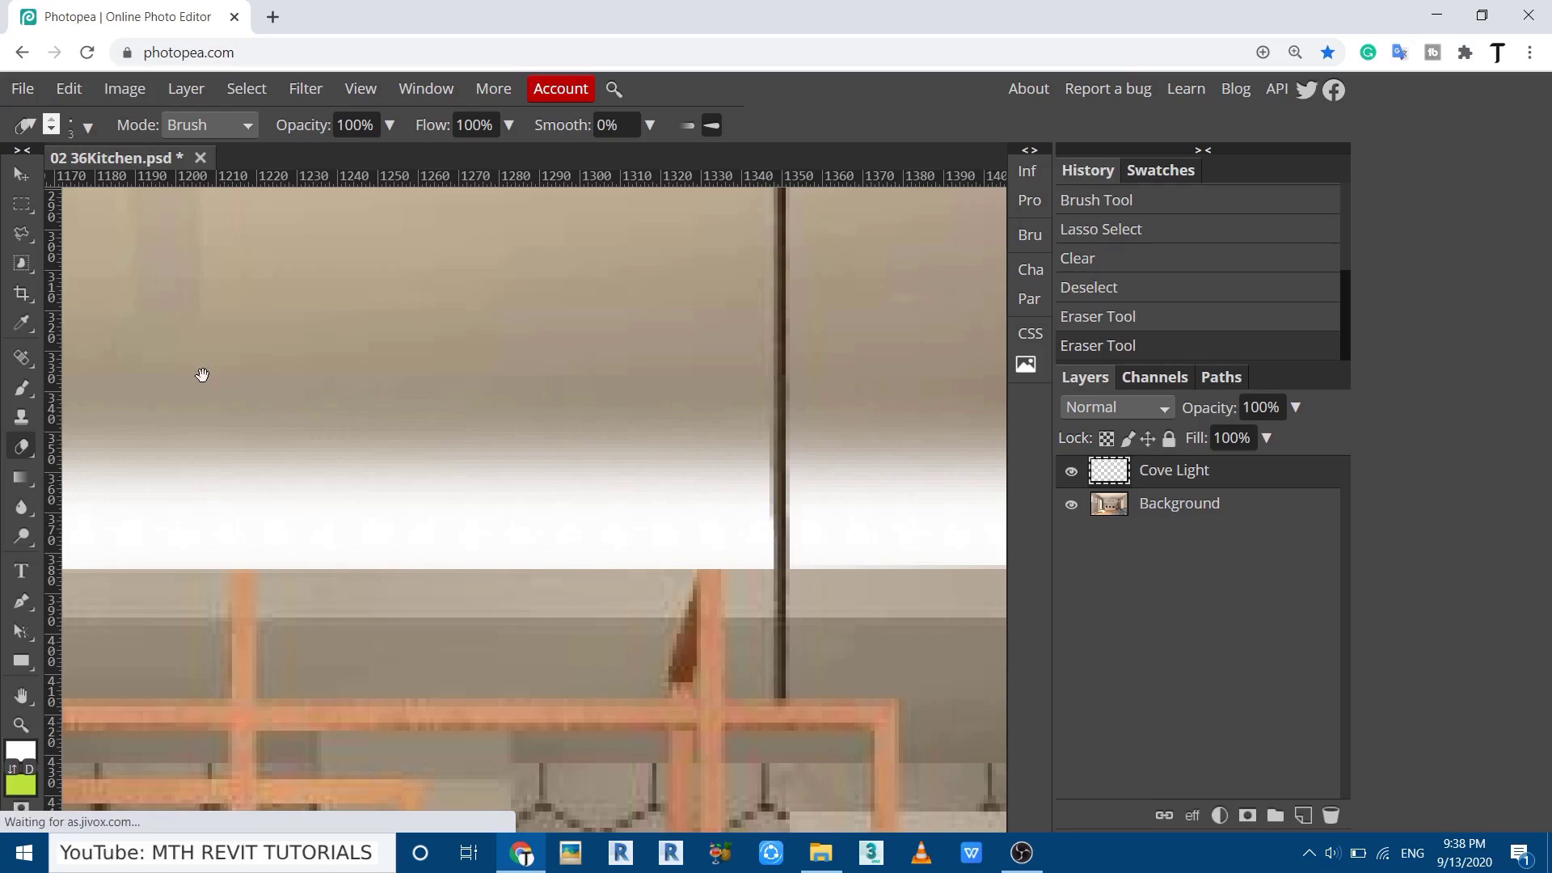
left_click_drag(201, 374, 903, 406)
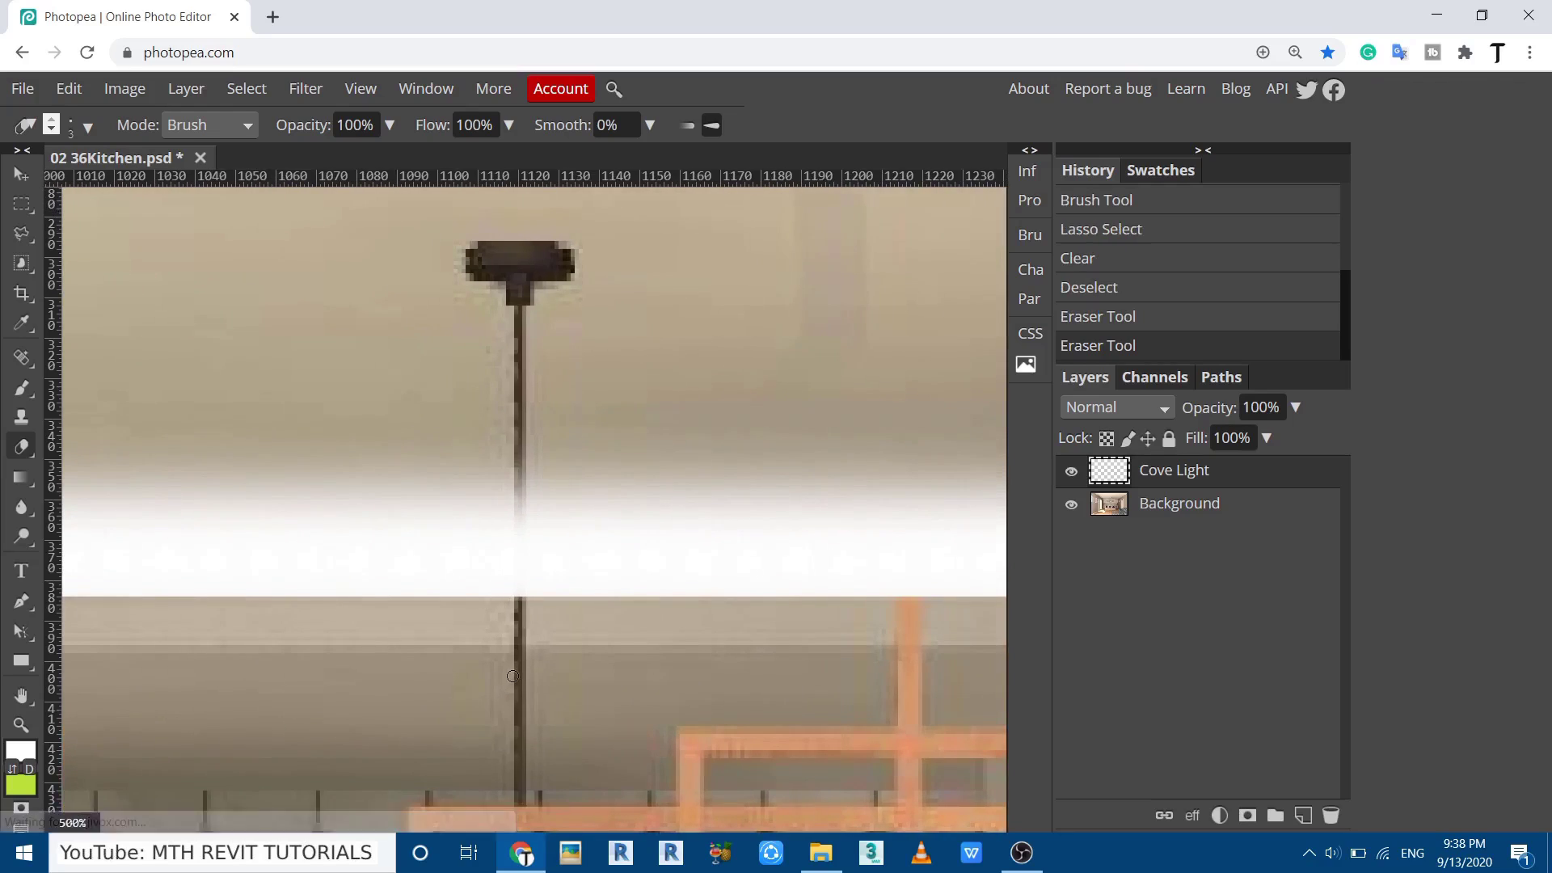
left_click_drag(515, 675, 523, 523)
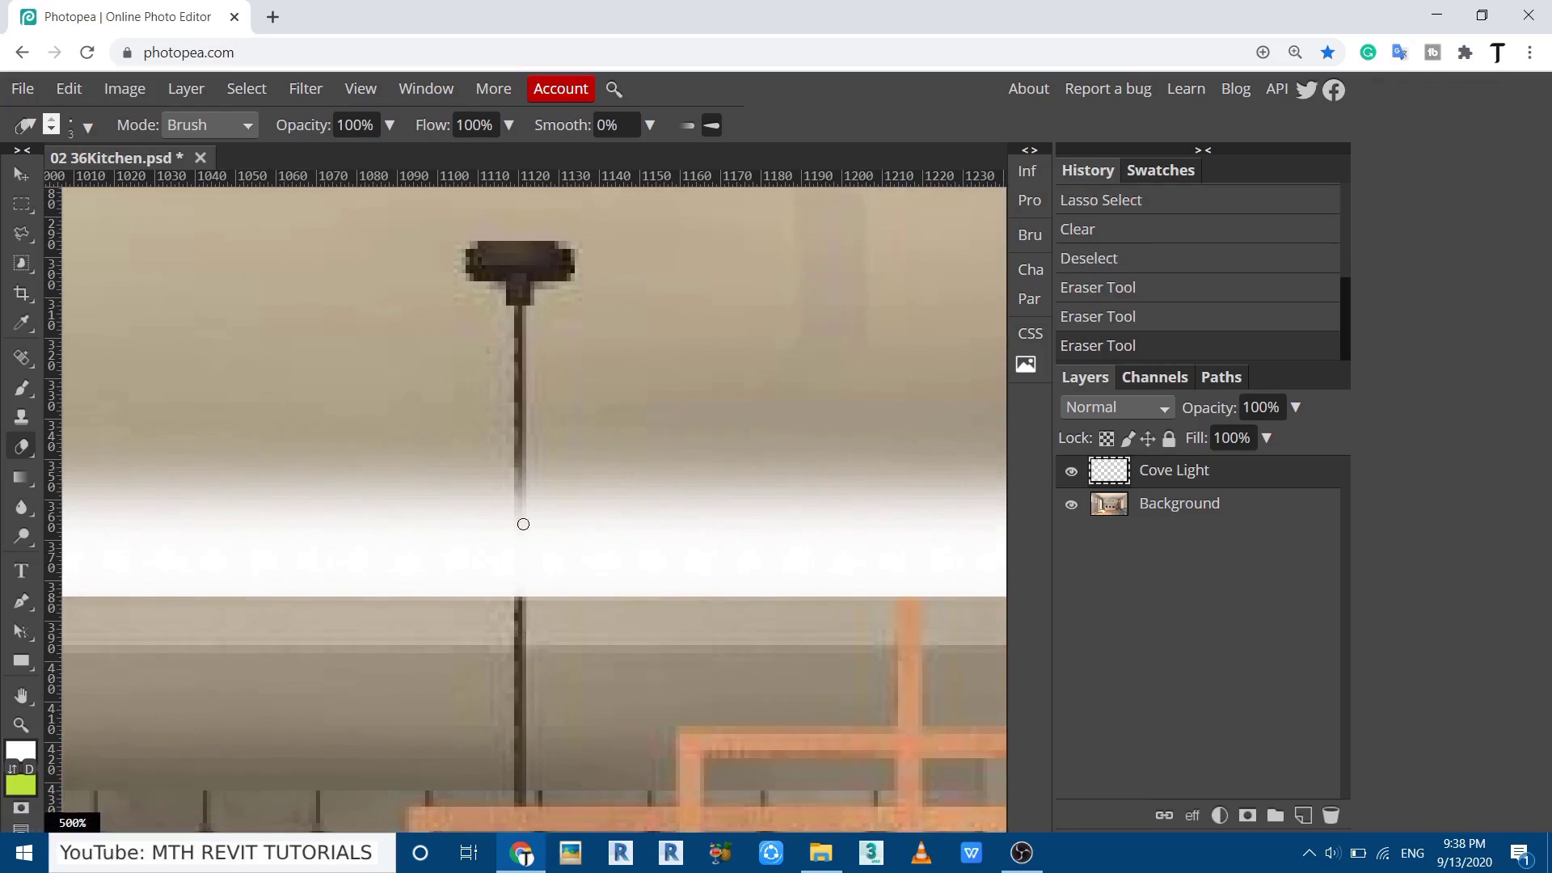
left_click(519, 367, "shift")
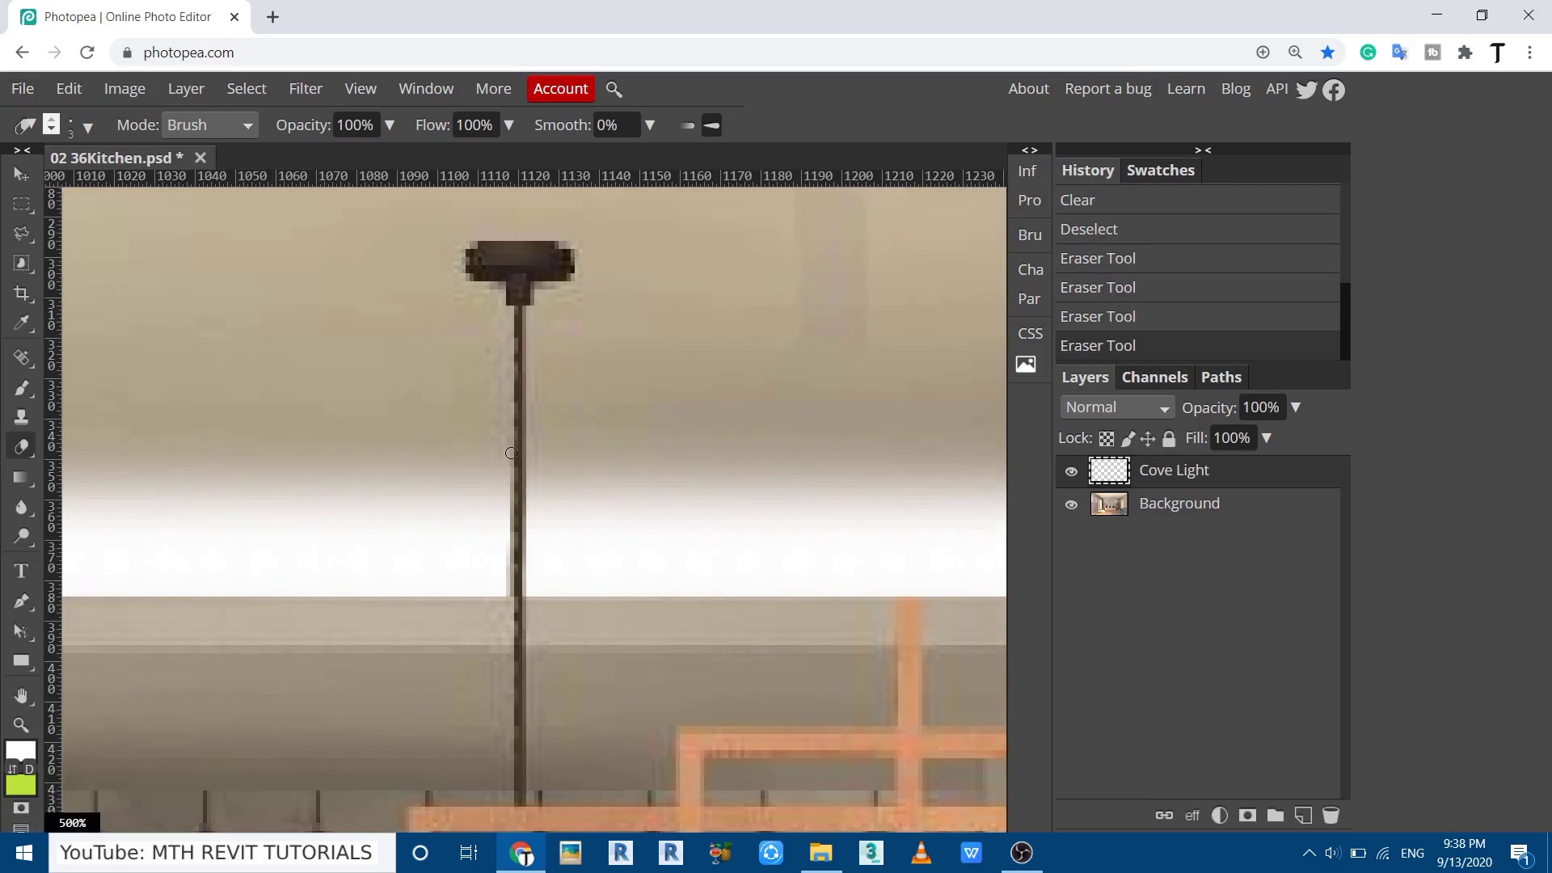
Choose the soft round 24 px eraser with 0% hardness and erase the glow spilling onto the wall at the cove's left corner.
scroll(511, 452, "down", 5)
scroll(582, 509, "up", 5)
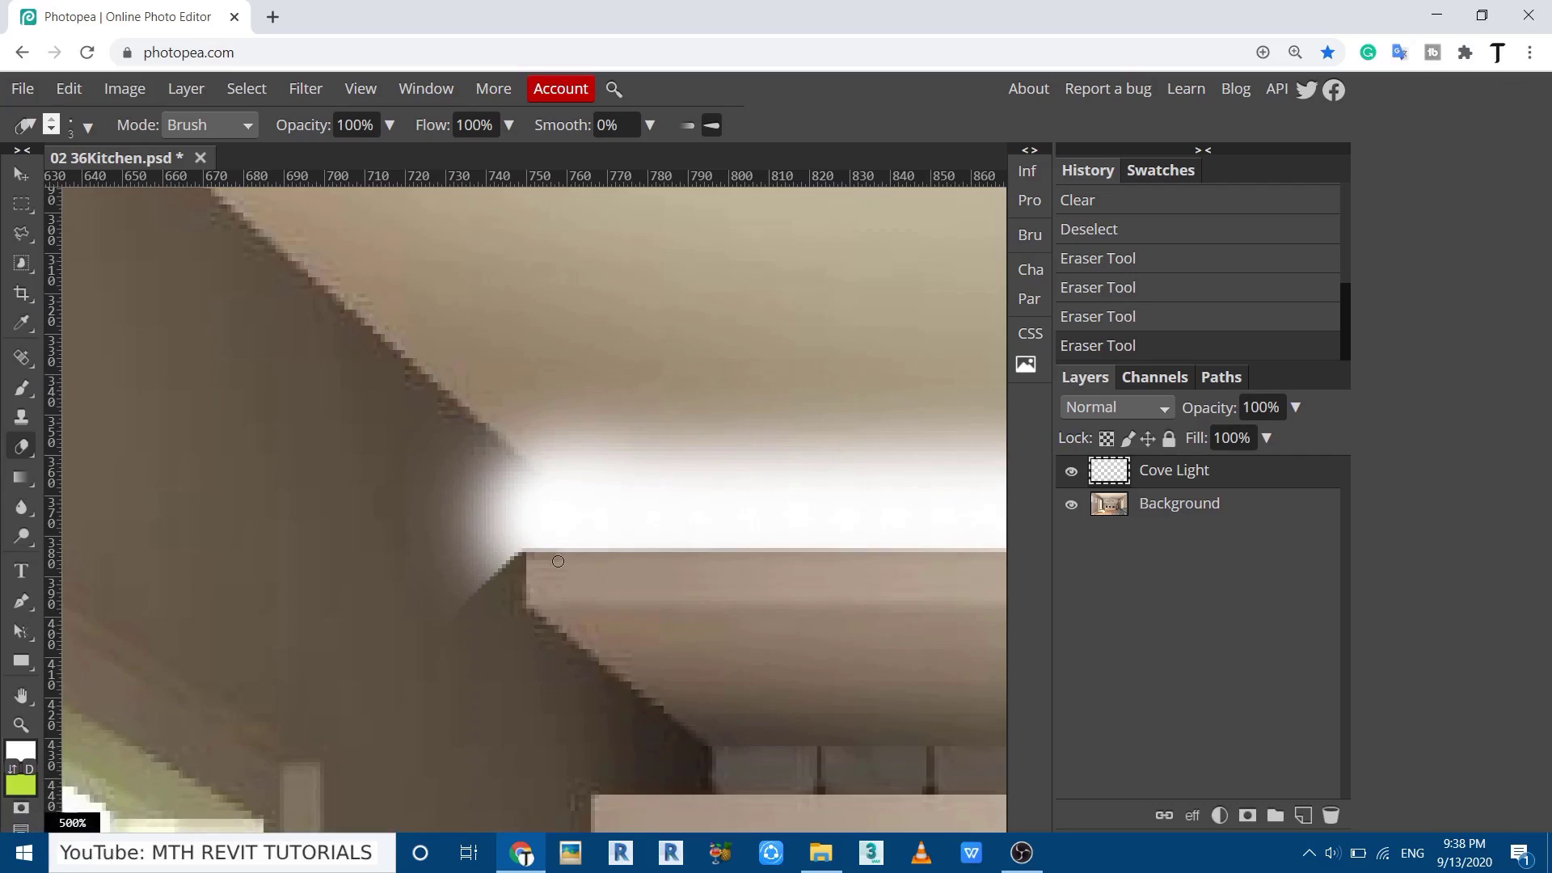
right_click(534, 488)
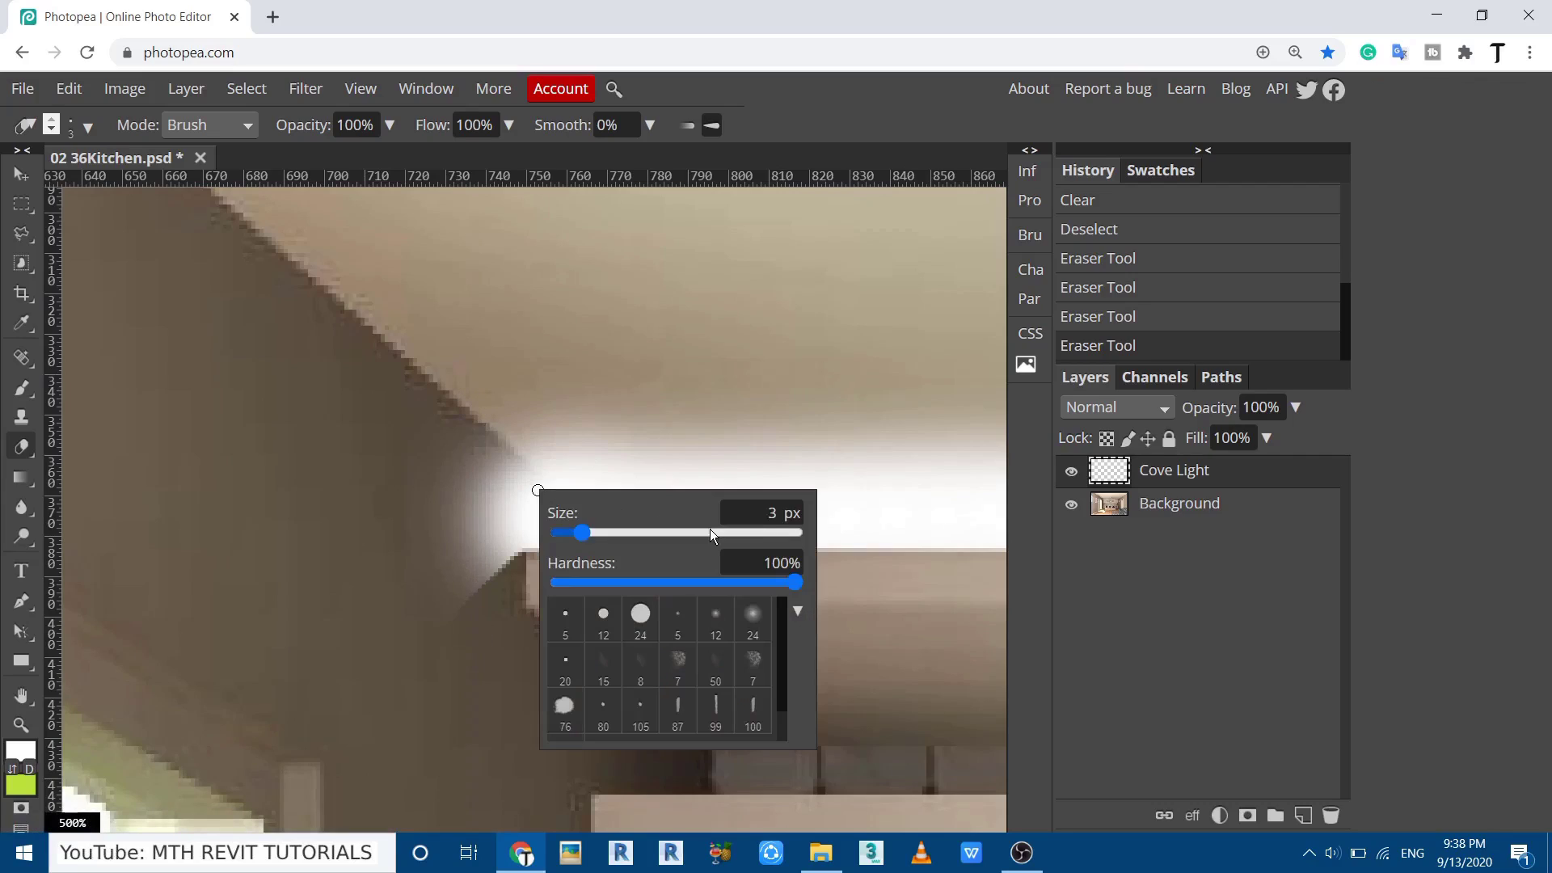
left_click(753, 619)
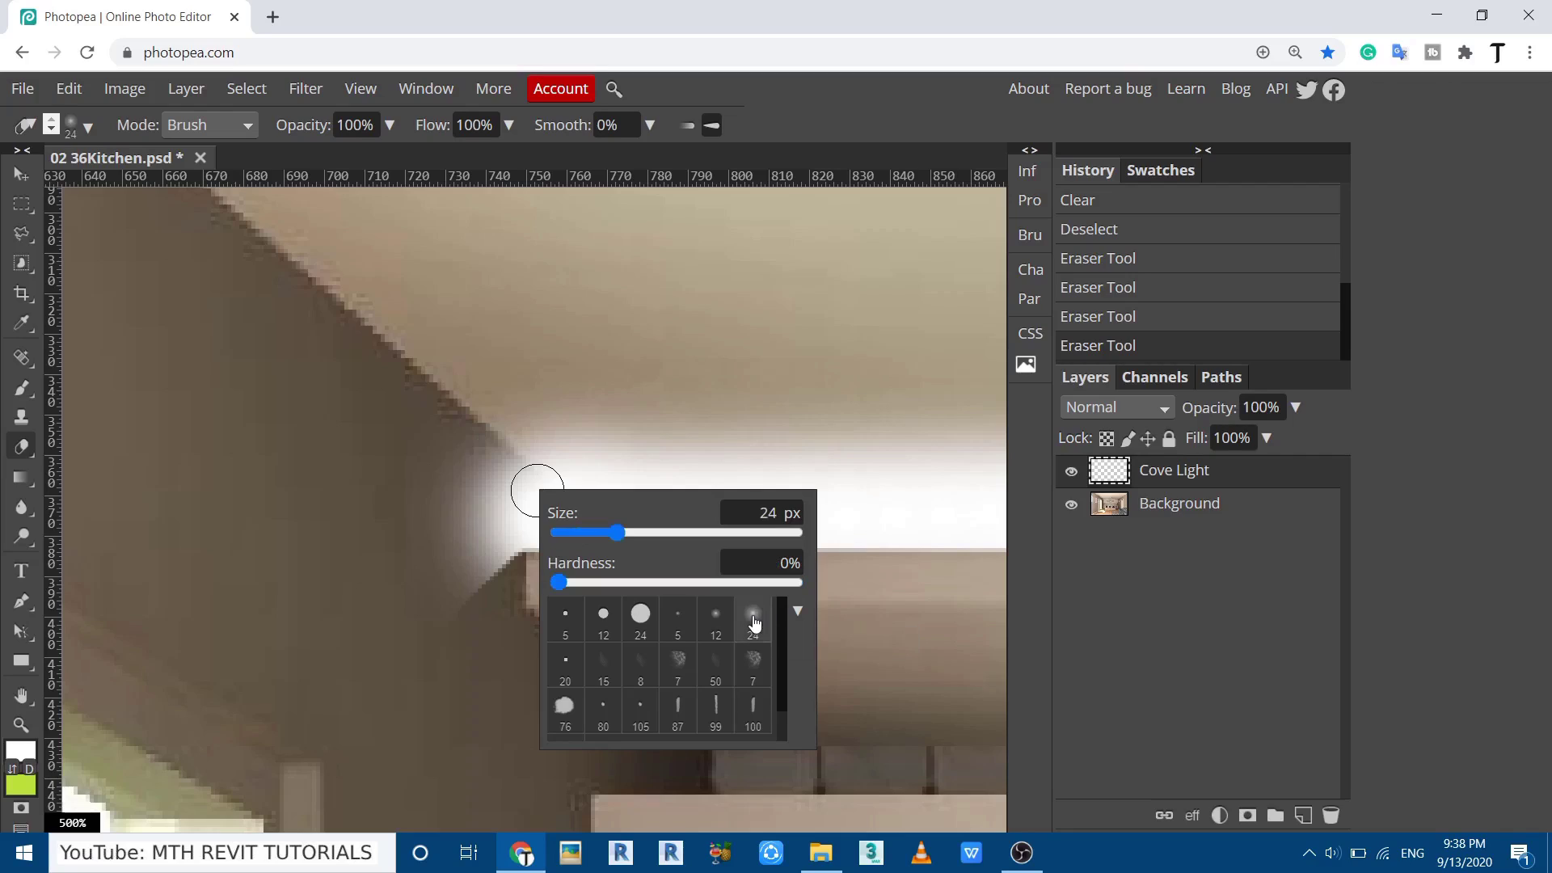
left_click(440, 562)
mouse_move(452, 561)
left_mouse_down()
mouse_move(489, 565)
mouse_move(415, 429)
mouse_move(540, 543)
left_mouse_up()
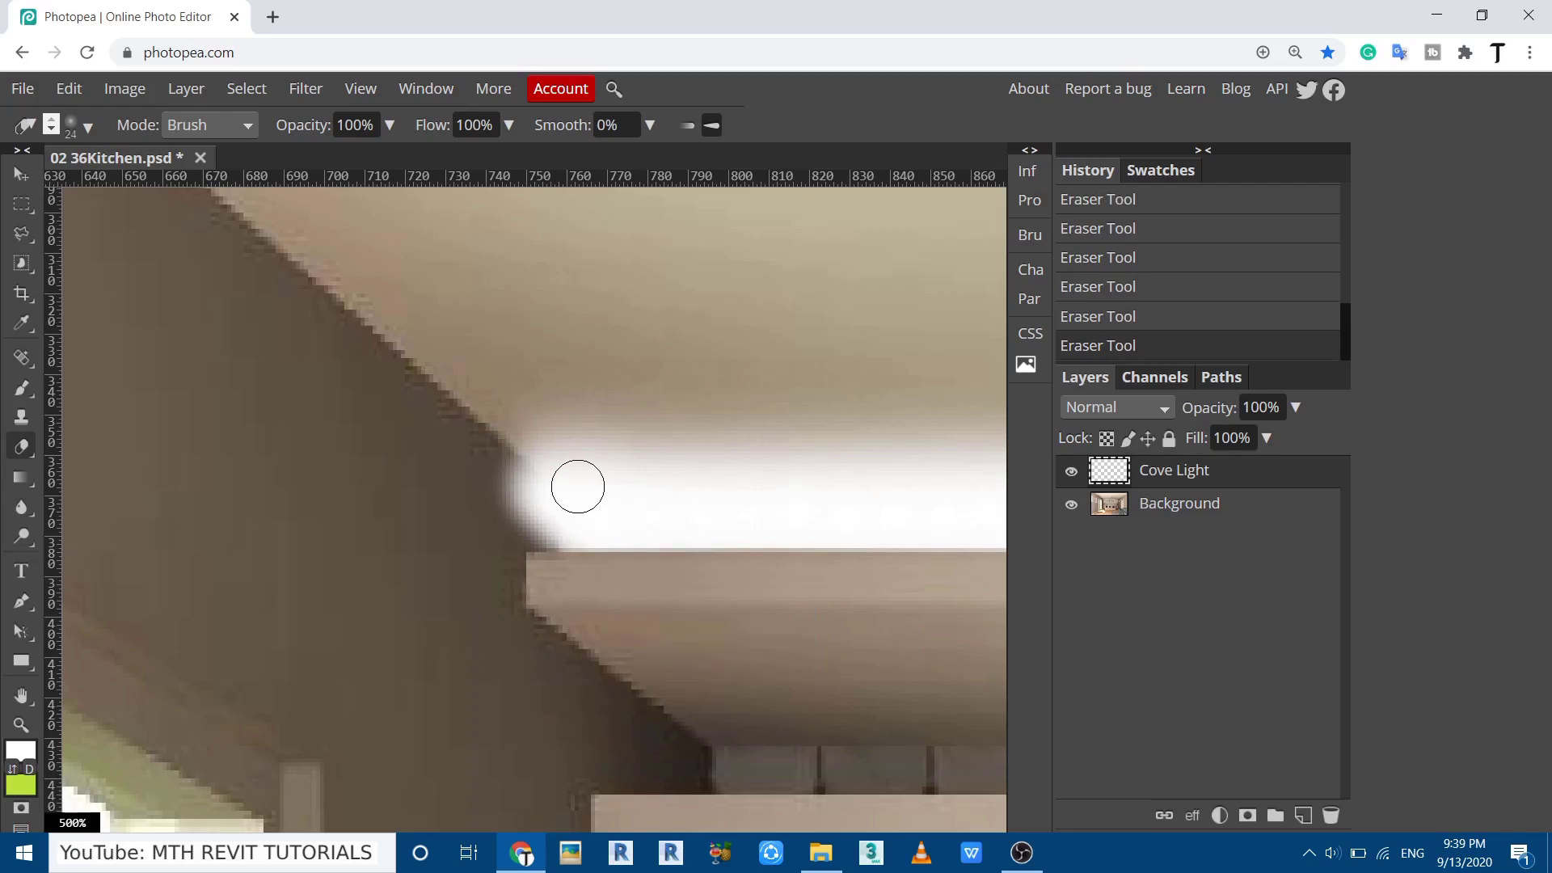
Add a new empty layer above the Cove Light layer.
scroll(579, 485, "down", 10)
scroll(546, 383, "up", 1)
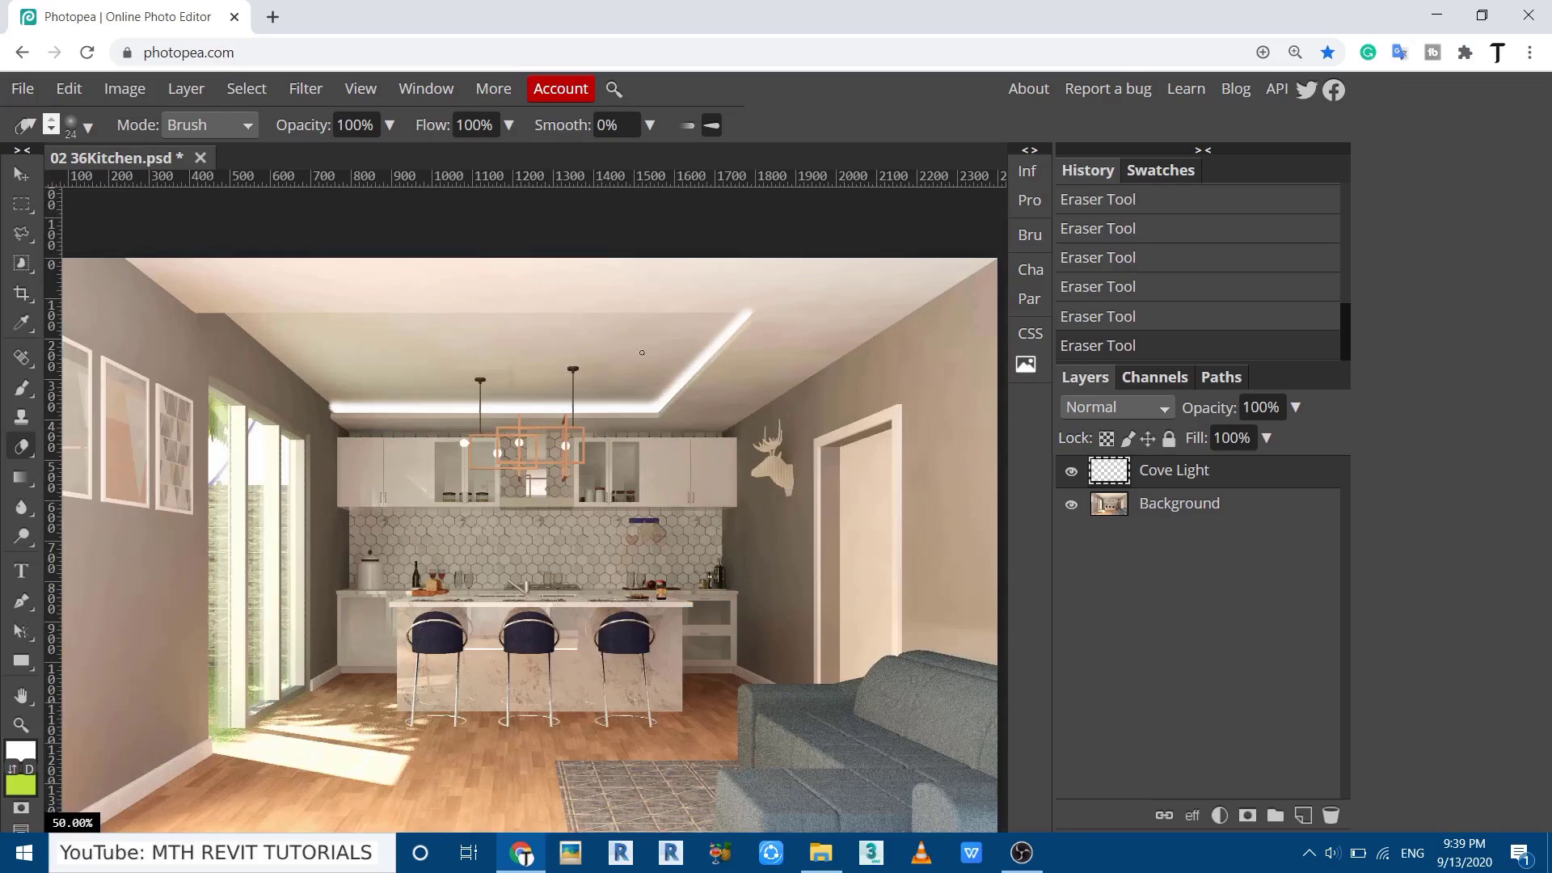
scroll(769, 315, "up", 1)
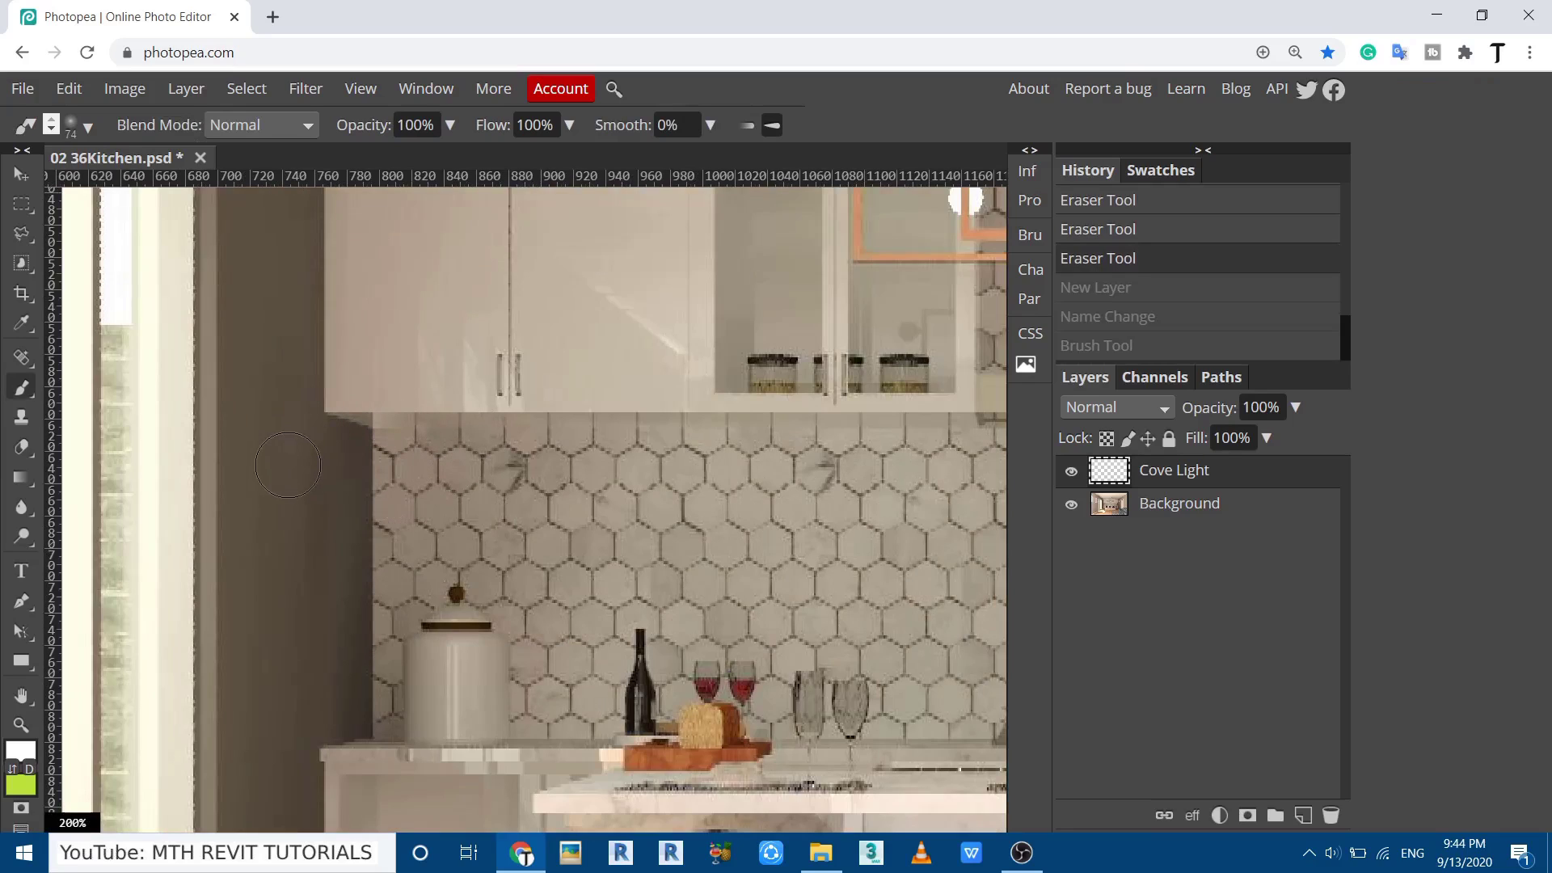
scroll(364, 485, "right", 4)
scroll(464, 509, "up", 2)
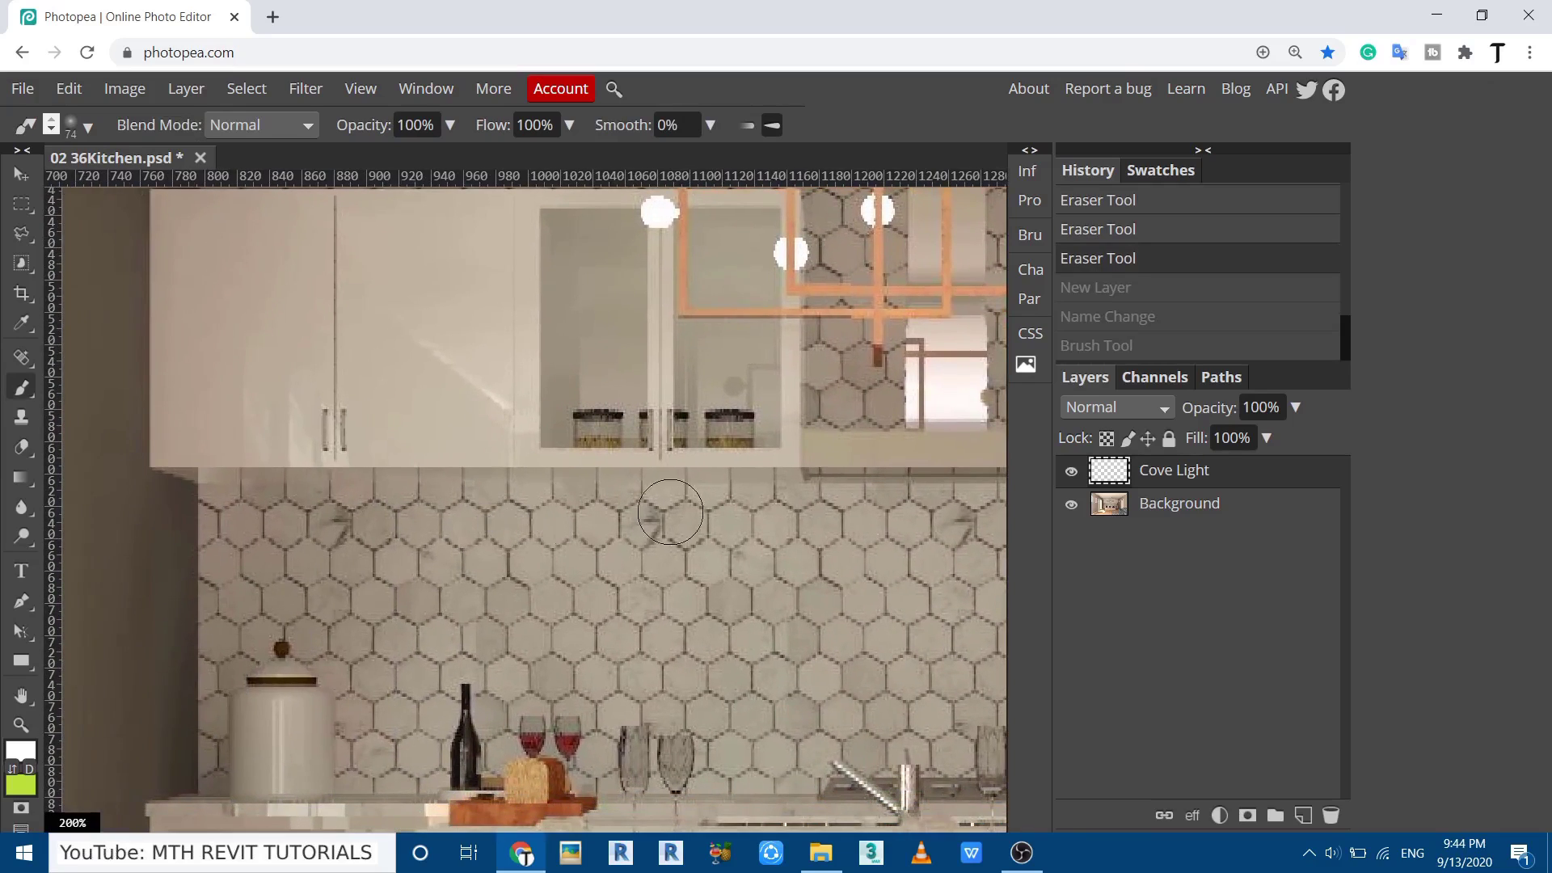
left_click(1302, 814)
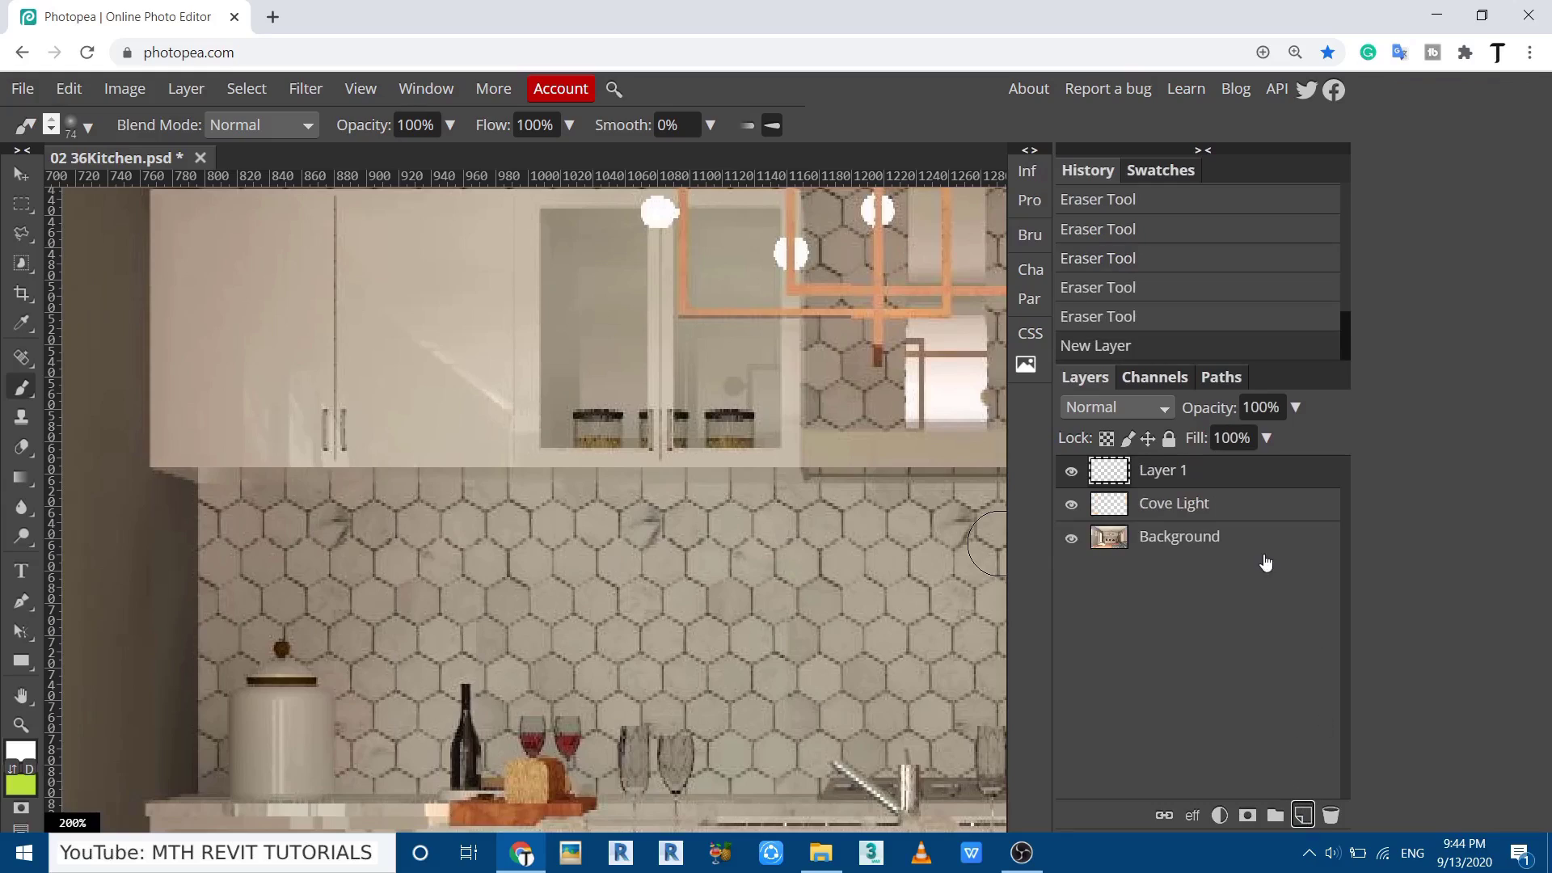
Rename the new Layer 1 to "Under Cabinet Light".
double_click(1161, 472)
type("U")
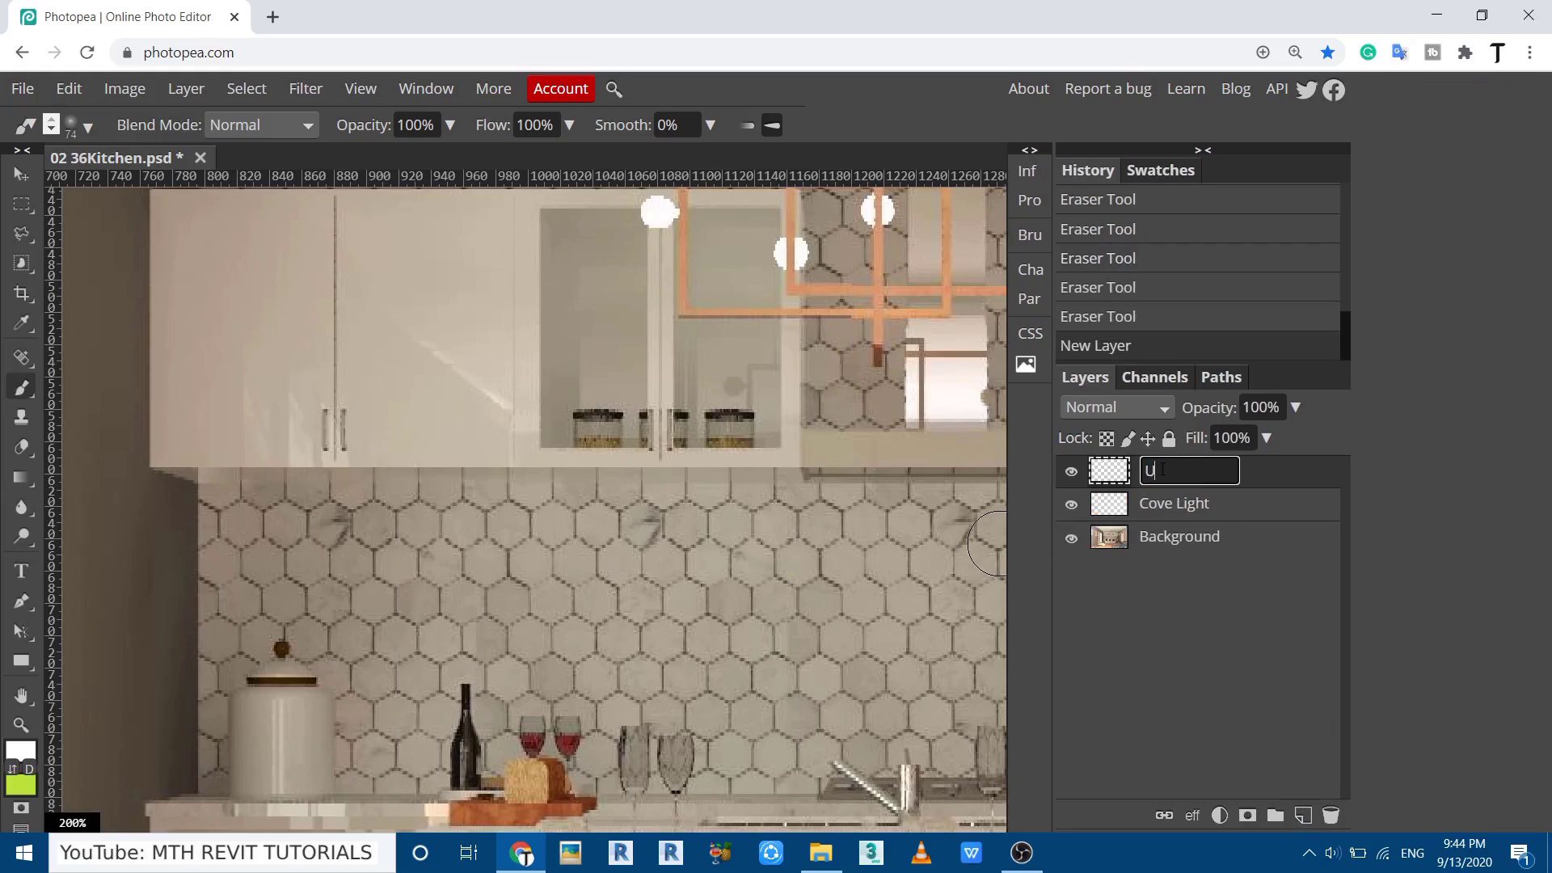
type("nder Cabinet Light")
key("Return")
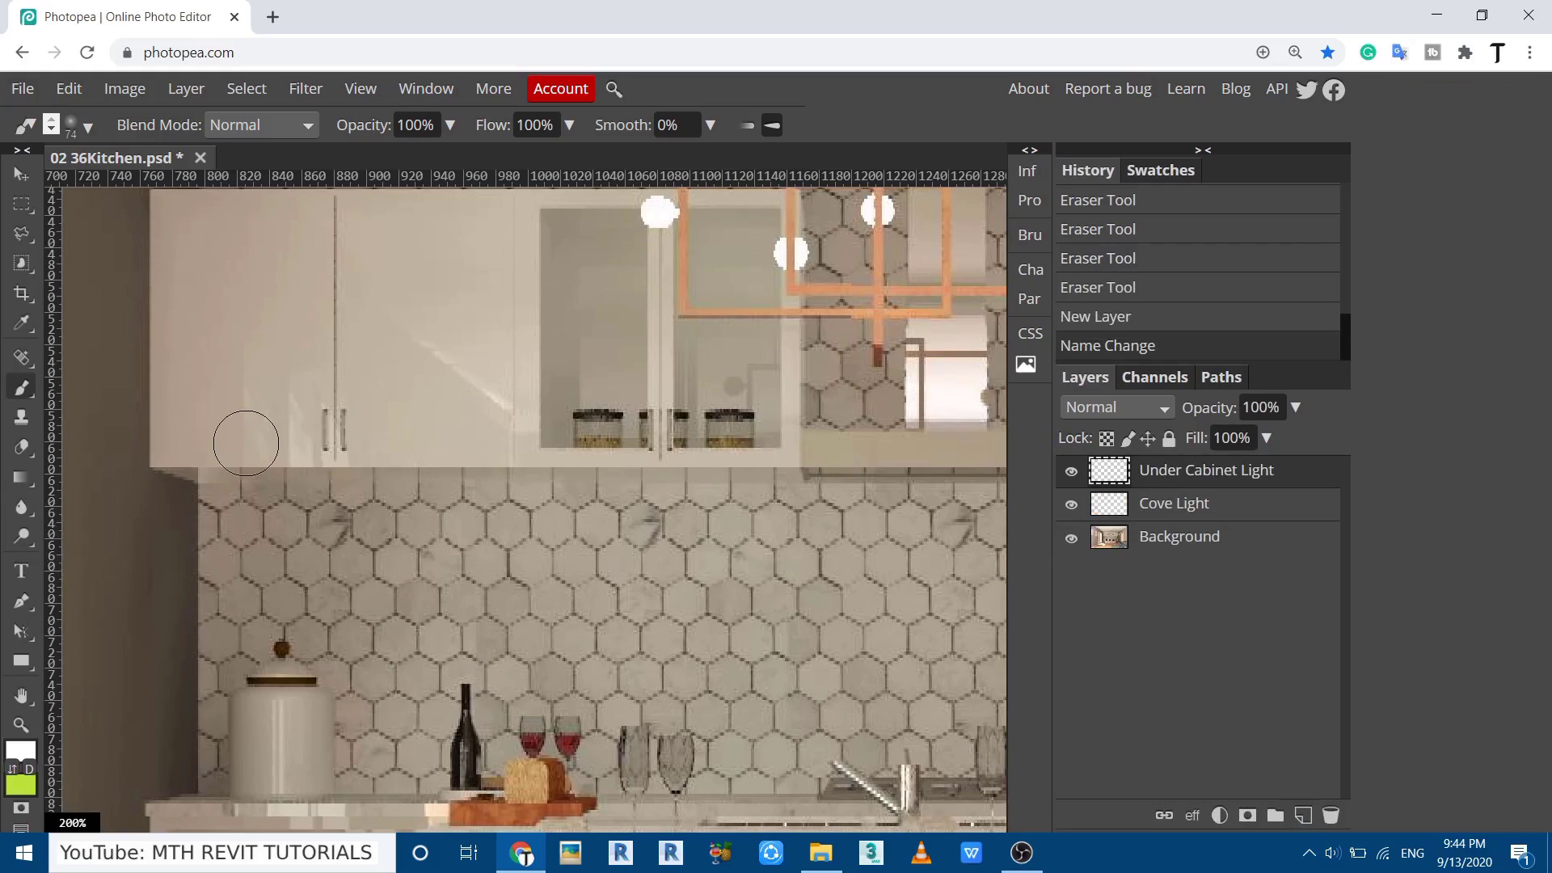
Set the soft white brush to 88 px and paint a straight glow strip beneath the left-hand upper cabinets, from the side wall to the range hood.
right_click(262, 540)
left_click_drag(381, 588, 378, 594)
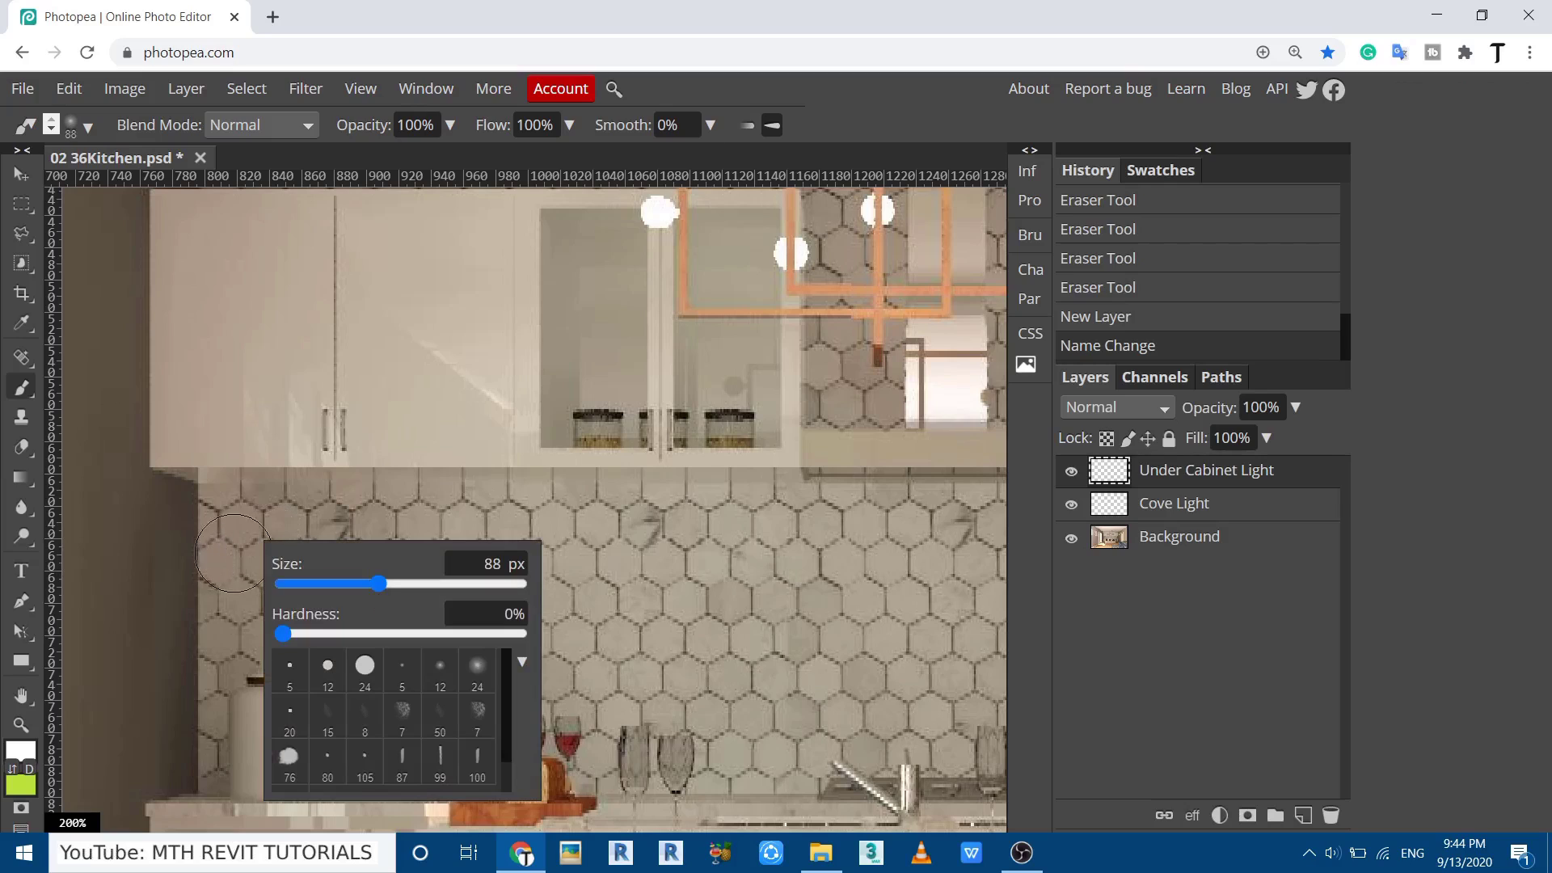
scroll(198, 514, "up", 2)
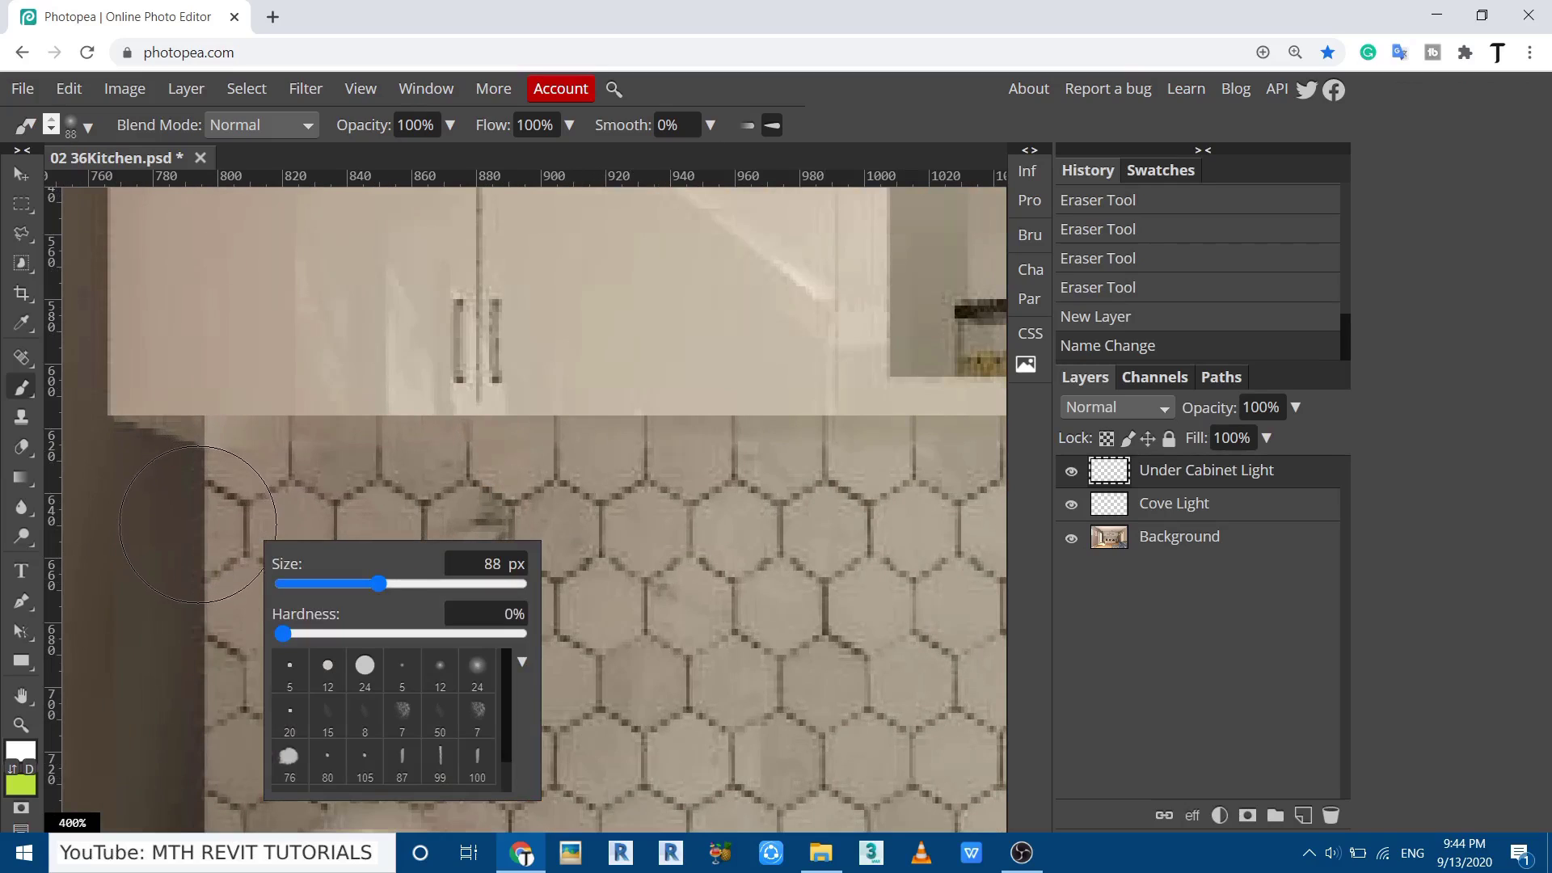
left_click(210, 516)
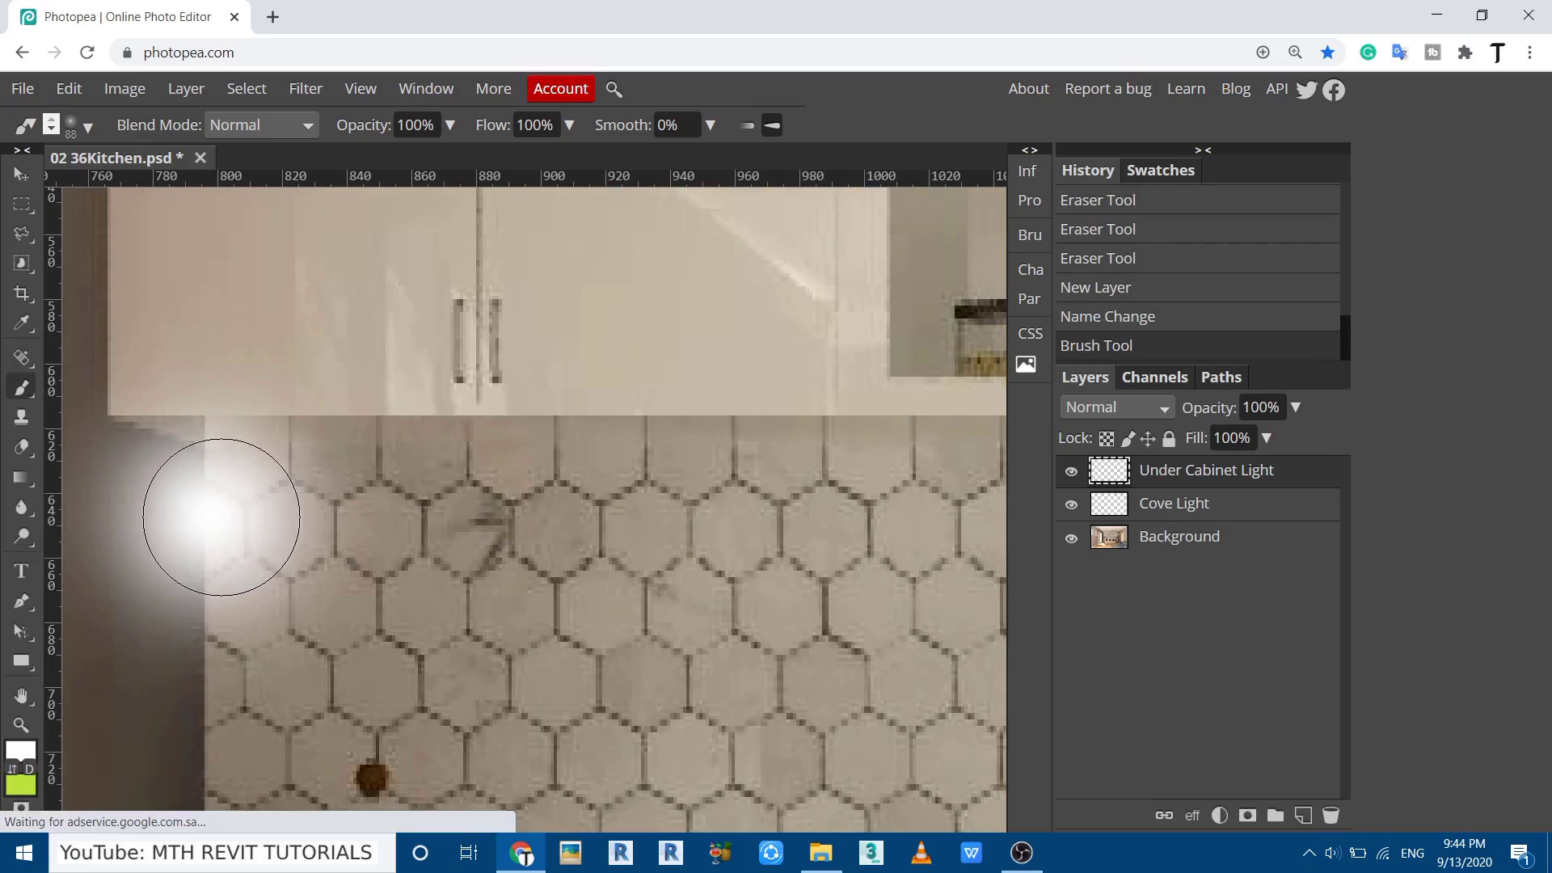
key("ctrl+z")
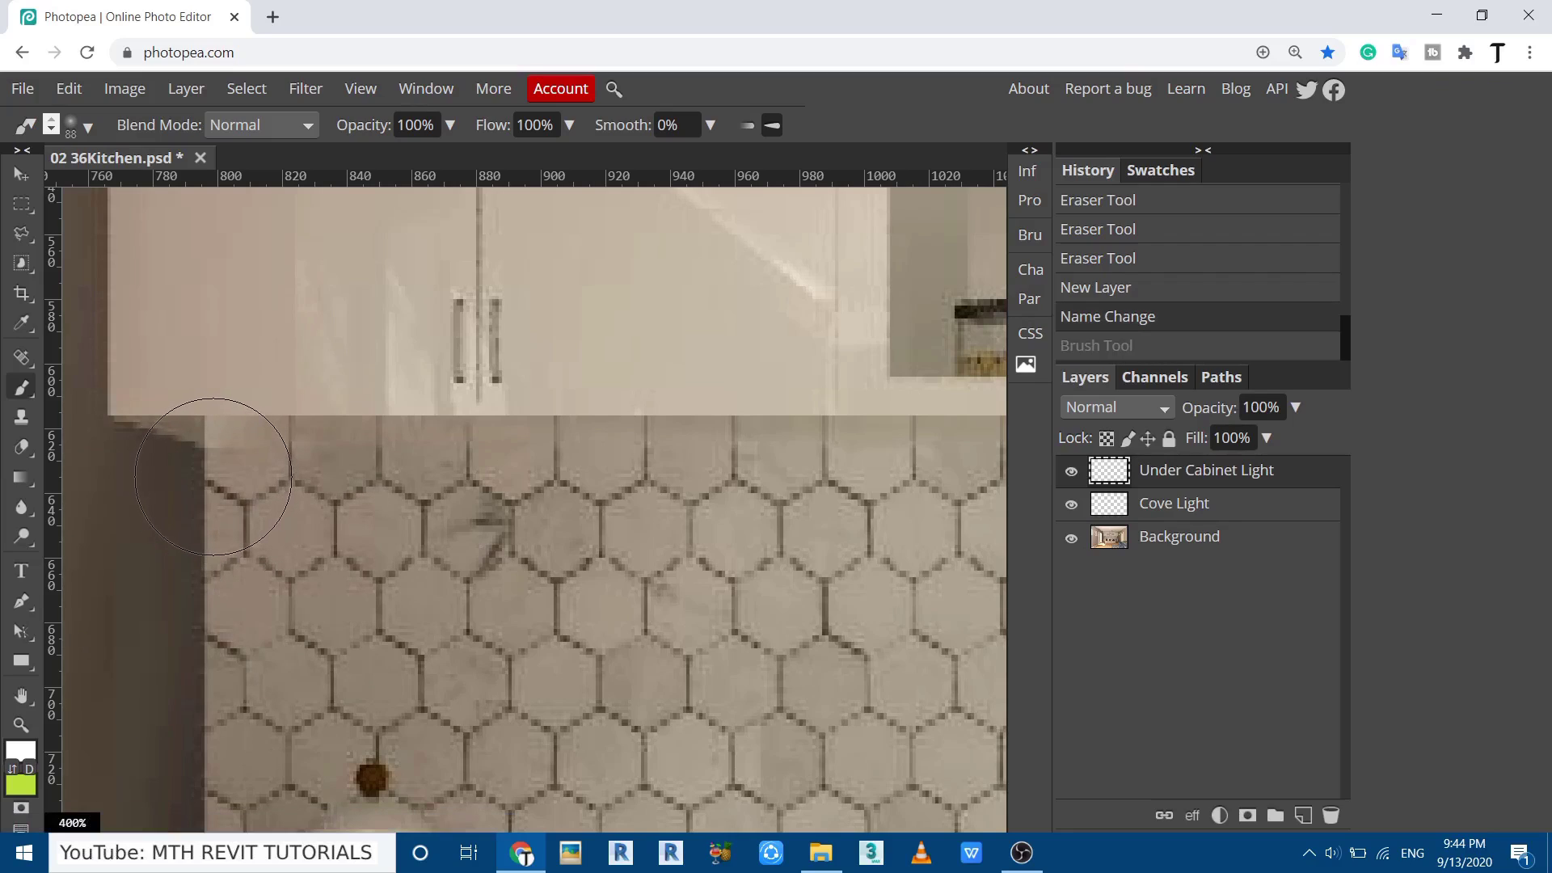
left_click(208, 477)
scroll(194, 489, "down", 5)
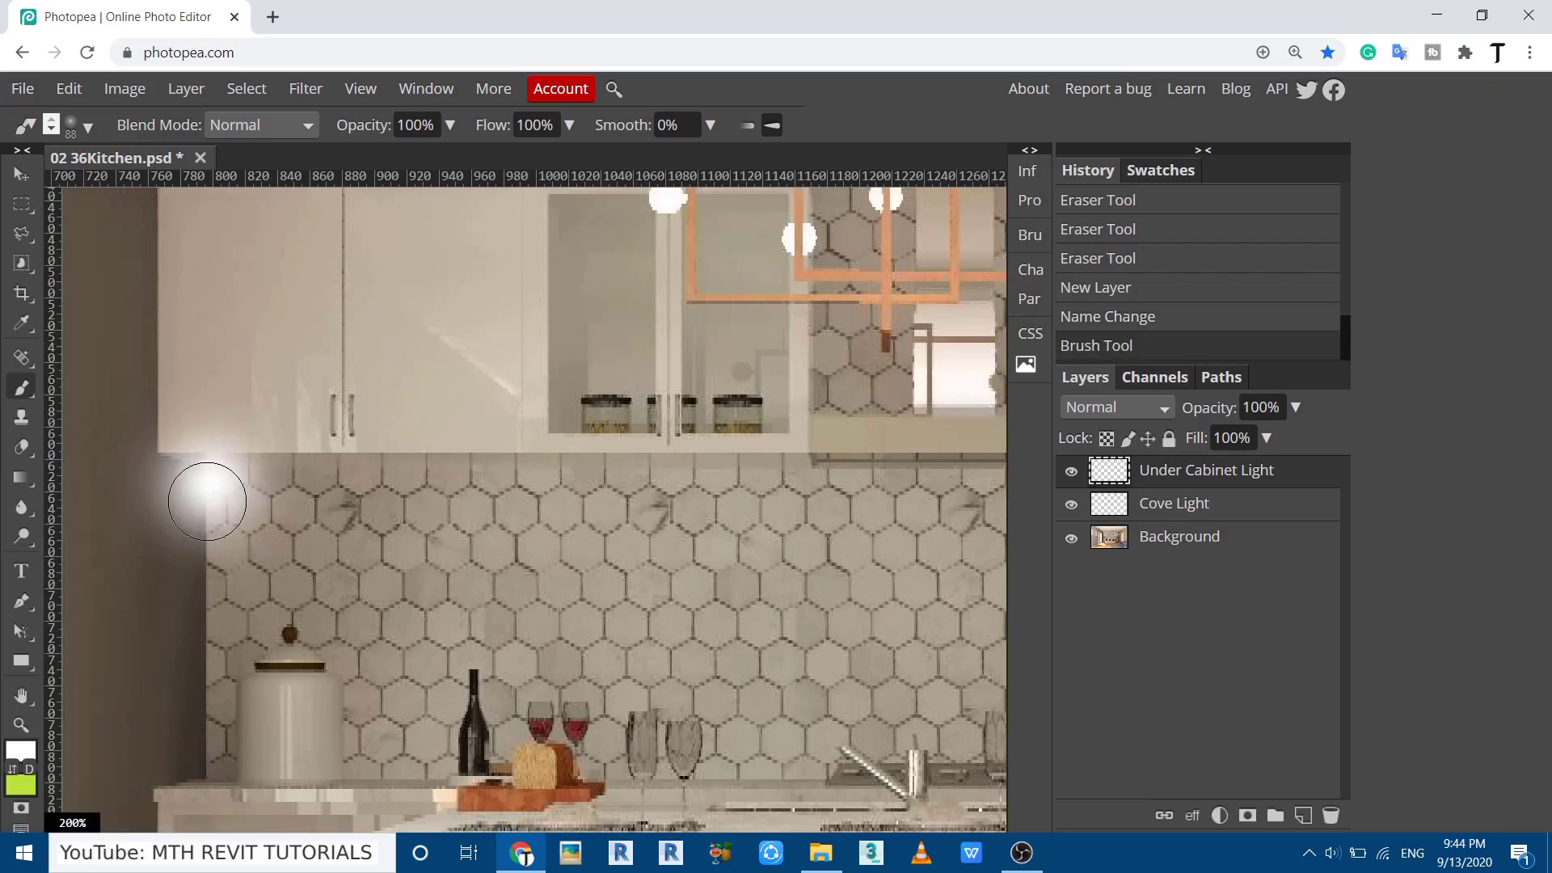
scroll(658, 502, "up", 6)
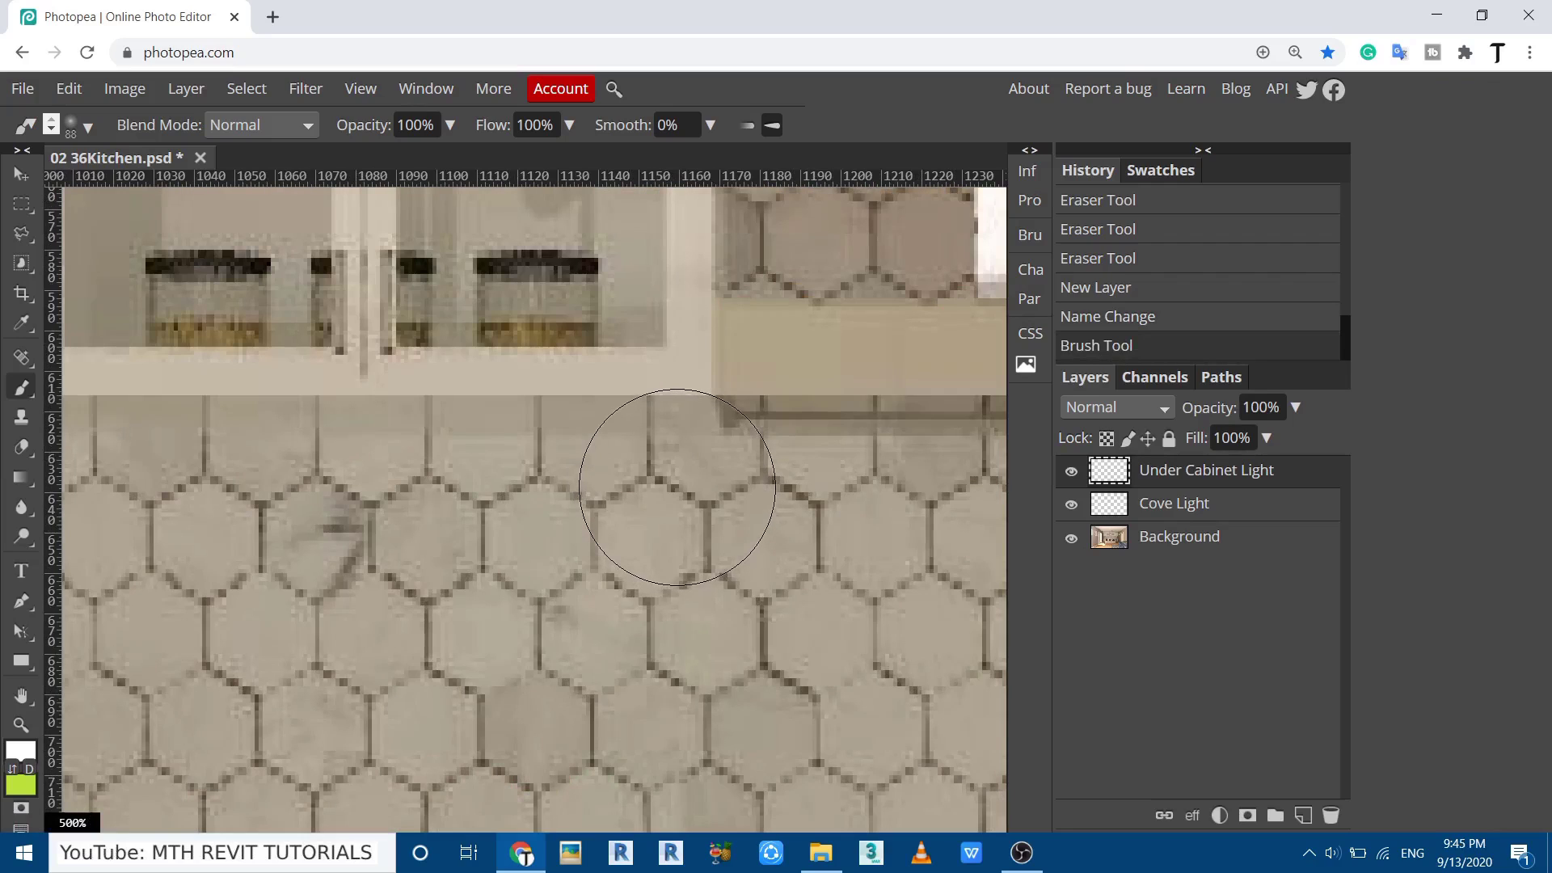
left_click(695, 487, "shift")
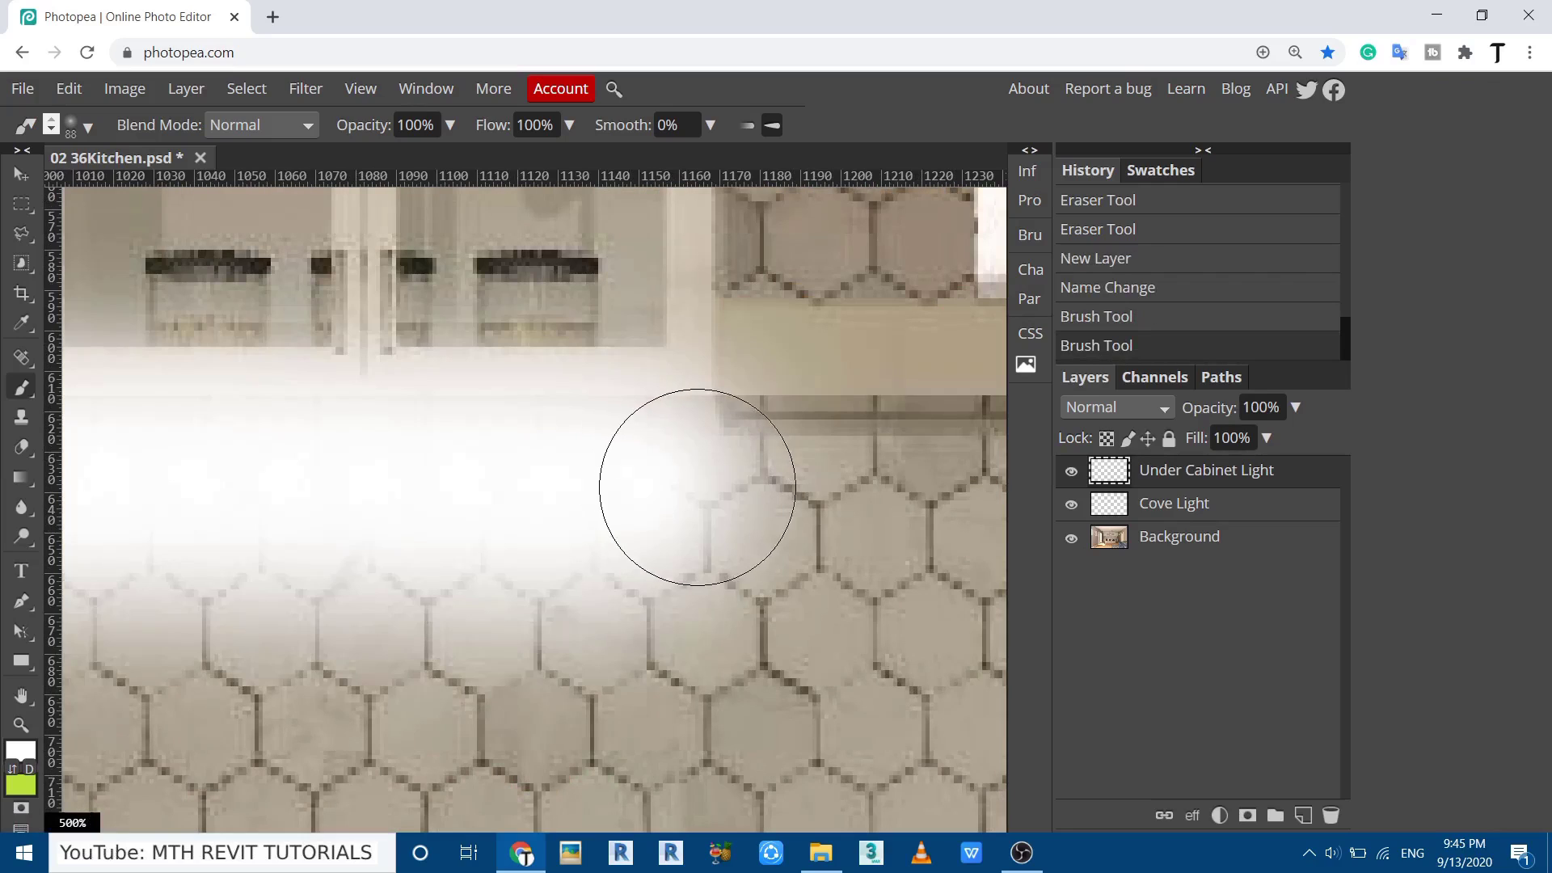
Paint a second straight white glow strip beneath the right-hand upper cabinets, from the range hood to the side wall.
left_click_drag(695, 488, 450, 513)
mouse_move(686, 520)
left_mouse_down()
mouse_move(554, 543)
mouse_move(388, 544)
mouse_move(443, 544)
left_mouse_up()
key("ctrl+z")
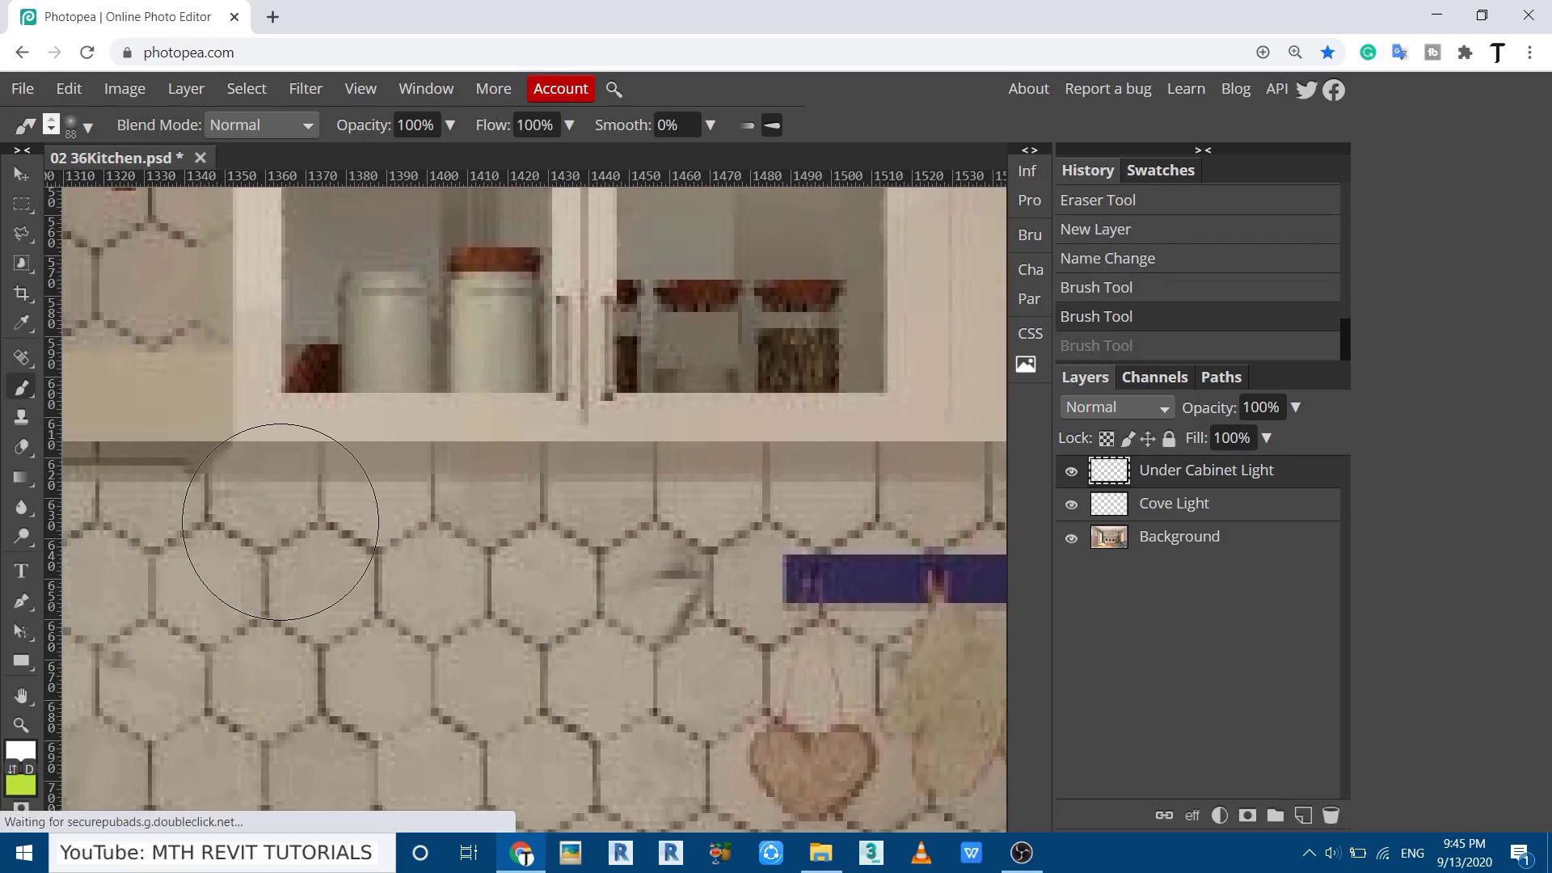
left_click(279, 520)
left_click_drag(847, 568, 38, 584)
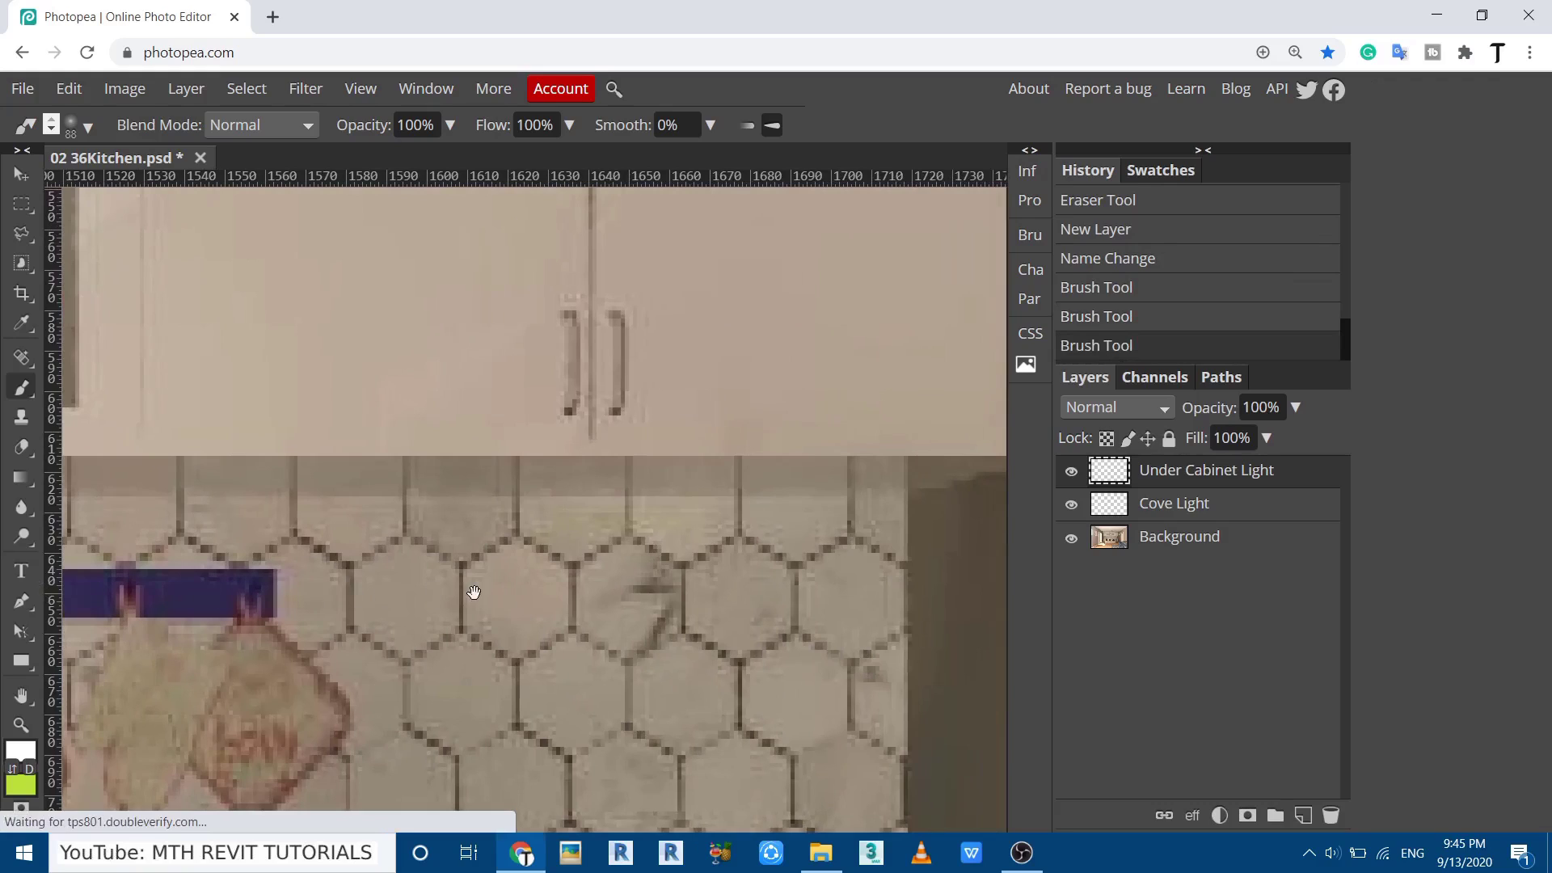
left_click_drag(471, 590, 229, 501)
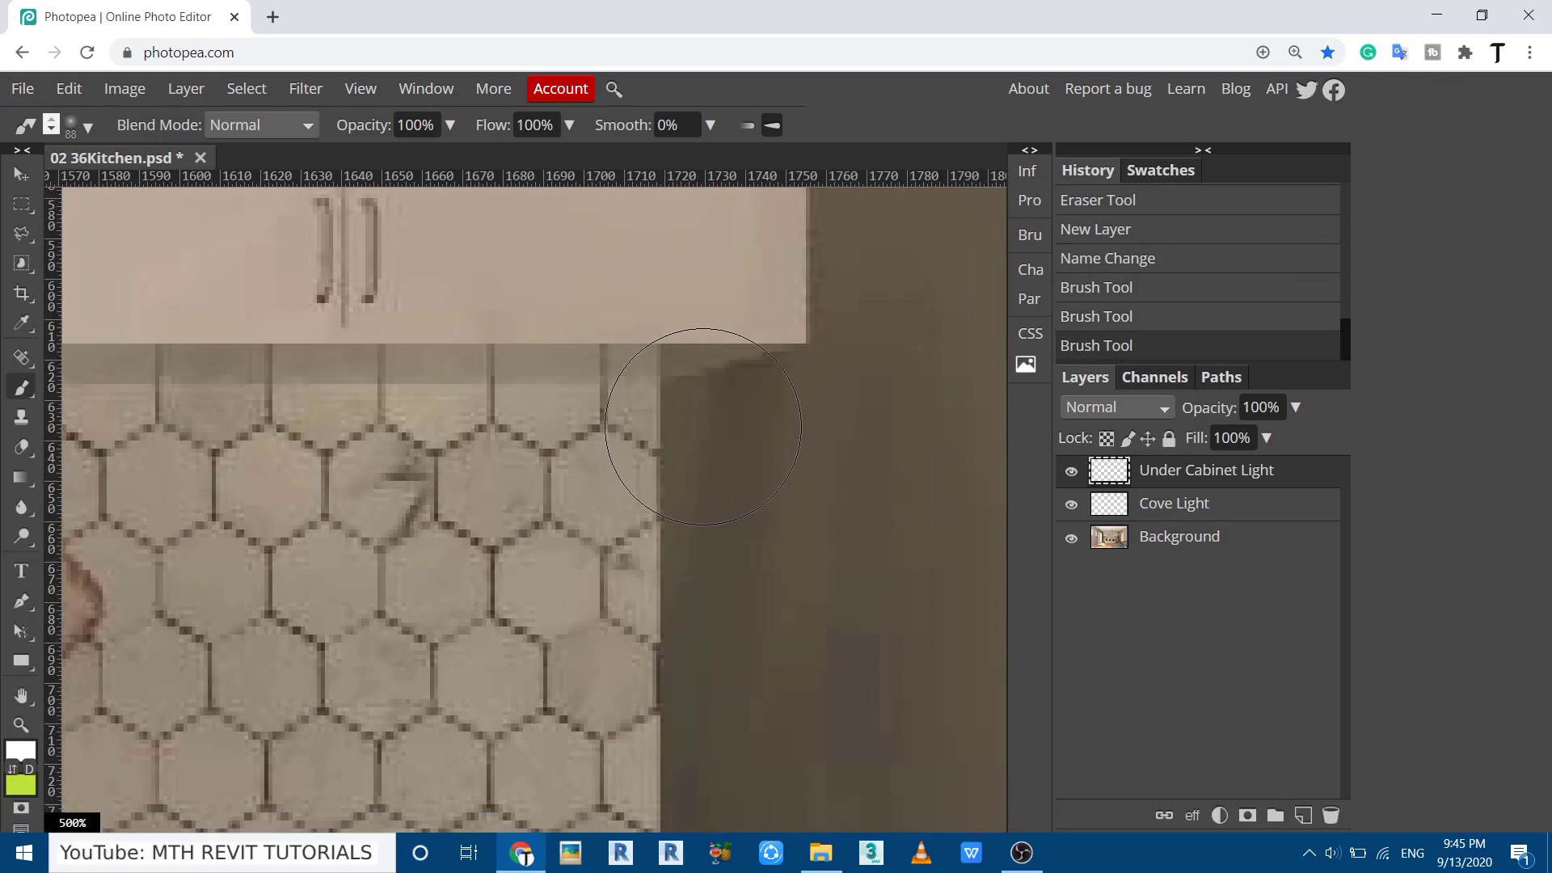
scroll(722, 424, "down", 3)
left_click(723, 416, "shift")
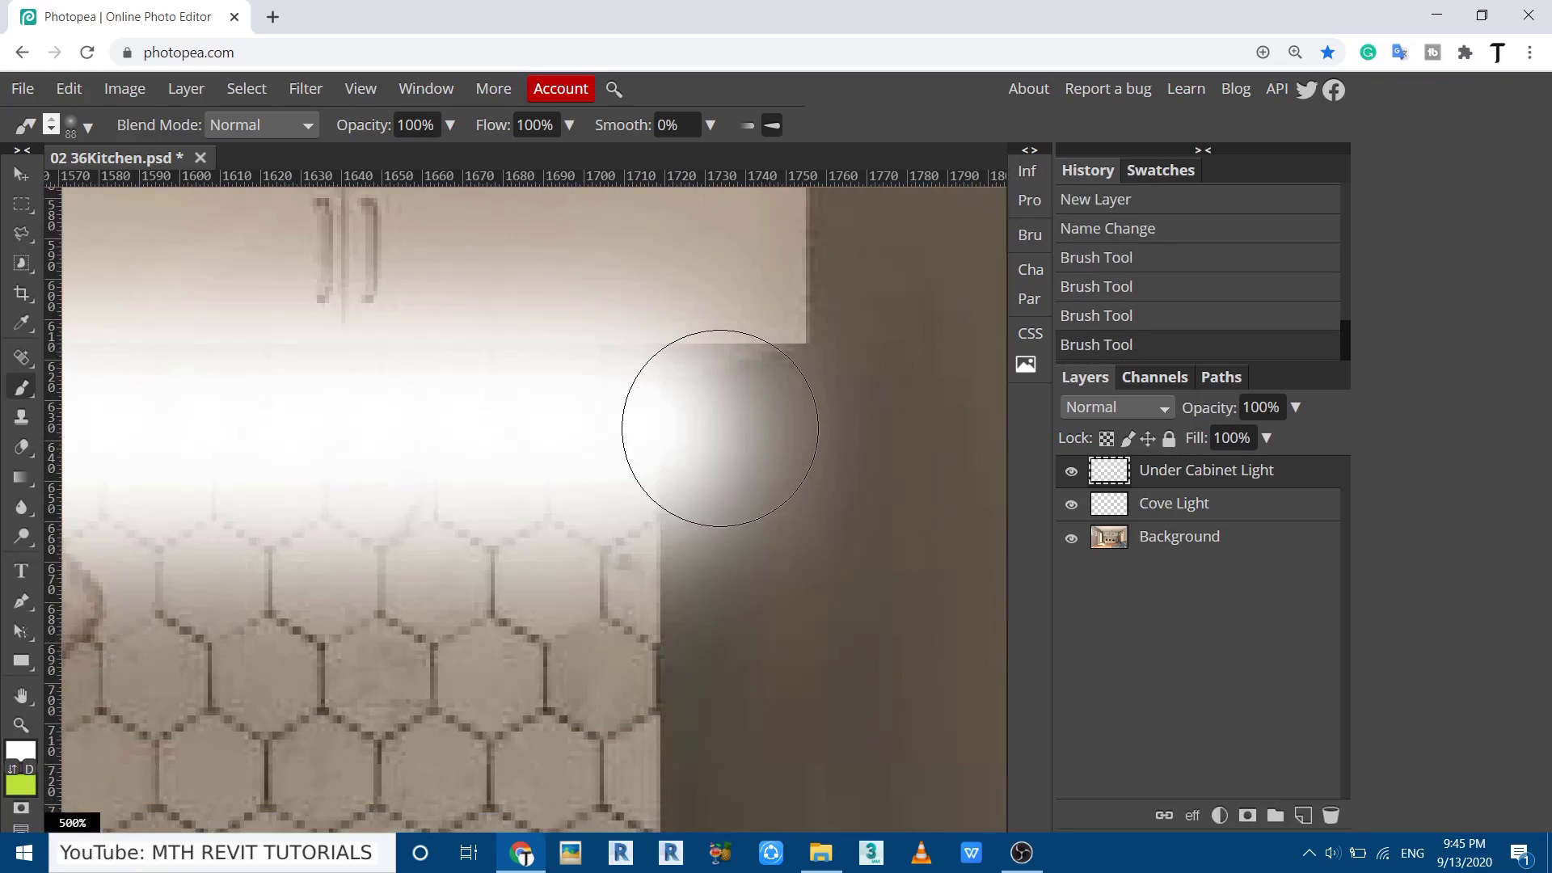
Hide the Under Cabinet Light layer and make a rectangular selection across the lower part of all the upper cabinets, down to their underside.
scroll(824, 457, "down", 4)
scroll(590, 498, "up", 2)
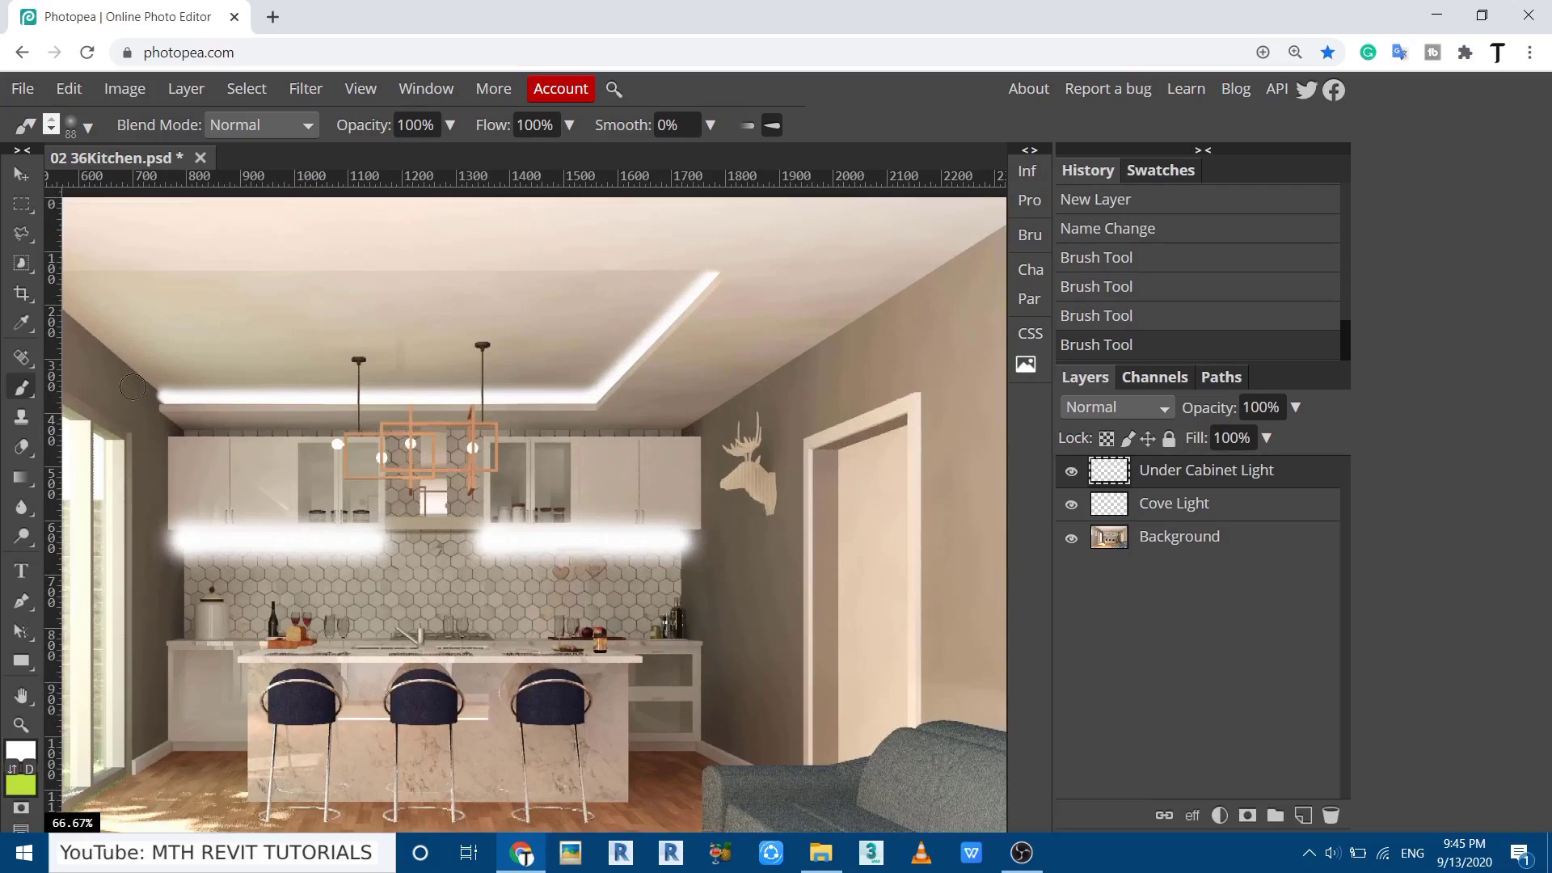
left_click(22, 207)
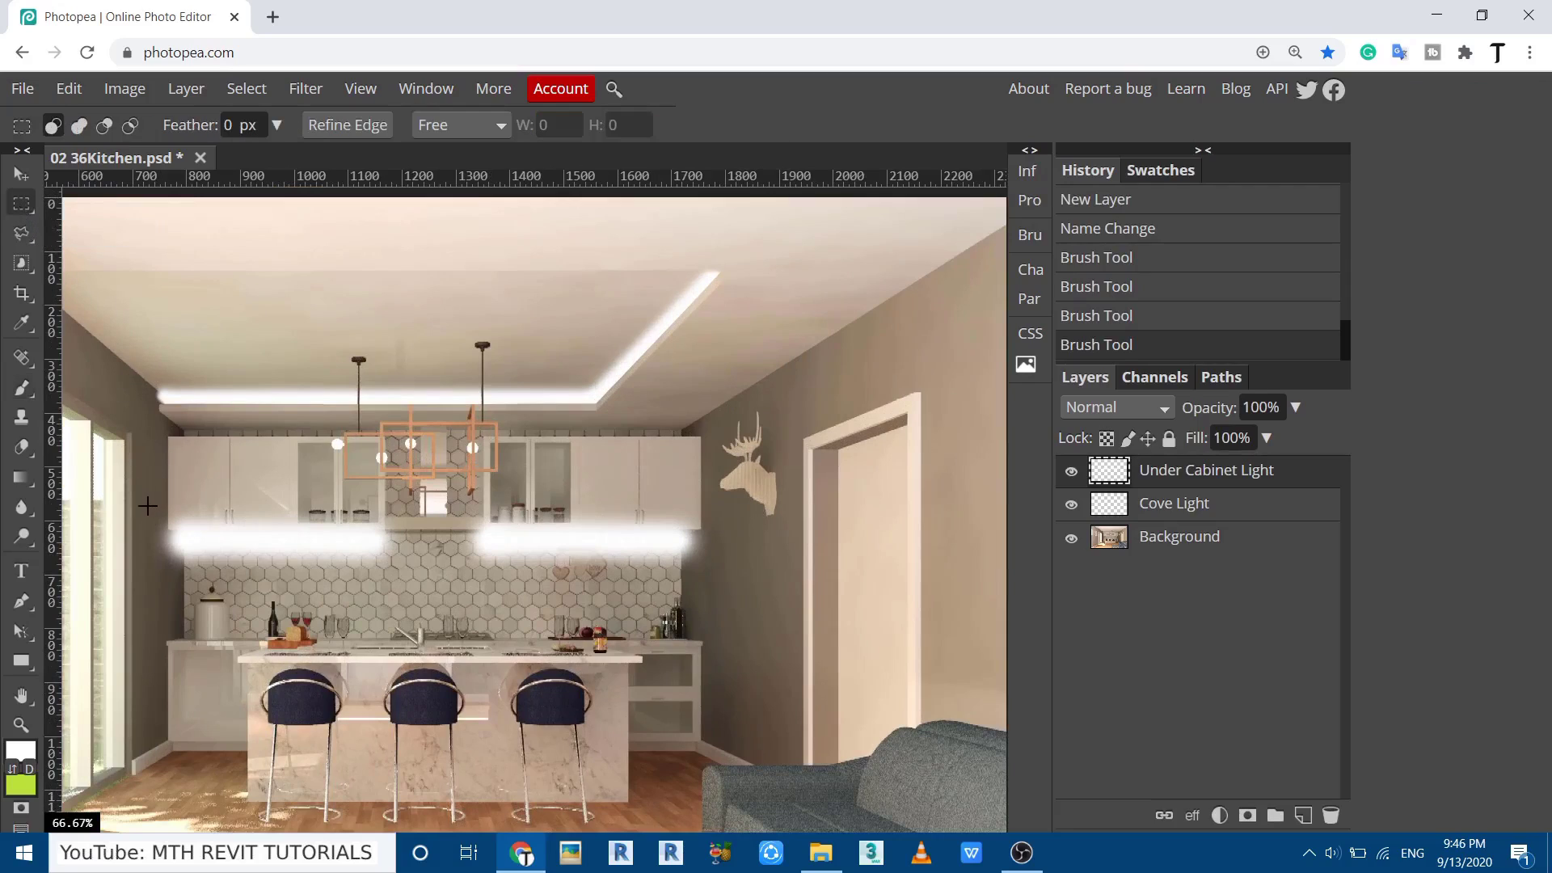
scroll(148, 506, "up", 2)
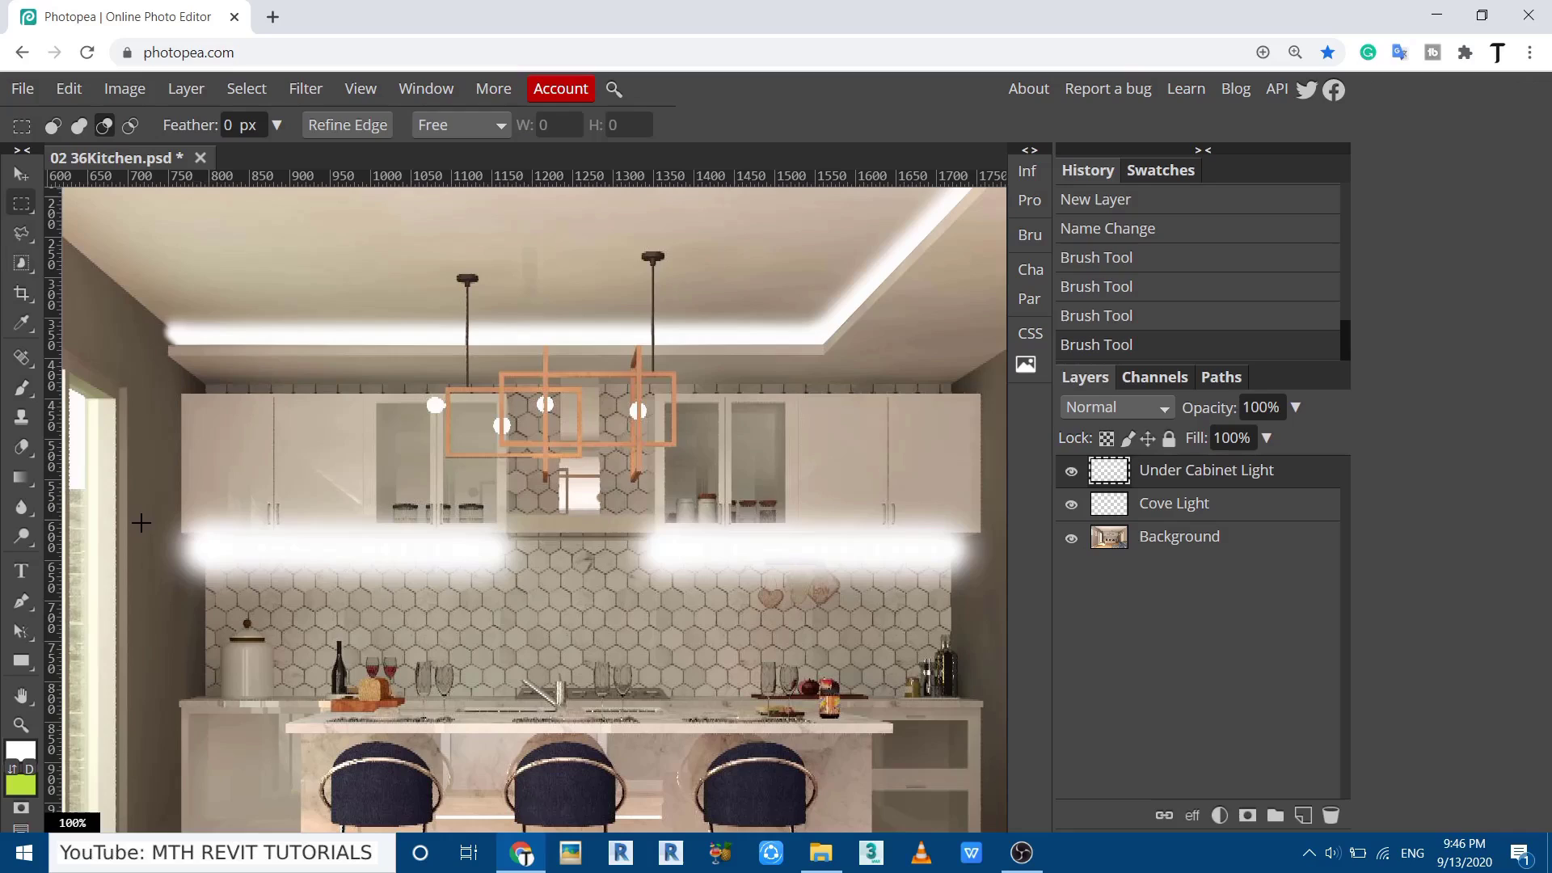
left_click(1071, 474)
scroll(194, 525, "up", 2)
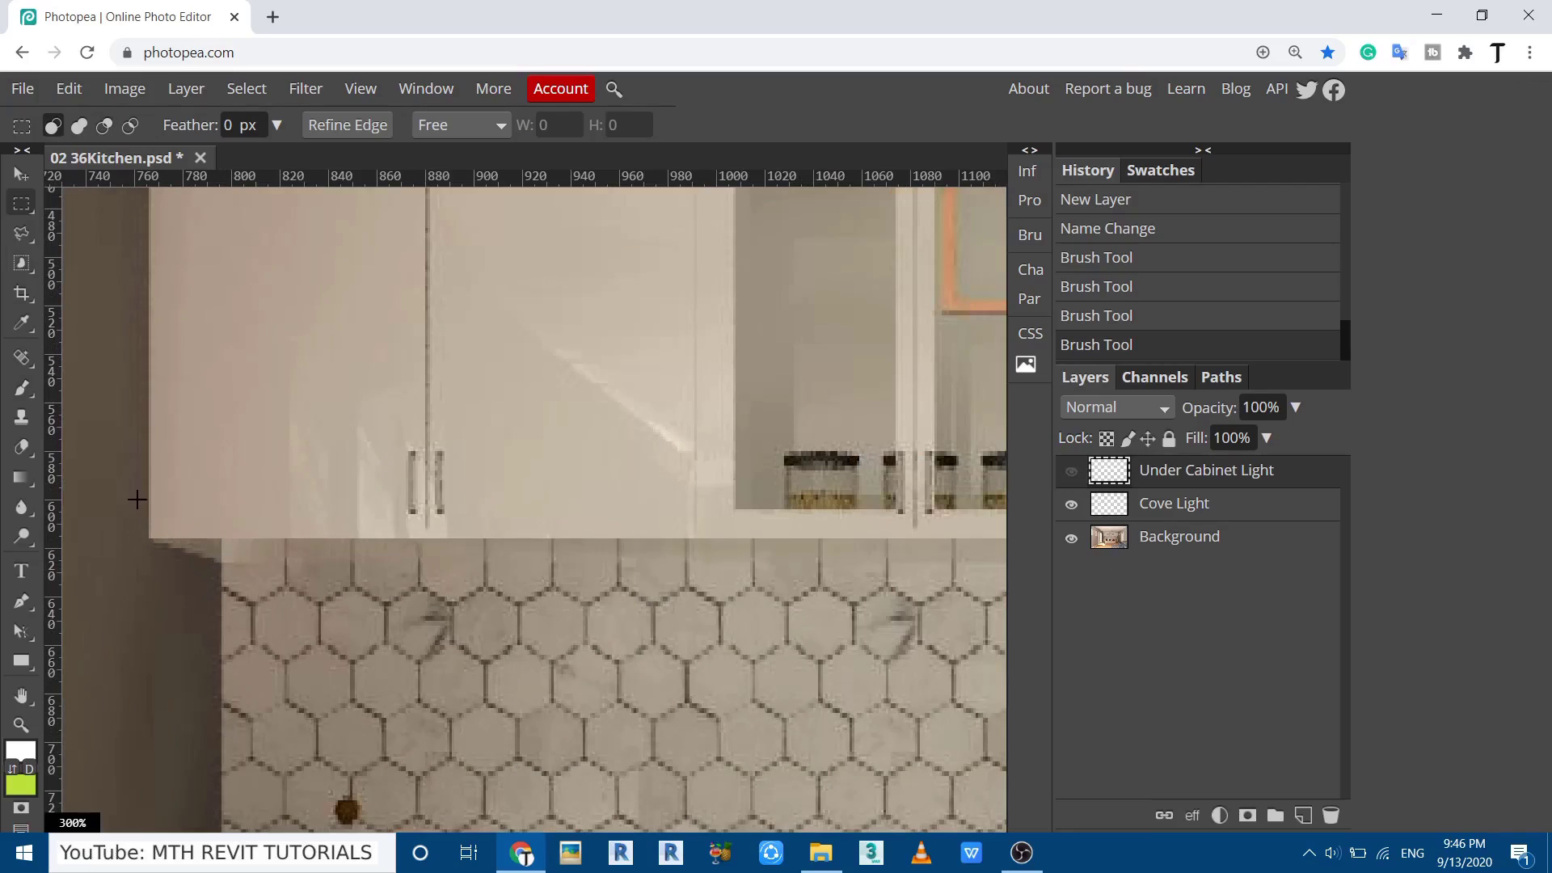
left_click_drag(102, 371, 848, 464)
scroll(675, 526, "down", 4)
scroll(842, 555, "down", 2)
scroll(691, 505, "up", 1)
scroll(708, 379, "up", 5)
key("ctrl+0")
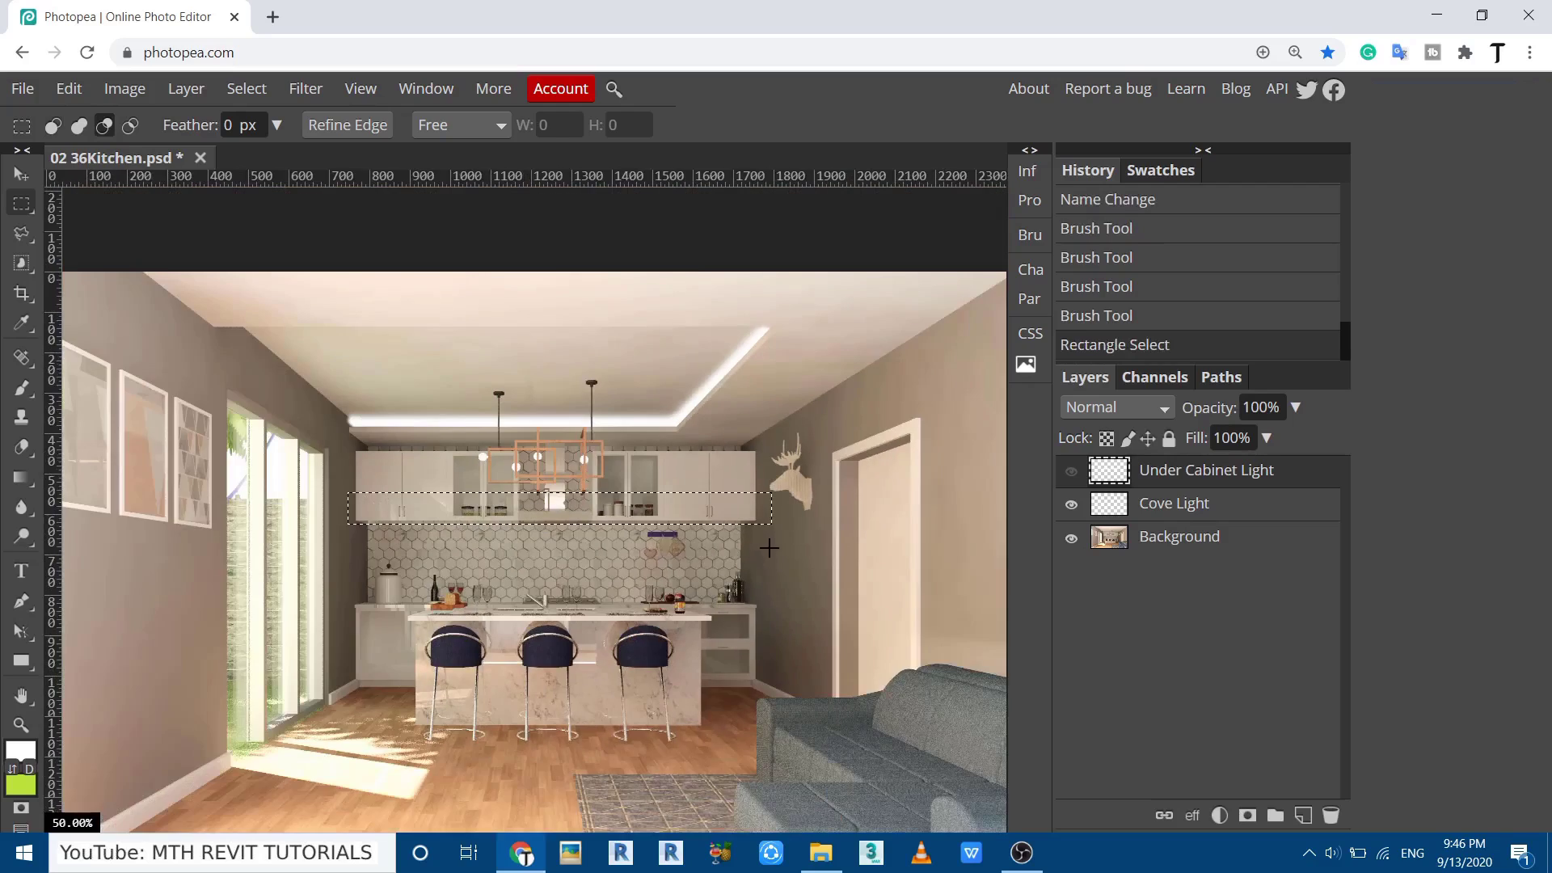
key("ctrl+1")
Show the Under Cabinet Light layer again, delete the glow inside the selection and deselect.
left_click(1071, 473)
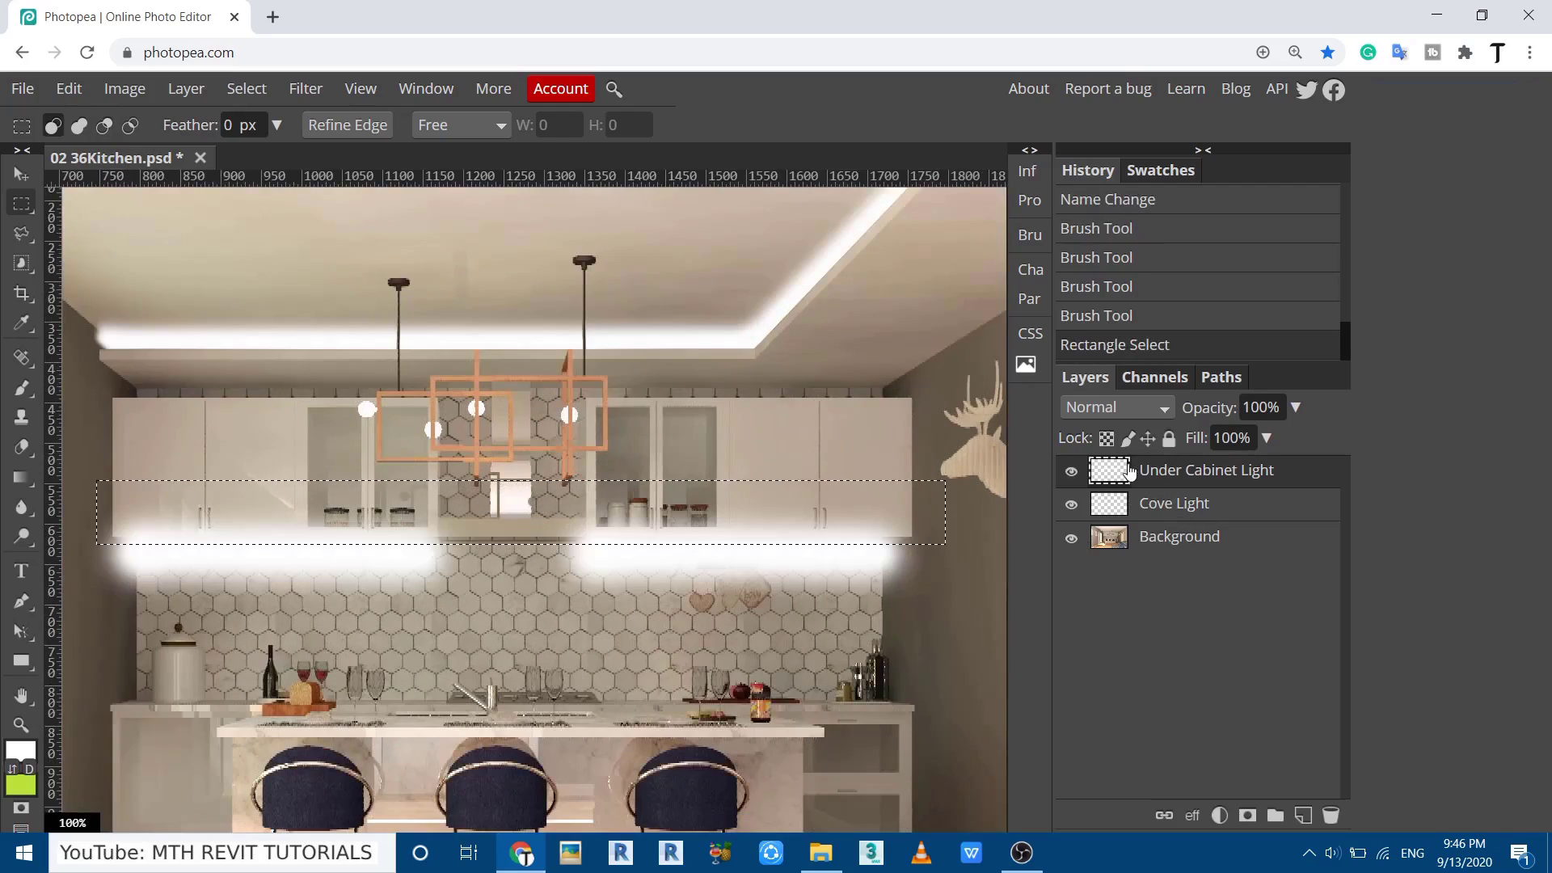
key("Delete")
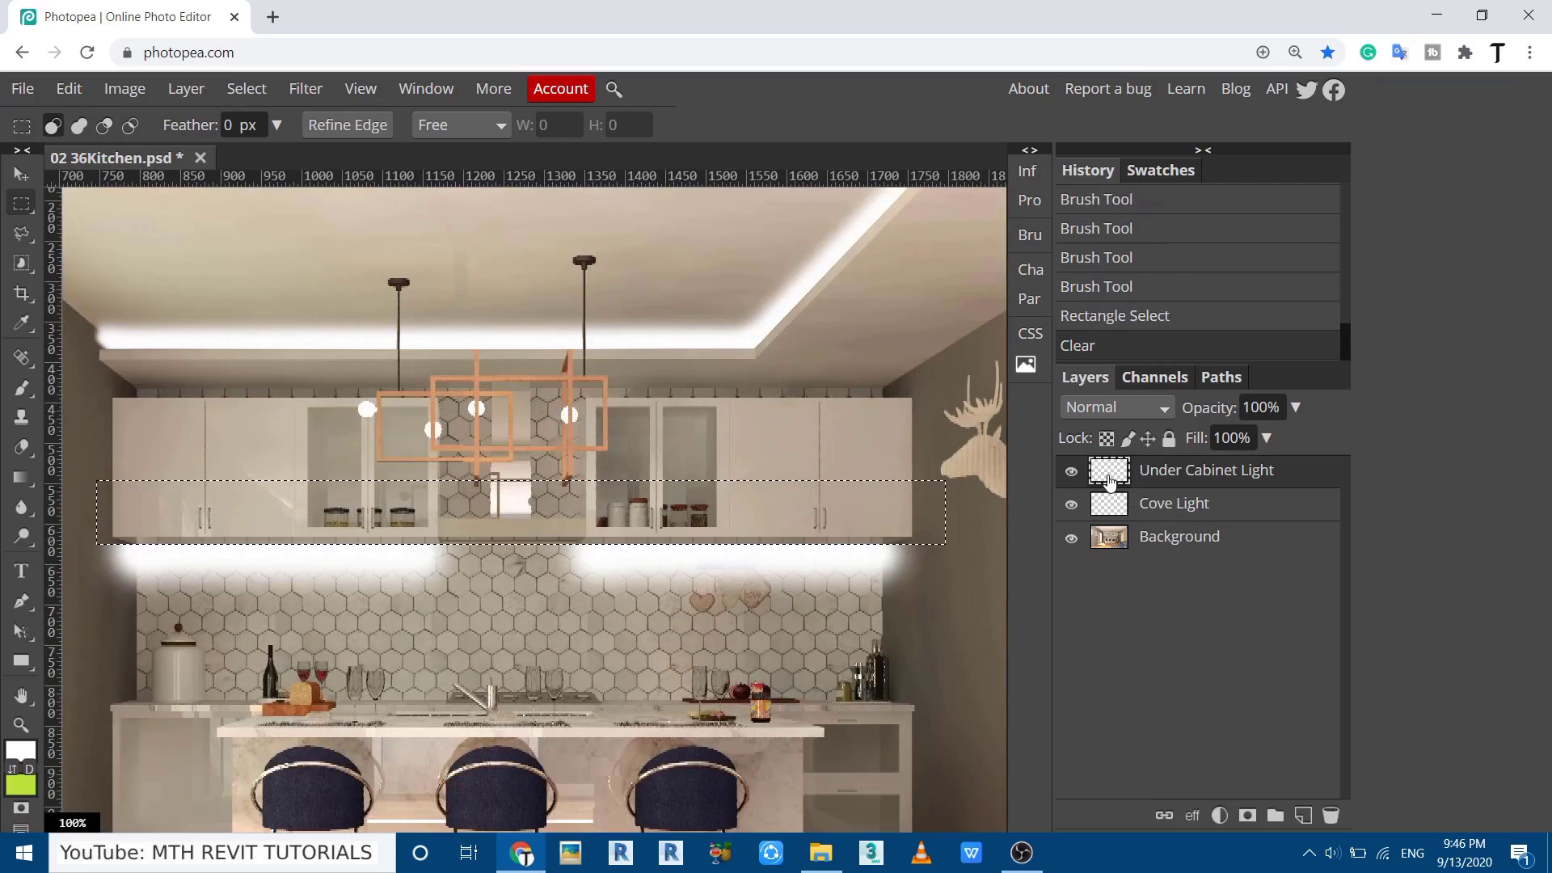
key("ctrl+d")
Erase the glow spilling onto the side wall at the left end of the under-cabinet strip with the soft 24 px eraser.
left_click_drag(246, 566, 540, 565)
scroll(485, 562, "up", 5)
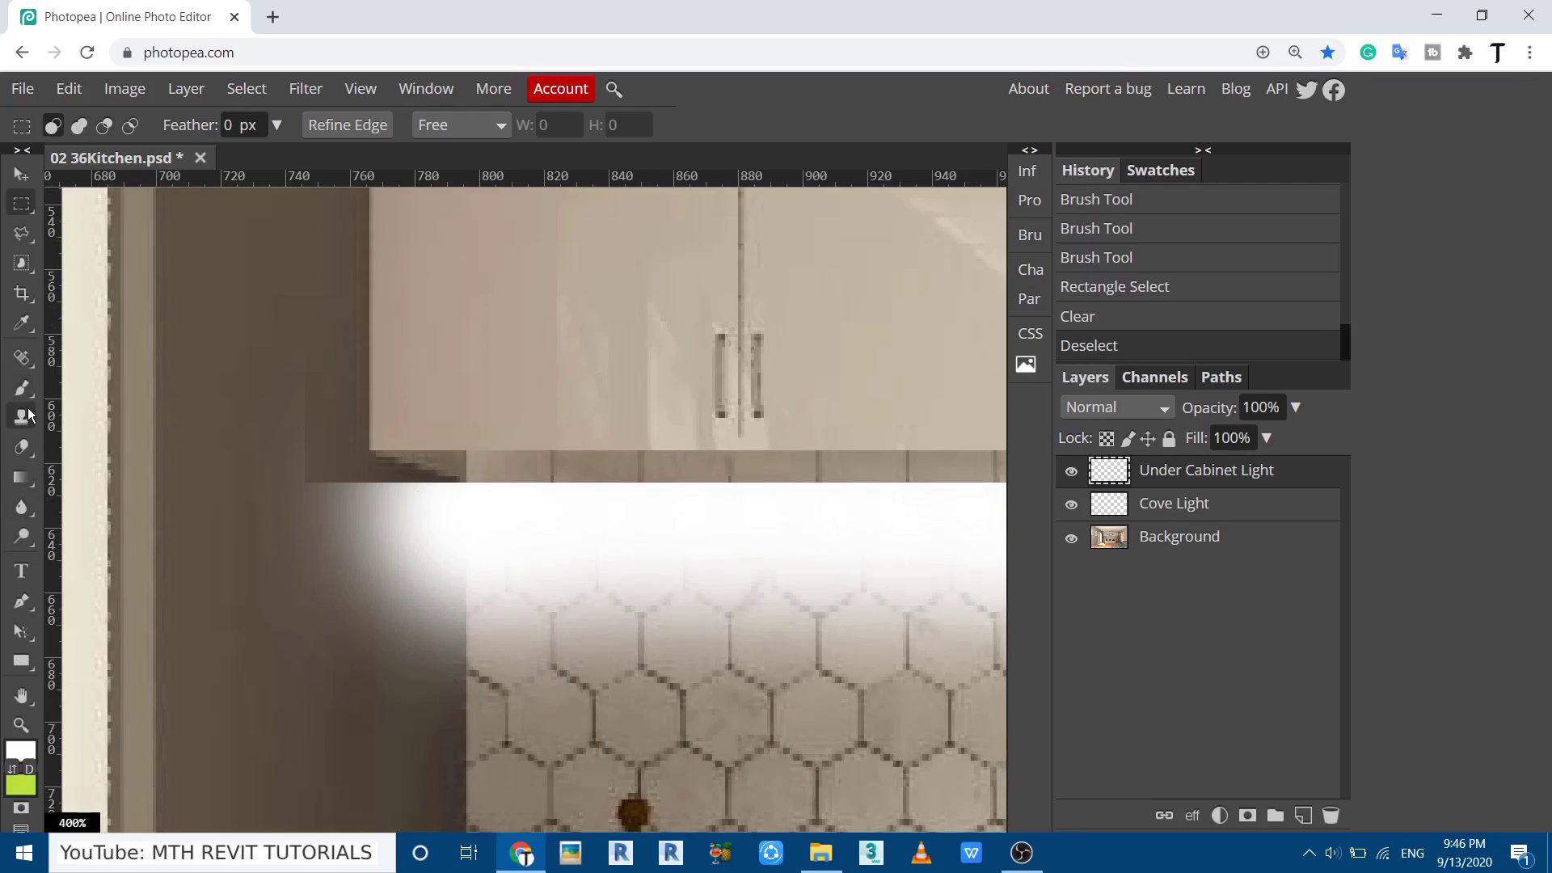
key("e")
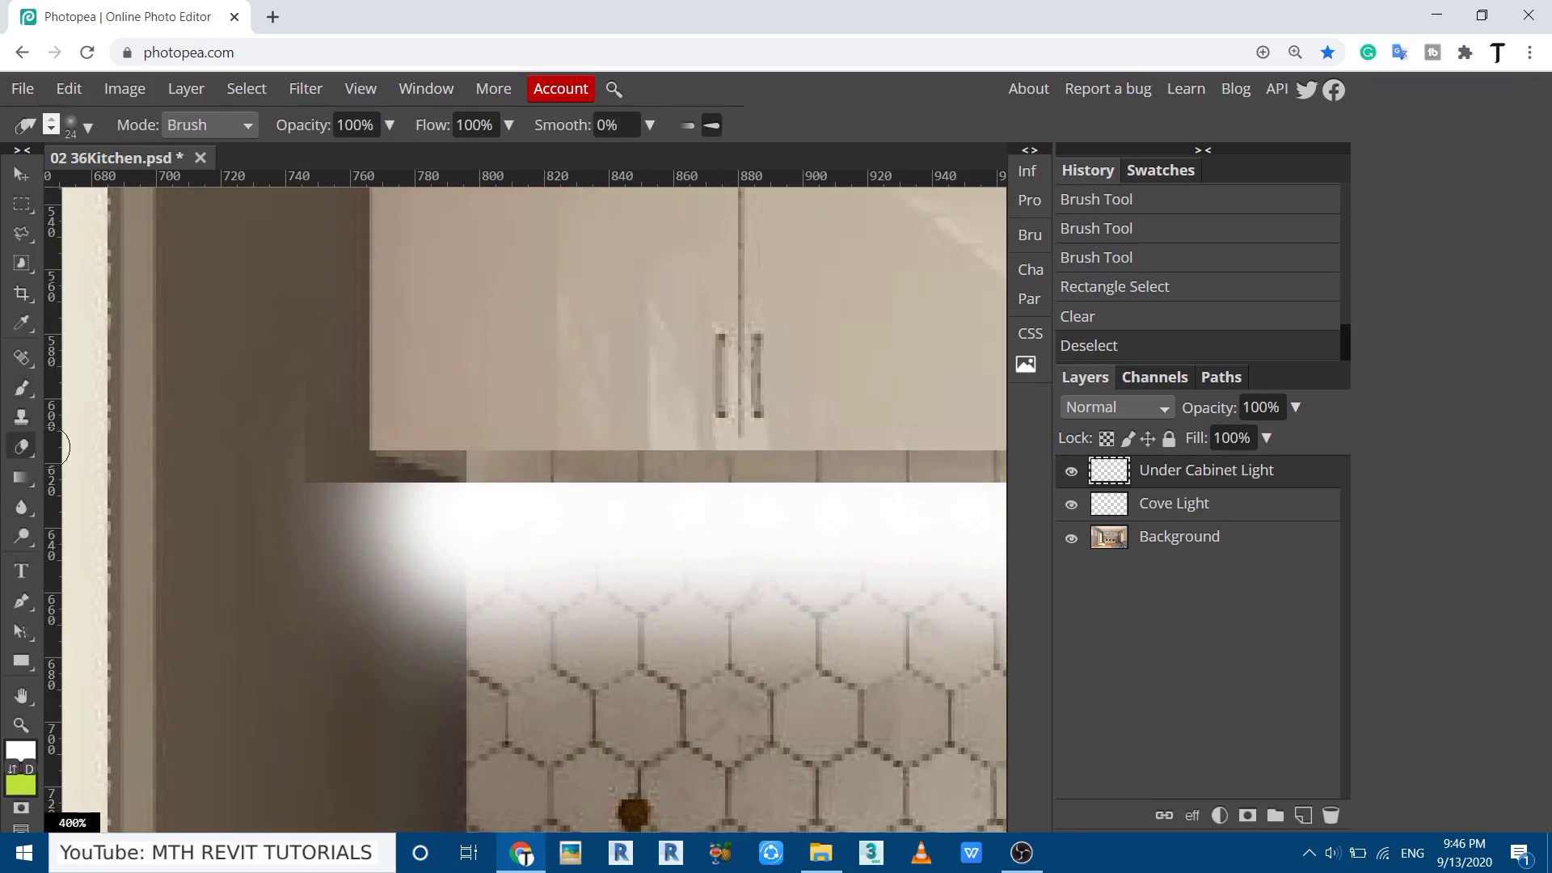
right_click(358, 407)
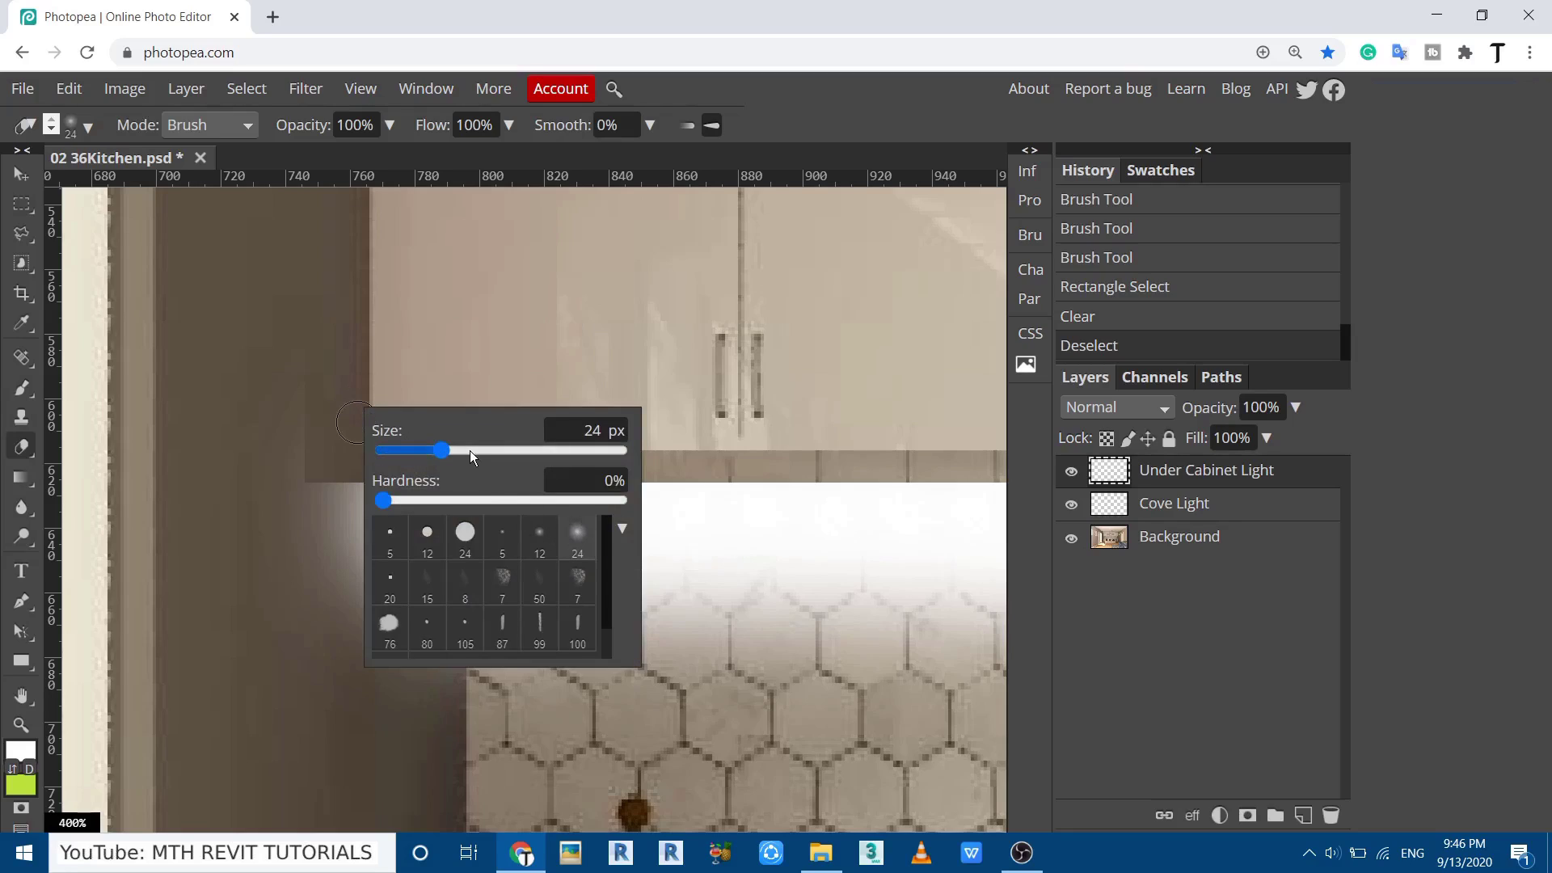
left_click(347, 437)
mouse_move(347, 565)
left_mouse_down()
mouse_move(351, 447)
mouse_move(380, 521)
left_mouse_up()
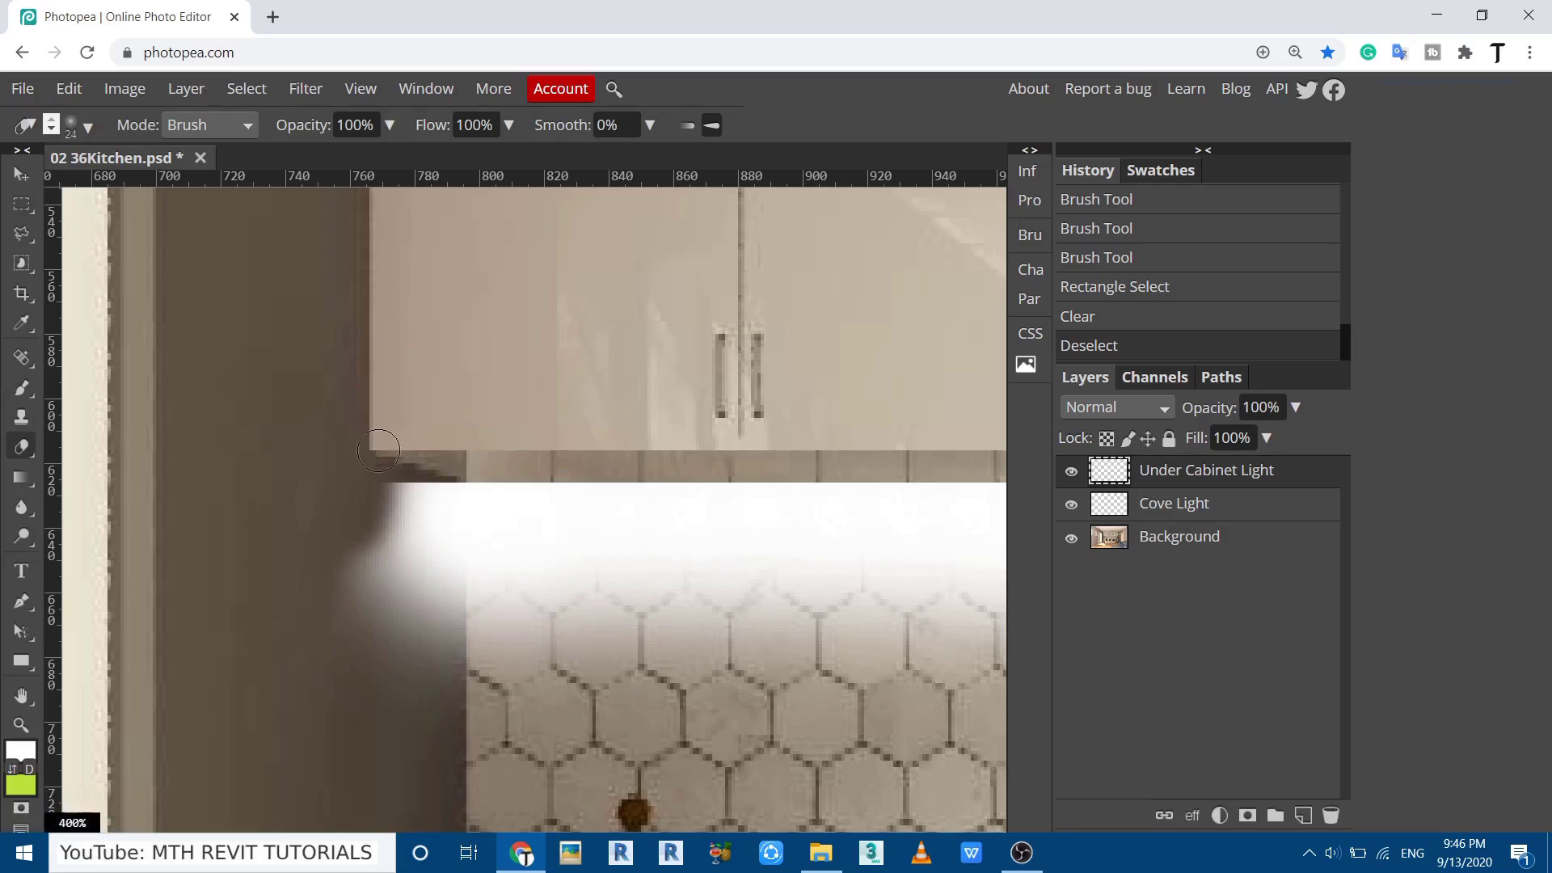
Reduce the eraser to 17 px and erase the remaining glow on the wall along the backsplash's left edge.
right_click(444, 430)
mouse_move(534, 486)
left_mouse_down()
mouse_move(566, 488)
mouse_move(525, 526)
left_mouse_up()
left_click(319, 358)
right_click(423, 396)
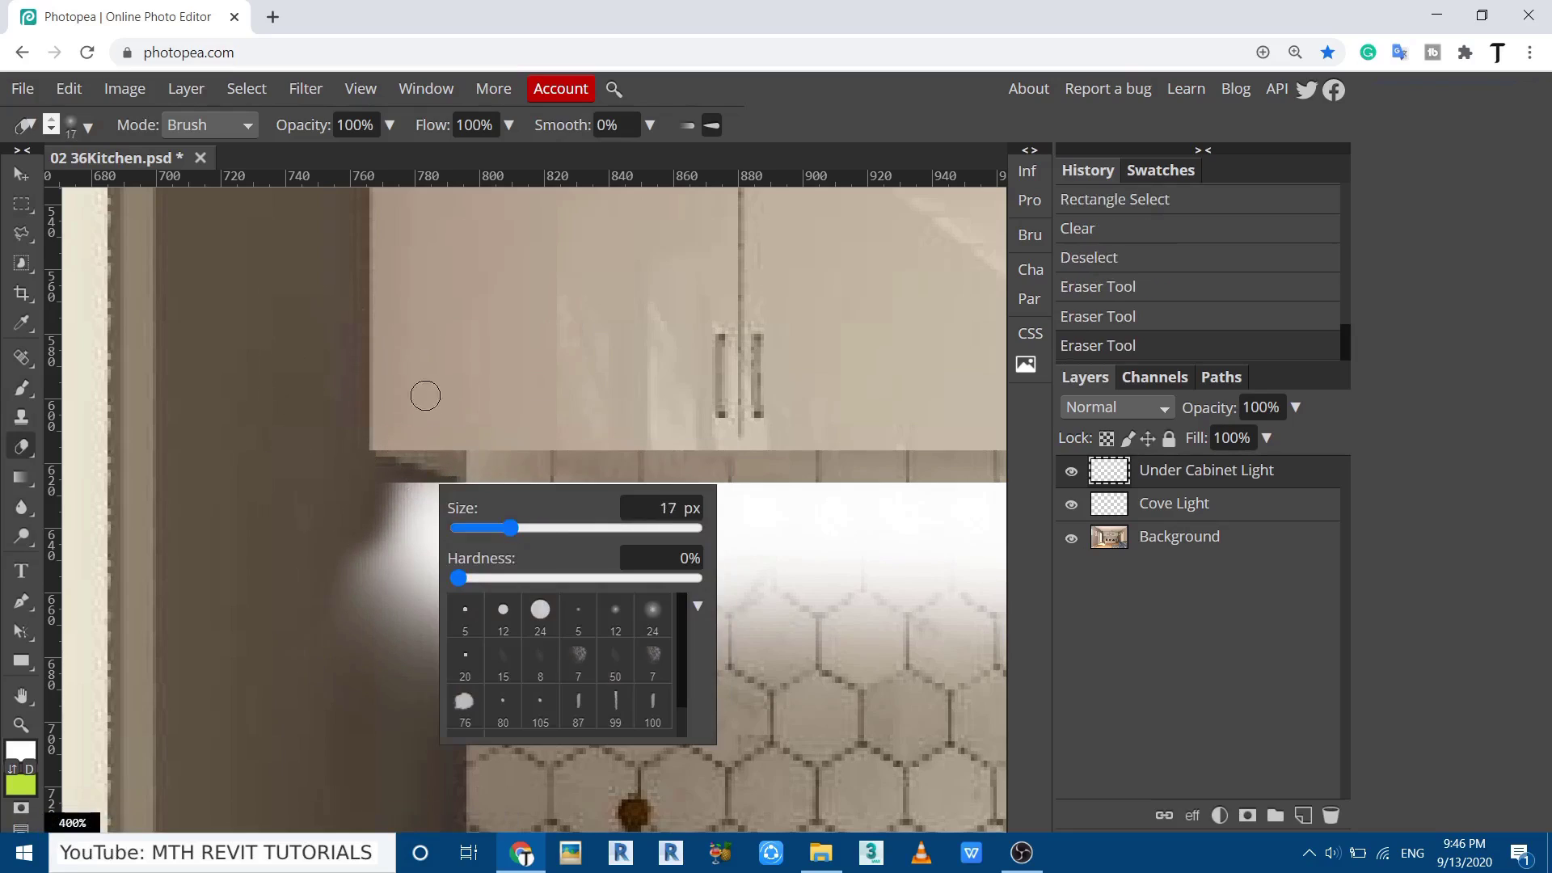
left_click(422, 395)
mouse_move(452, 695)
left_mouse_down()
mouse_move(420, 409)
mouse_move(324, 589)
left_mouse_up()
Erase the glow spilling past the backsplash onto the wall at the right end of the under-cabinet strip.
scroll(323, 589, "down", 5)
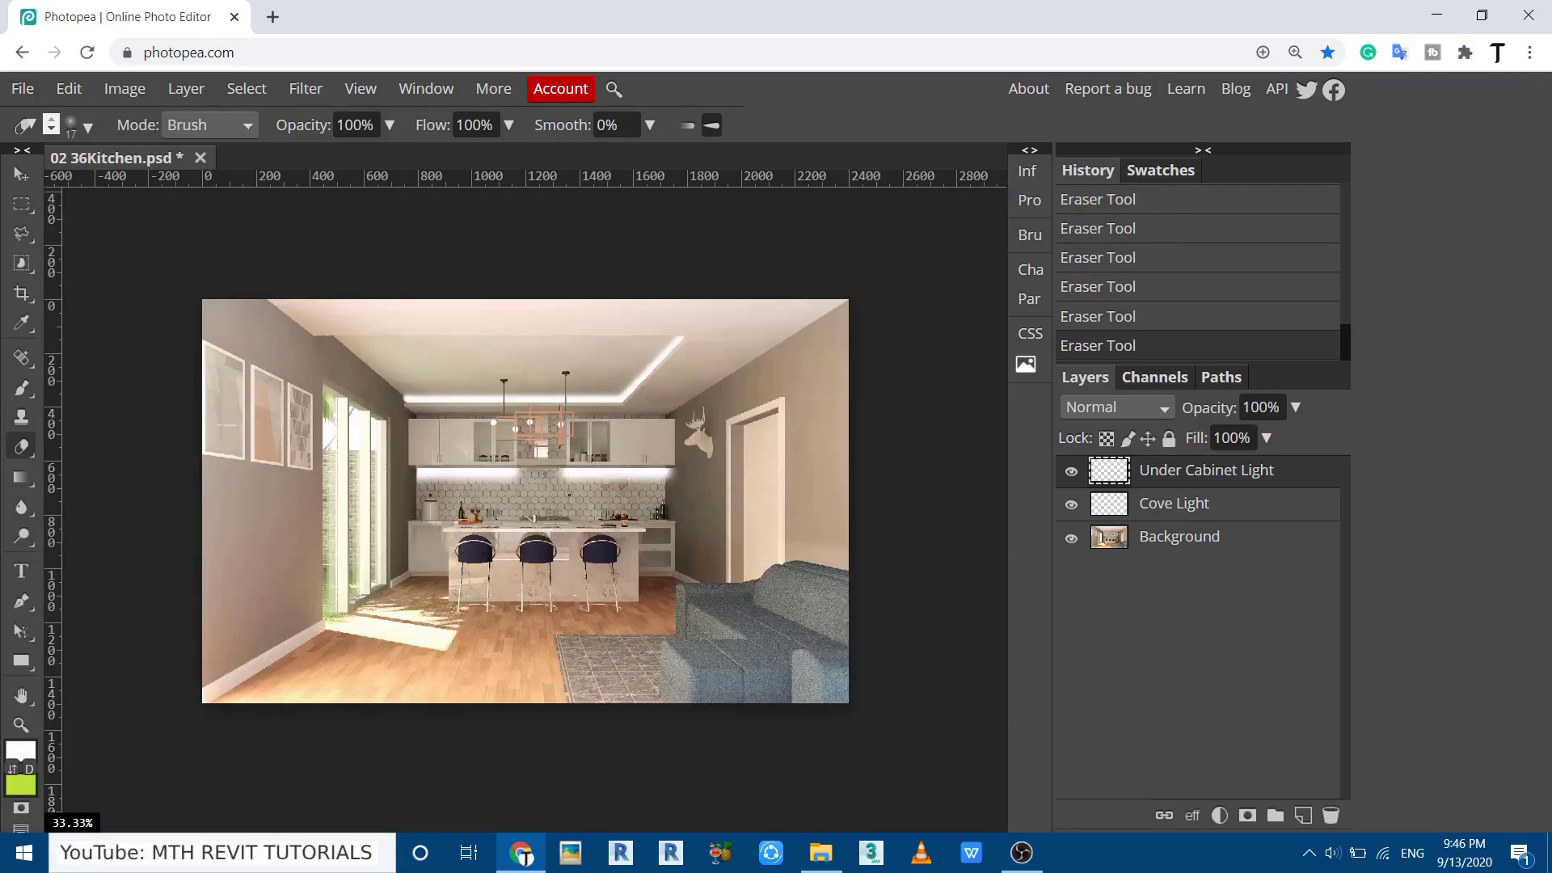
scroll(579, 504, "up", 5)
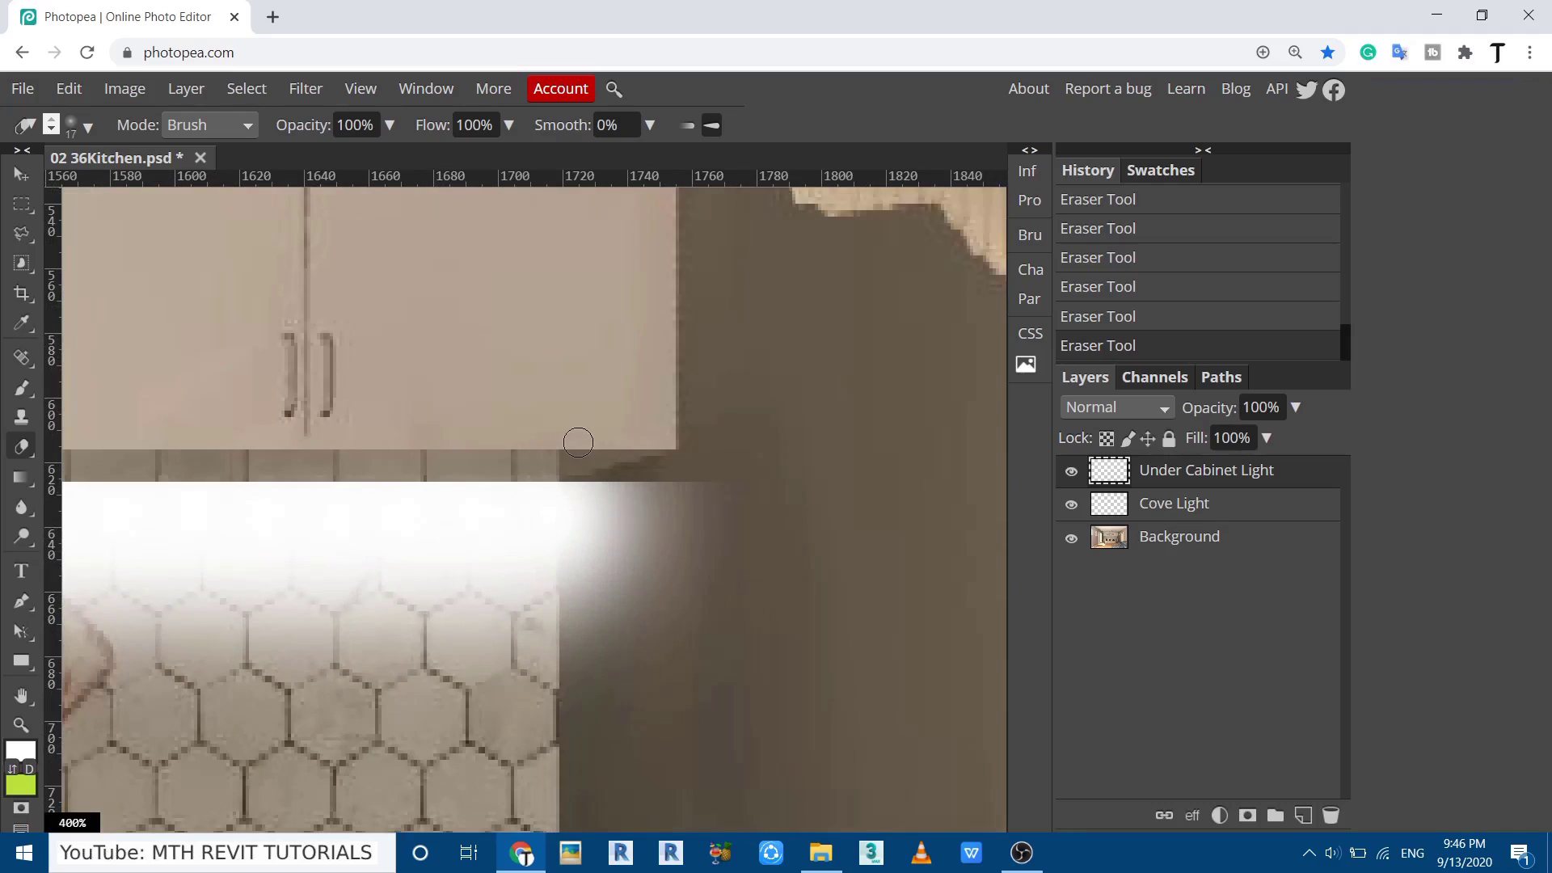
mouse_move(580, 708)
left_mouse_down()
mouse_move(611, 570)
mouse_move(703, 619)
mouse_move(587, 582)
mouse_move(557, 497)
left_mouse_up()
scroll(483, 597, "down", 3)
scroll(483, 597, "up", 2)
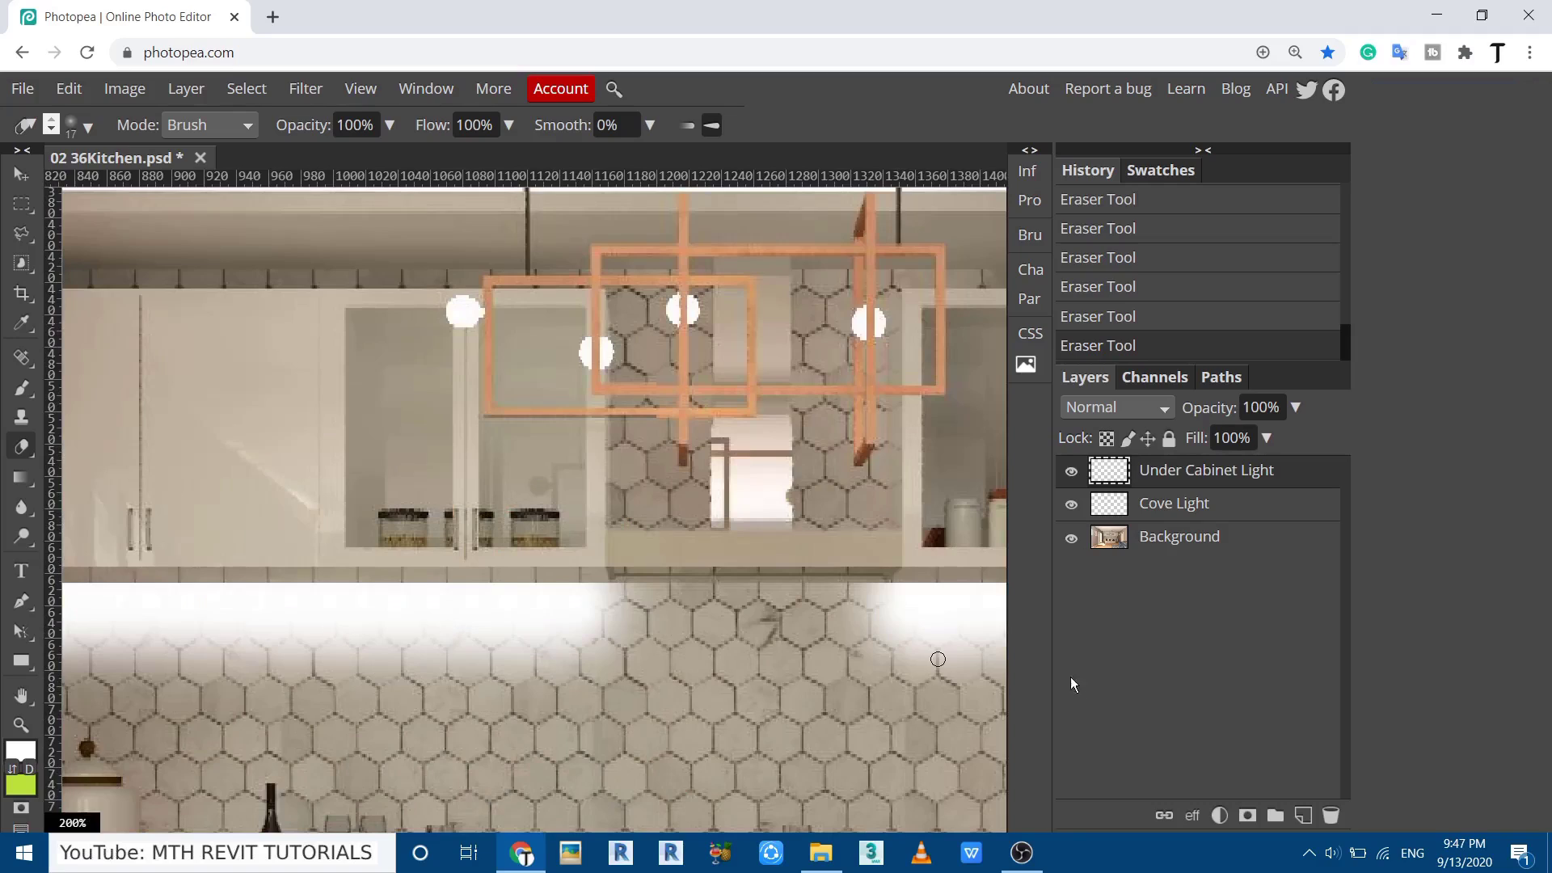
Lower the Under Cabinet Light layer's opacity to 80%.
scroll(267, 558, "down", 2)
scroll(590, 603, "up", 2)
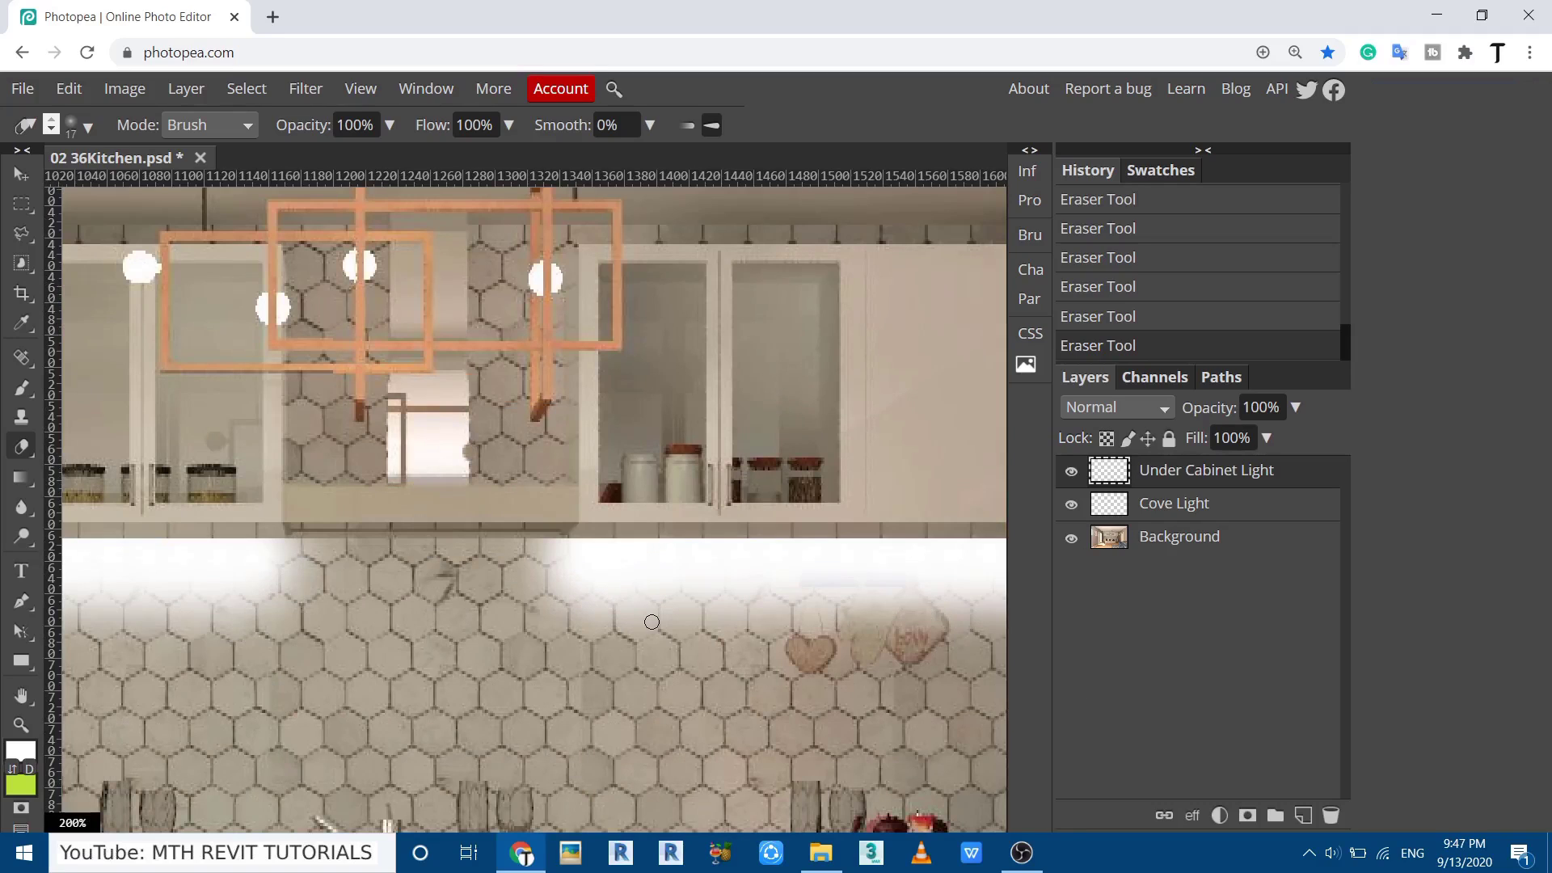
left_click(1295, 407)
left_click_drag(1297, 439, 1272, 475)
scroll(513, 595, "down", 3)
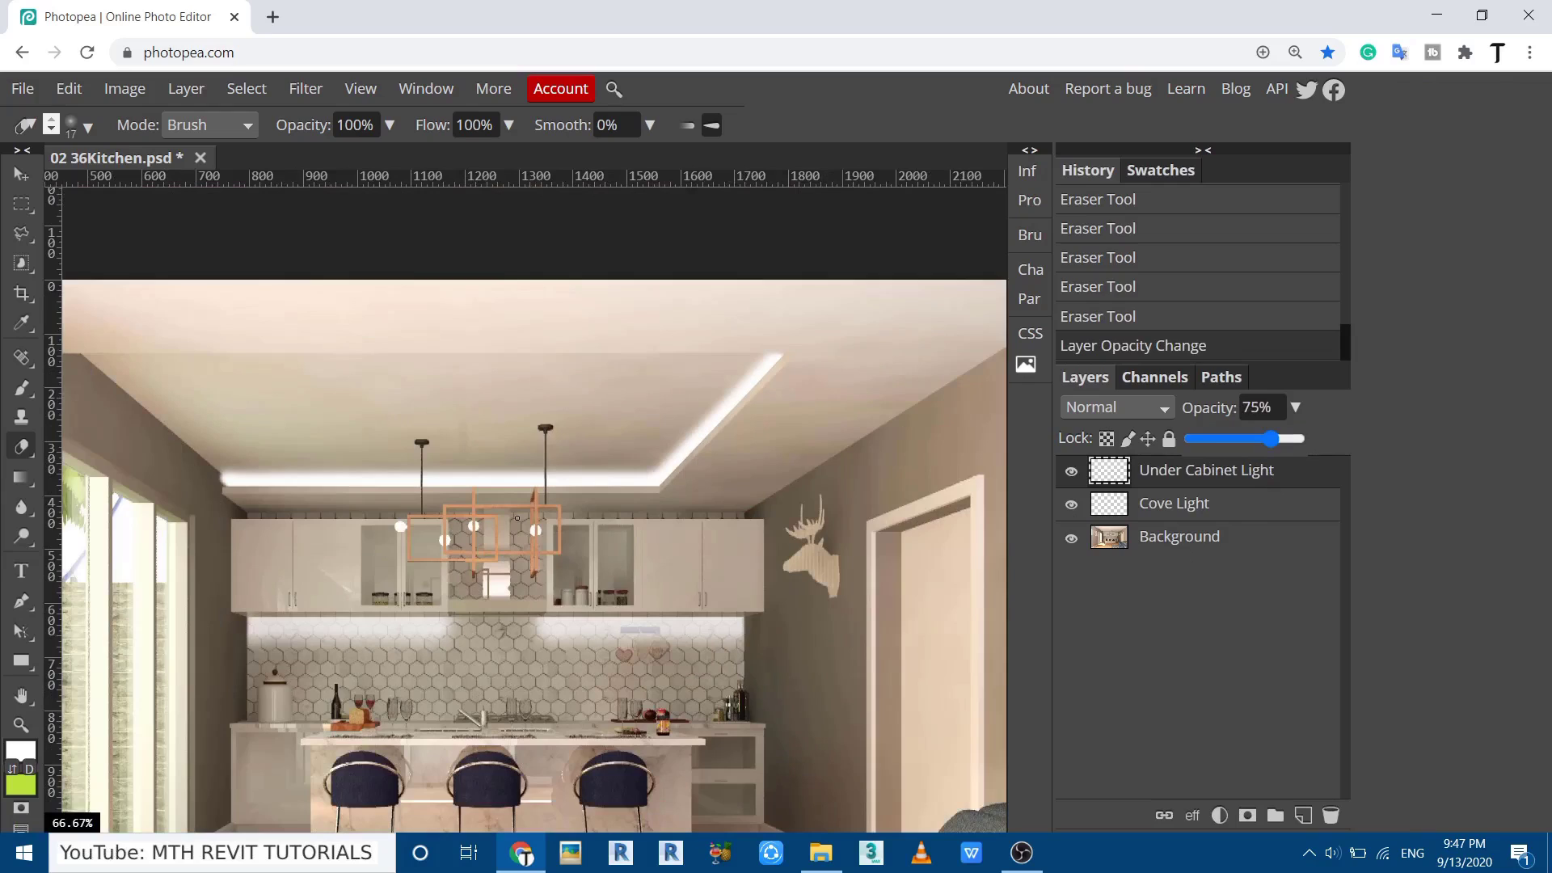
scroll(521, 525, "down", 1)
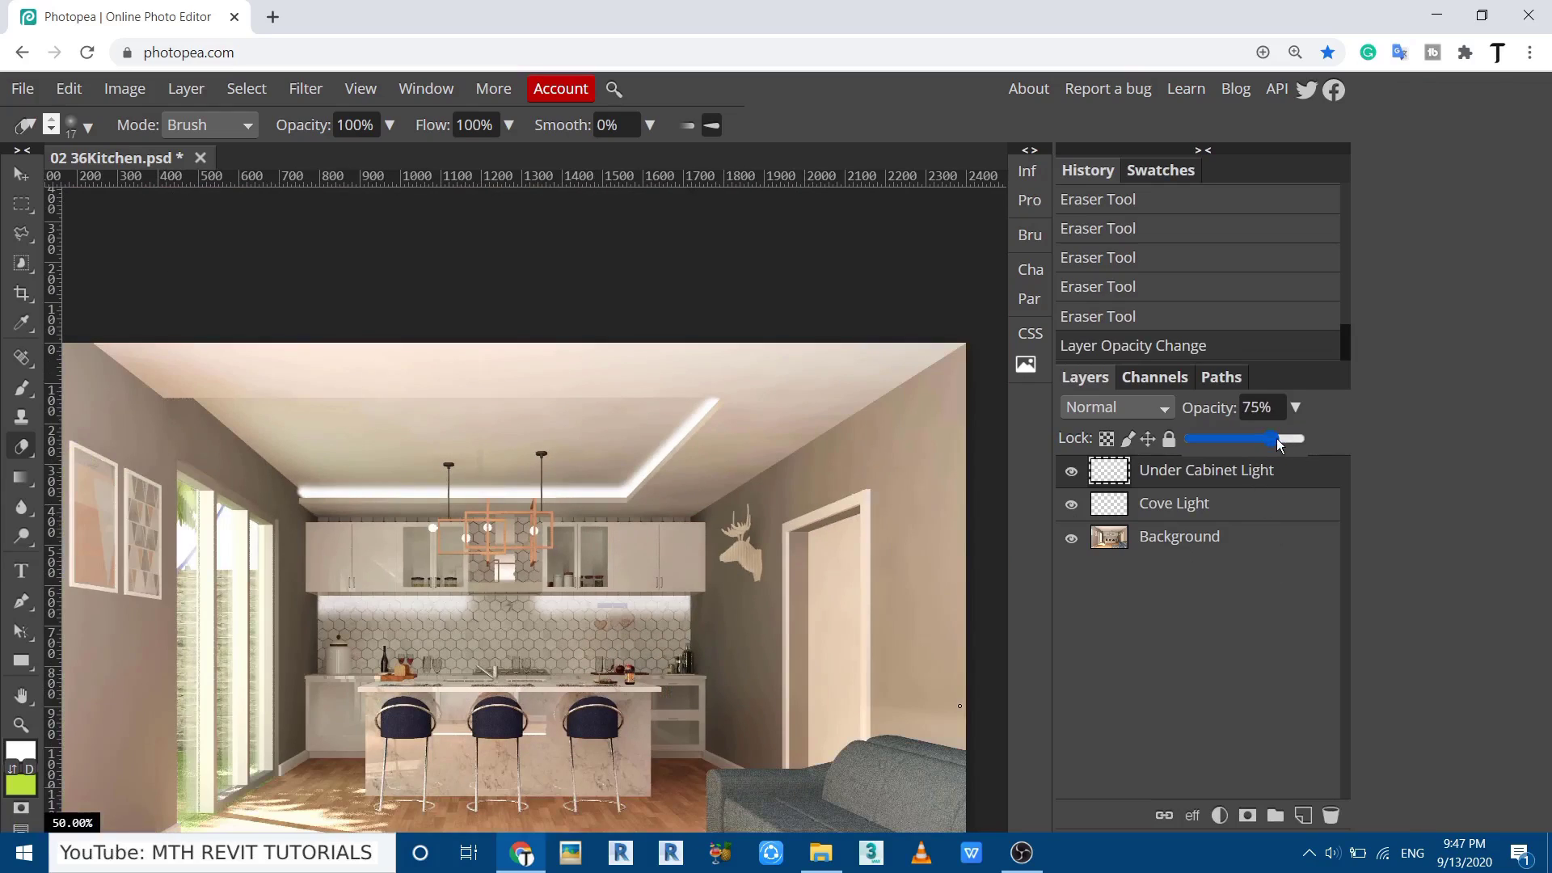
left_click_drag(1277, 443, 1280, 443)
left_click_drag(485, 445, 530, 372)
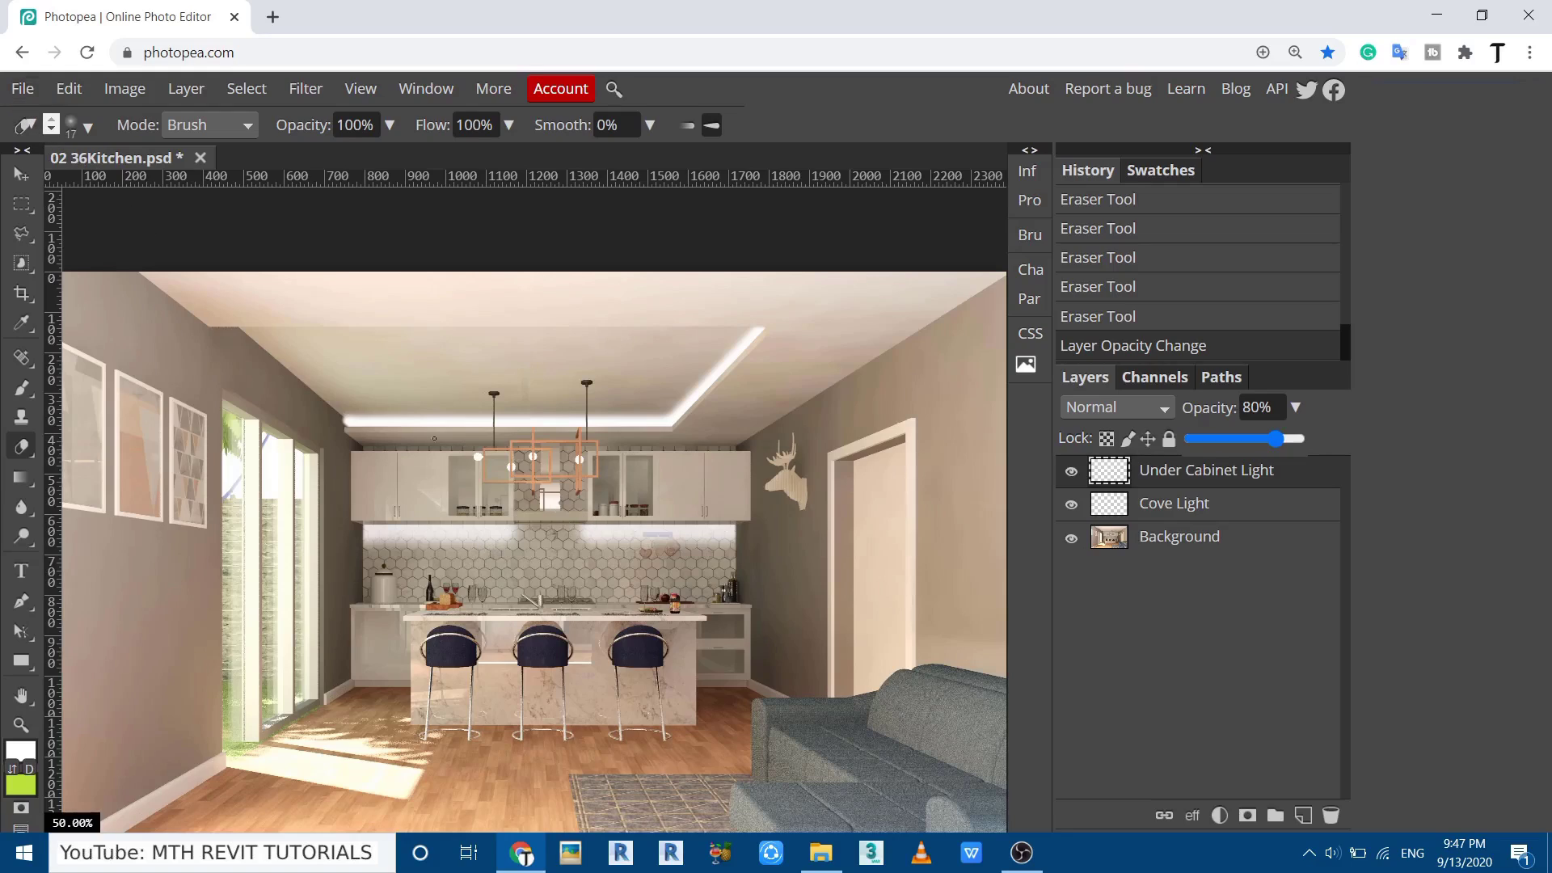
Export the finished kitchen image as a JPG and save the file.
left_click(22, 89)
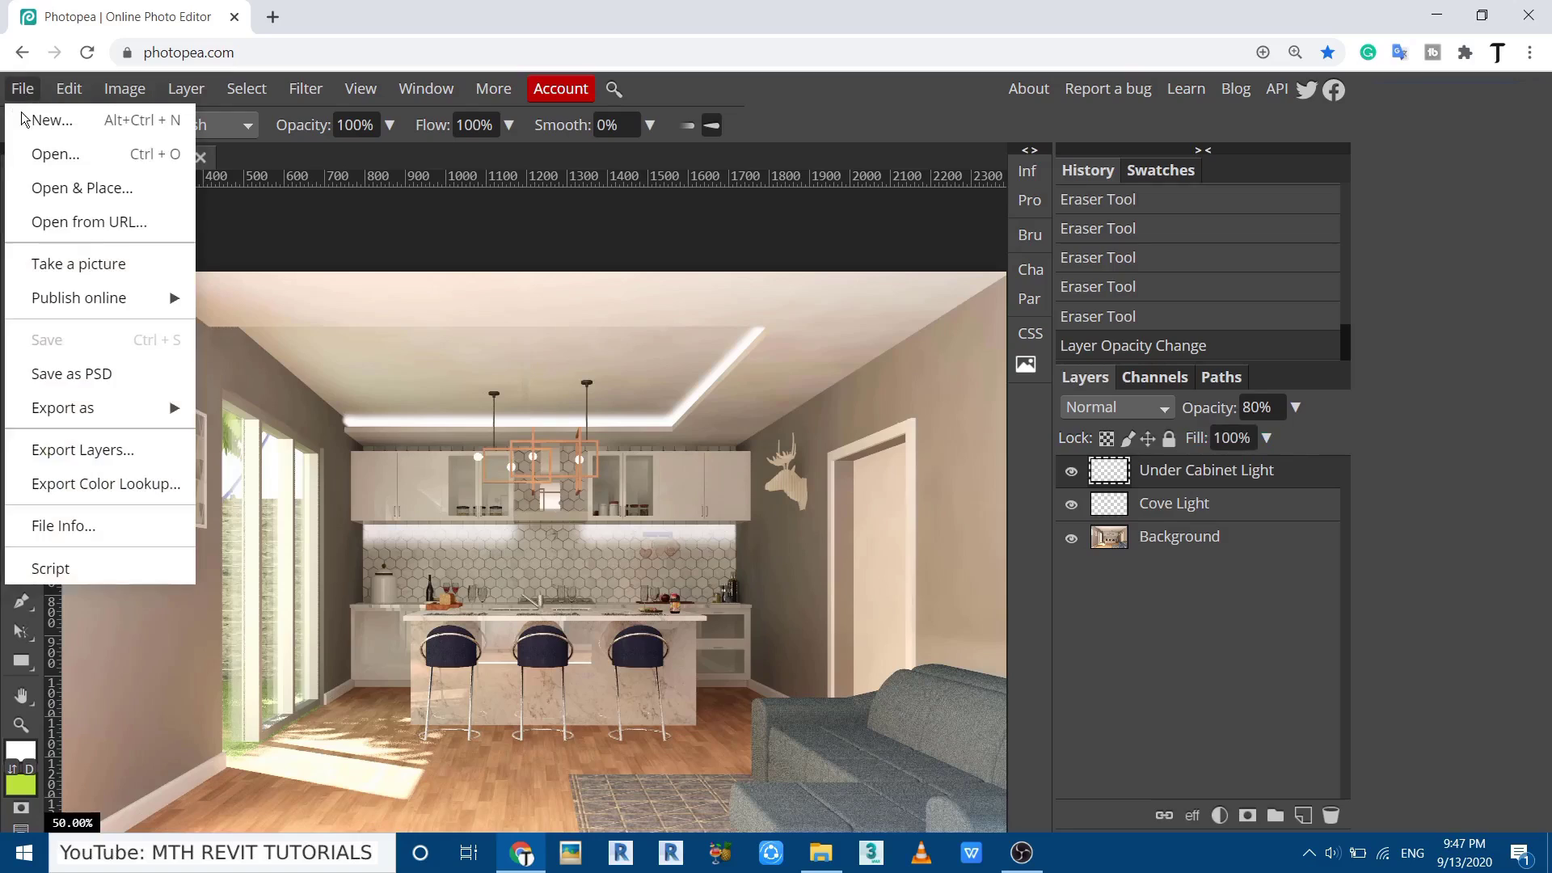
mouse_move(68, 409)
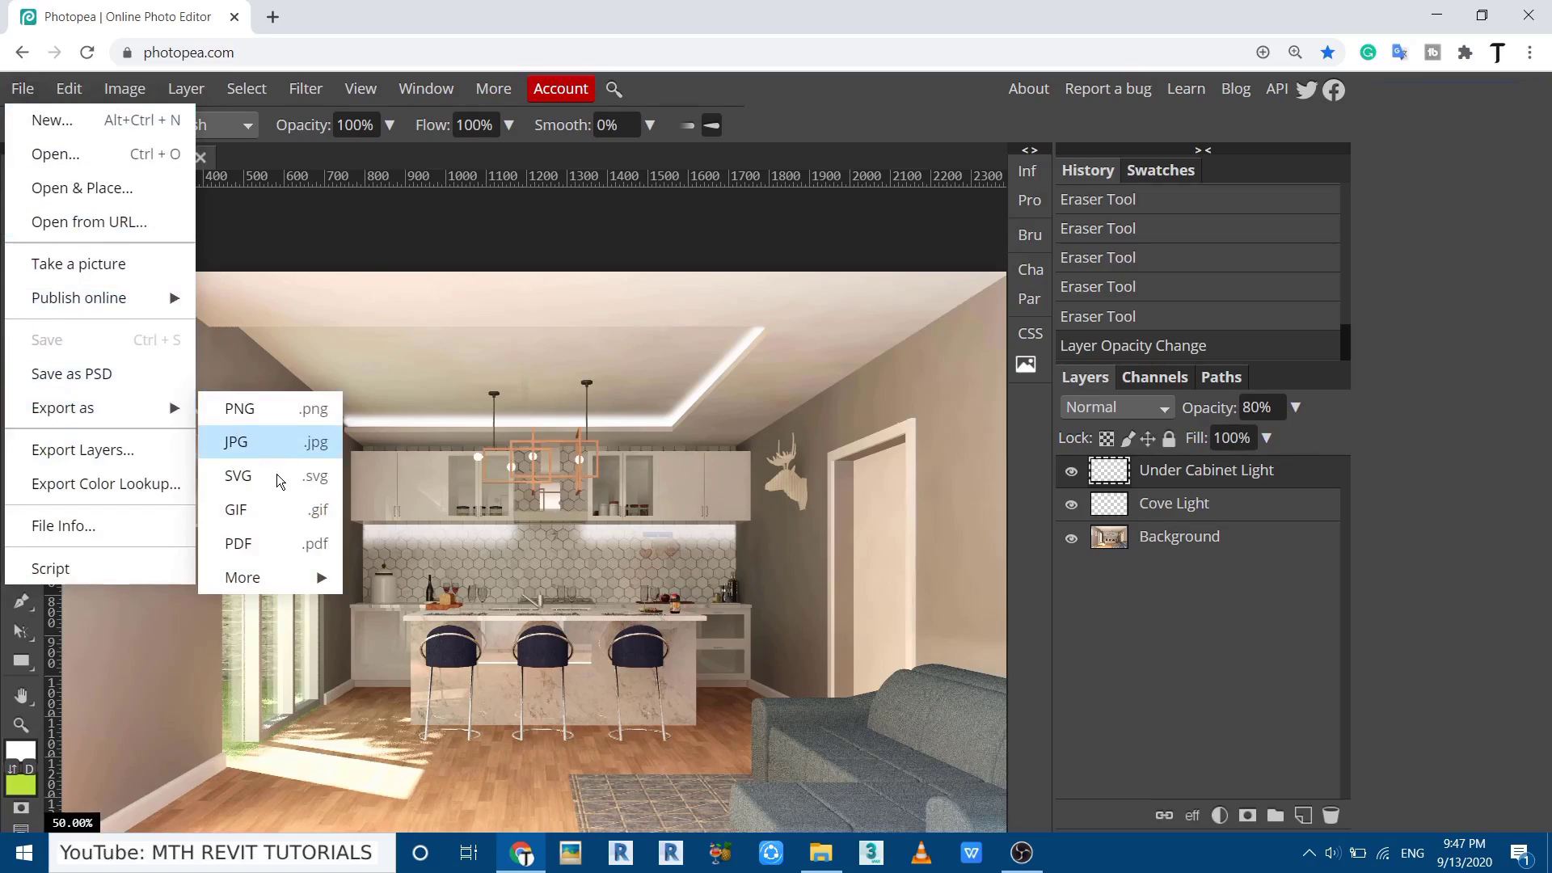
left_click(244, 450)
left_click(870, 406)
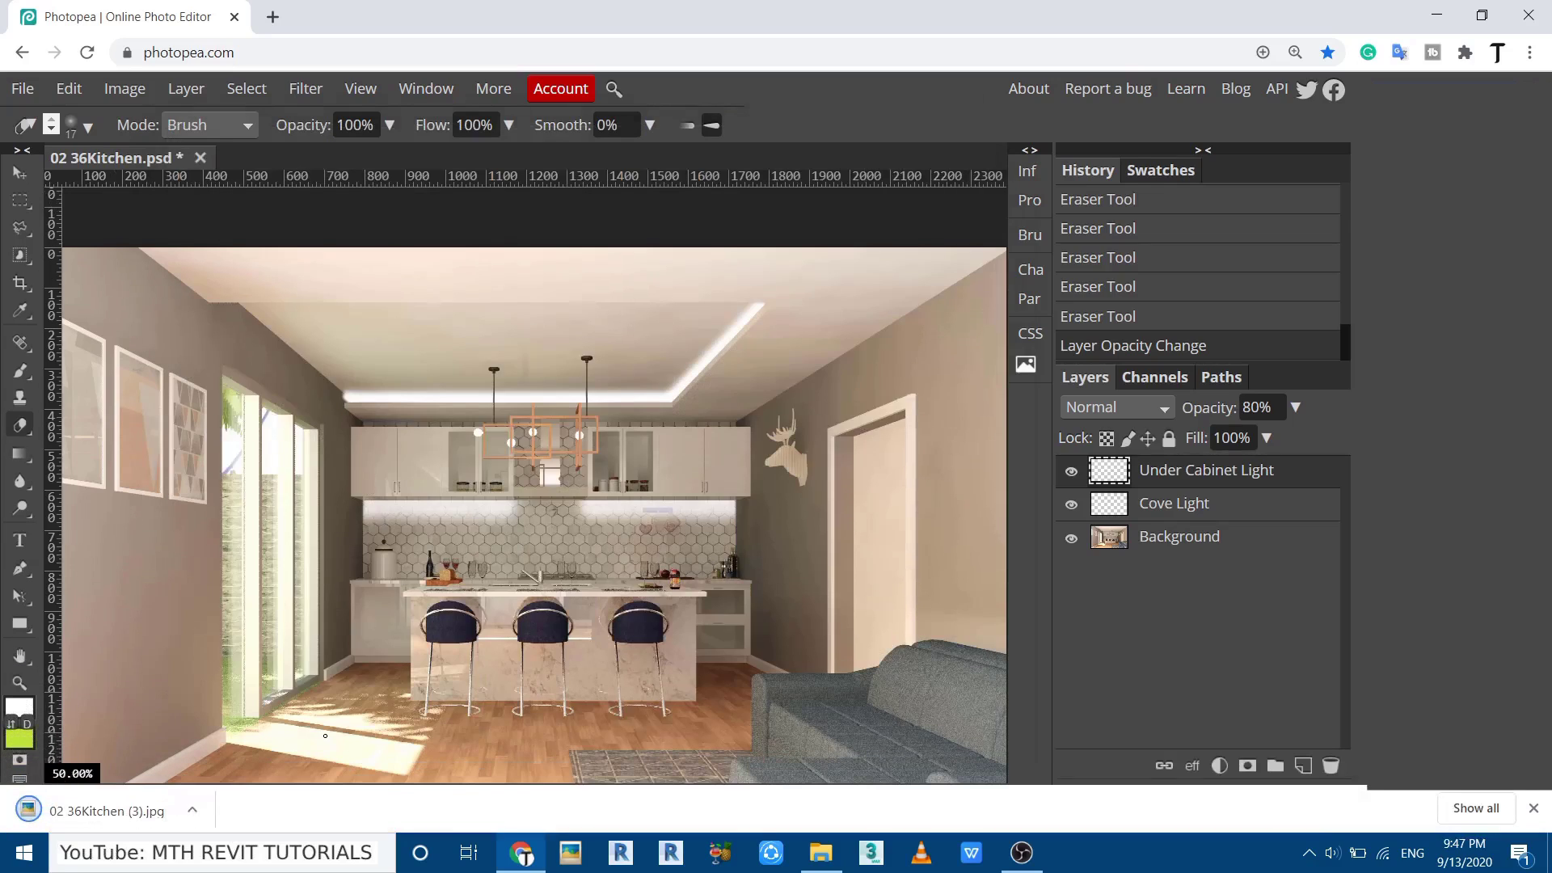
Open the exported 02 36Kitchen (3).jpg, and open Kitchen Rendering 300 DPI.jpg from the Renderings folder in Photos.
left_click(142, 812)
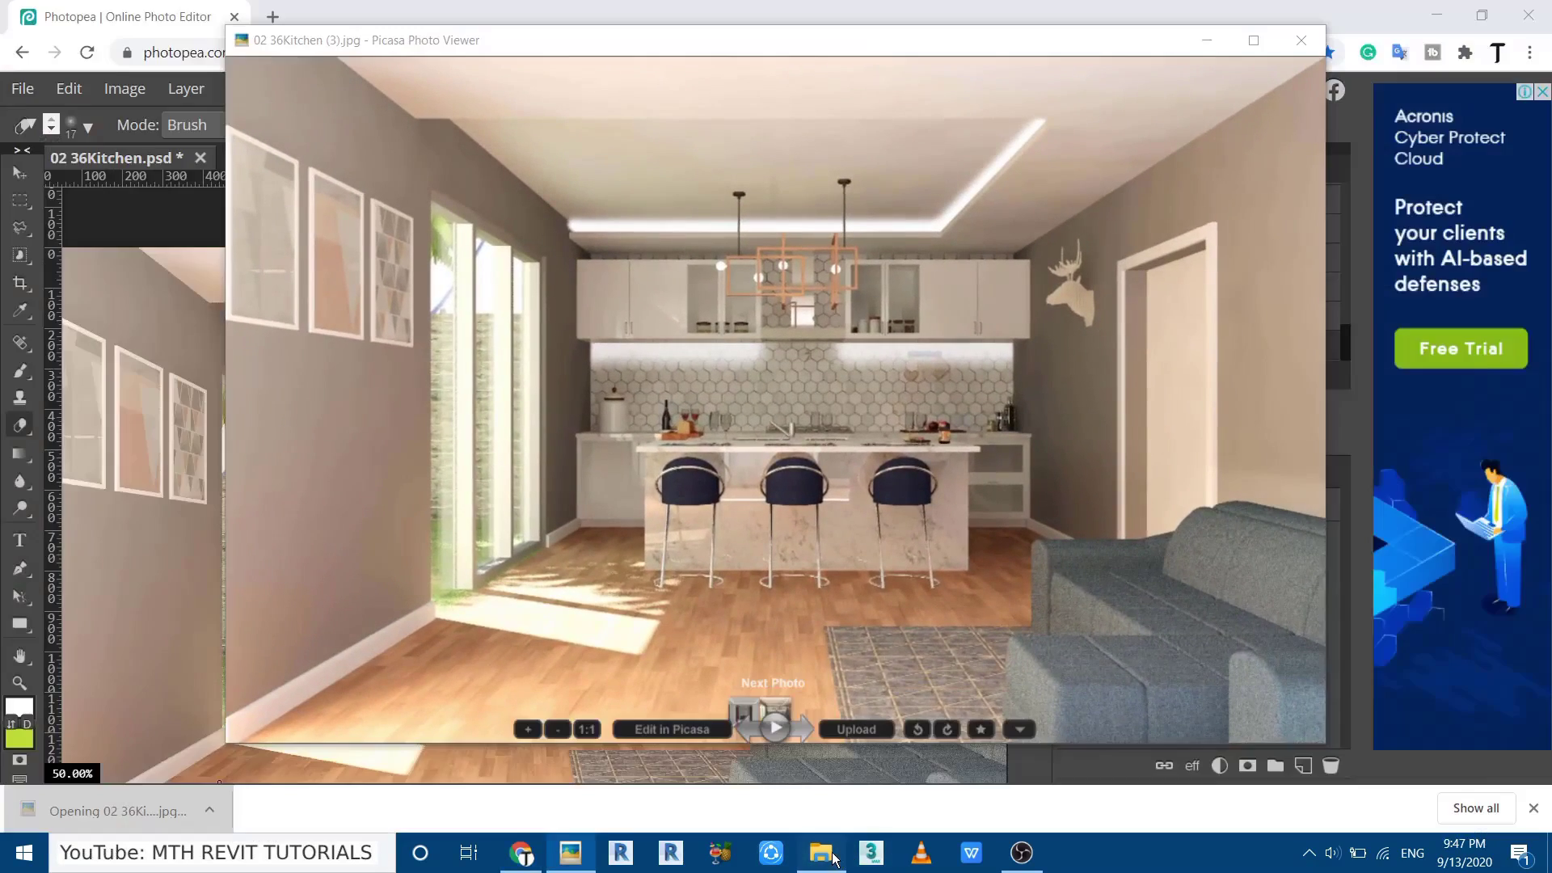
left_click(821, 853)
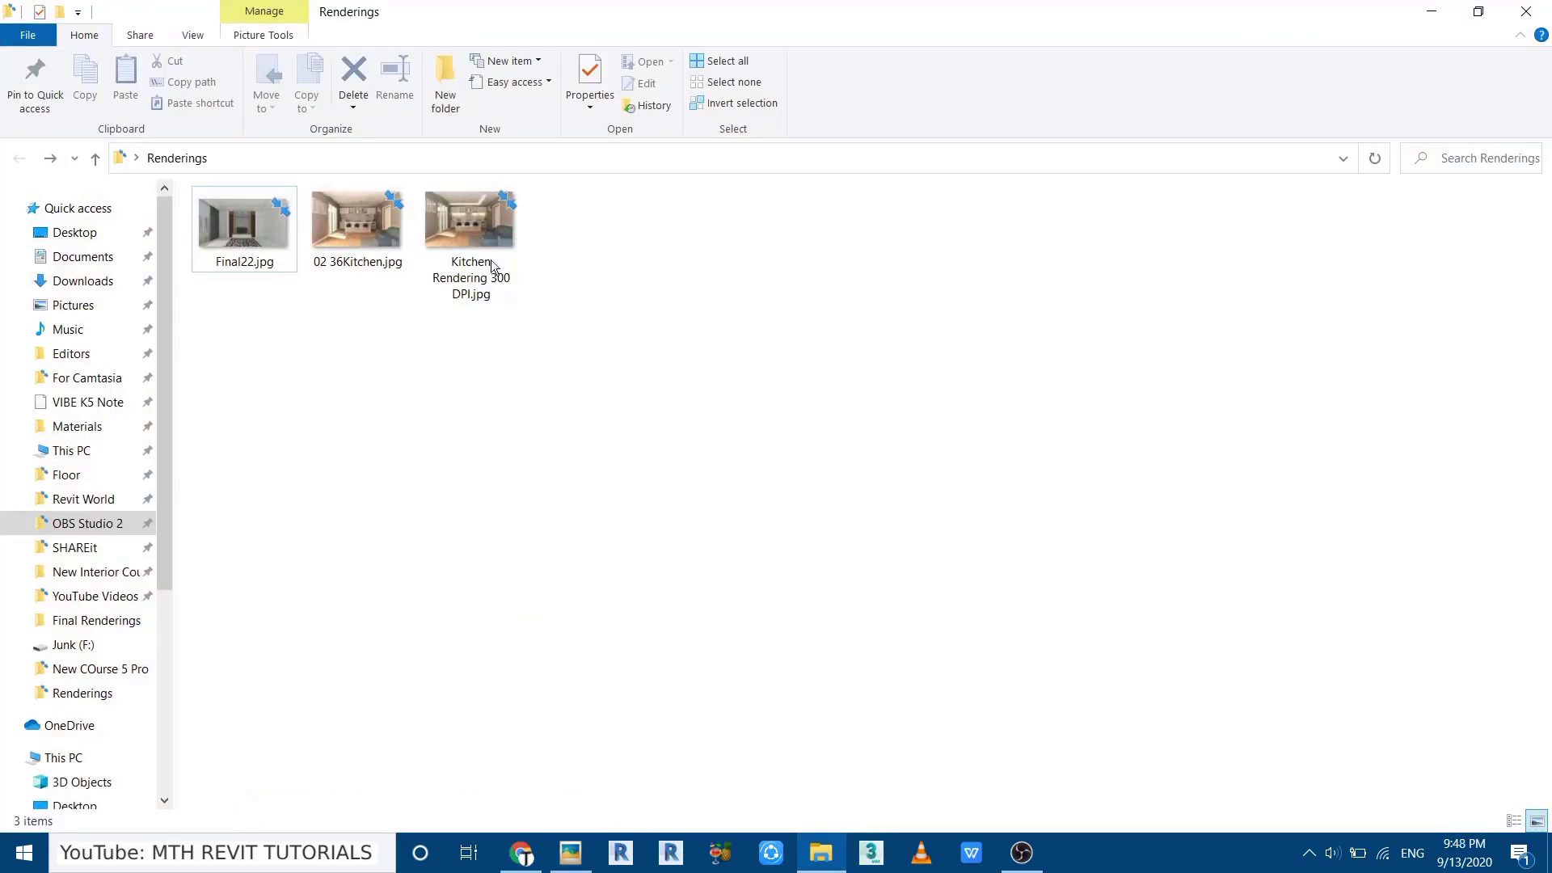
right_click(467, 228)
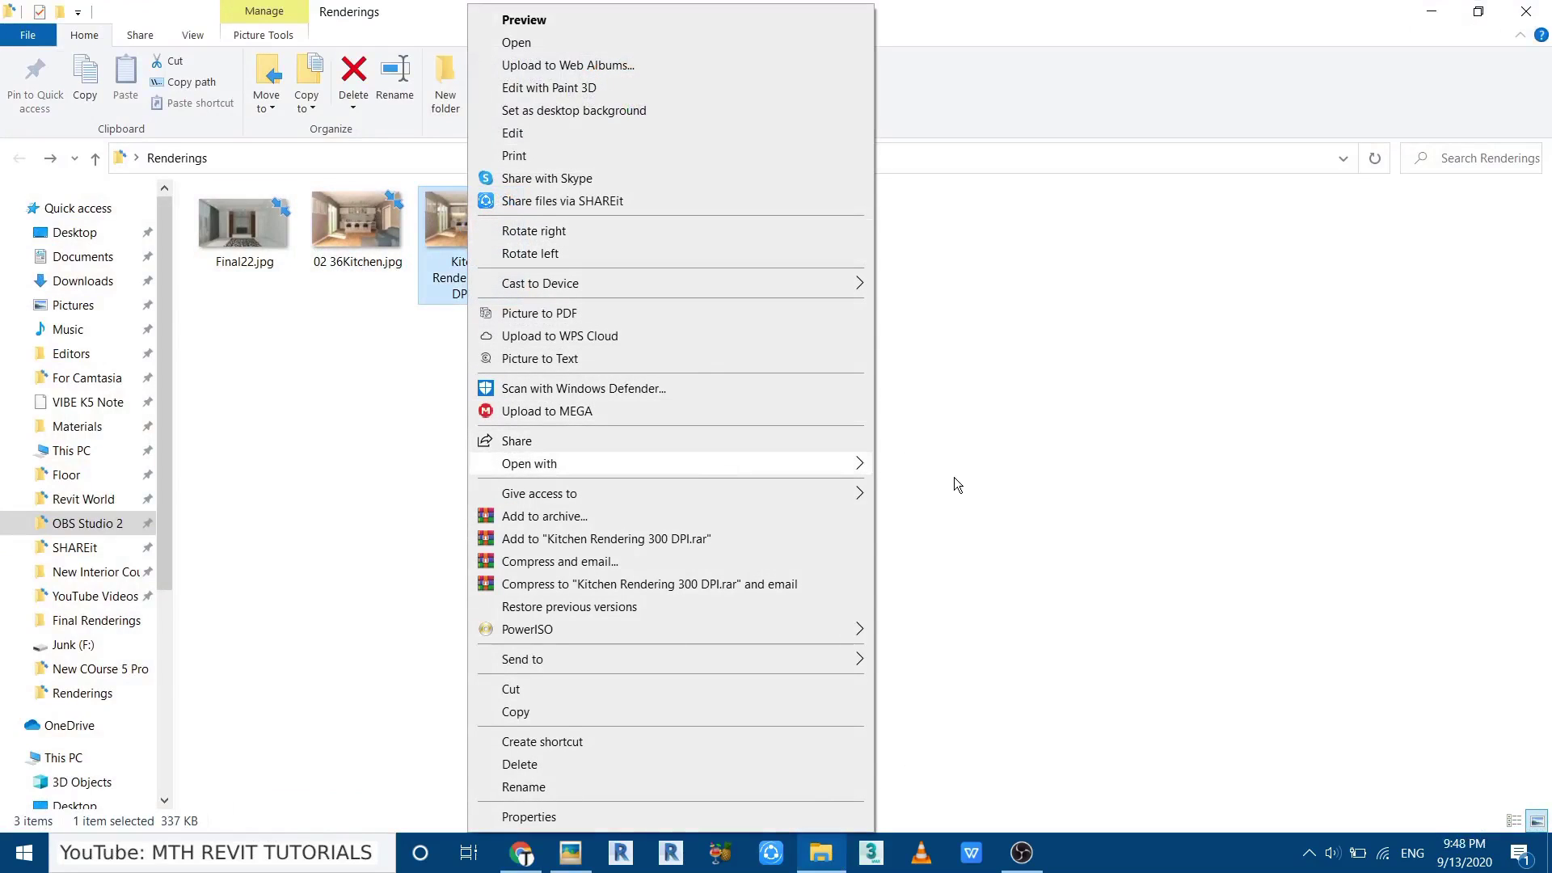
mouse_move(849, 463)
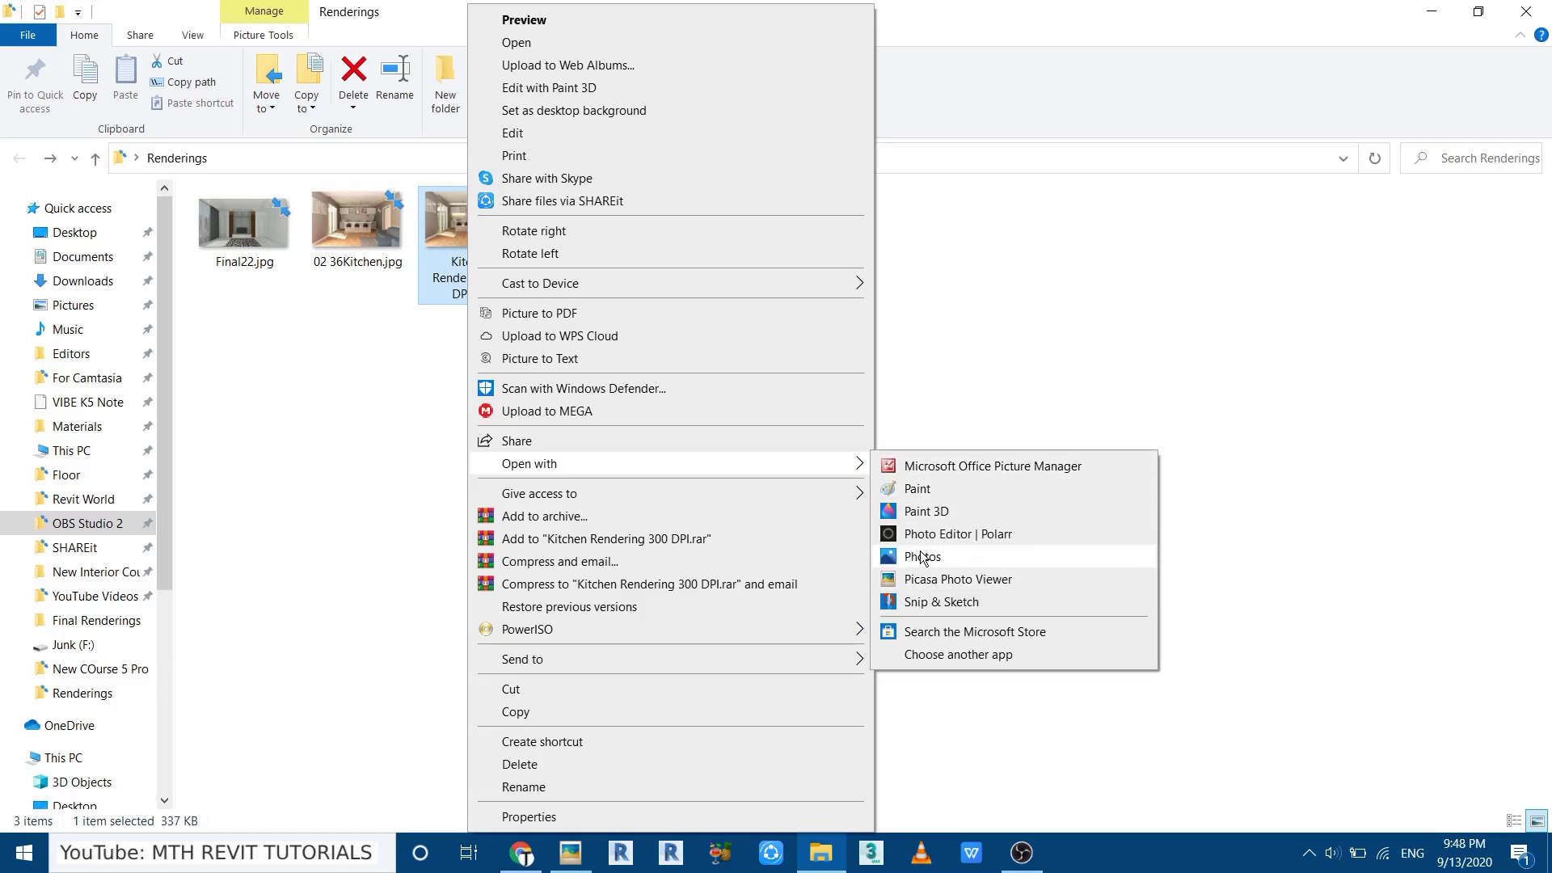
left_click(920, 558)
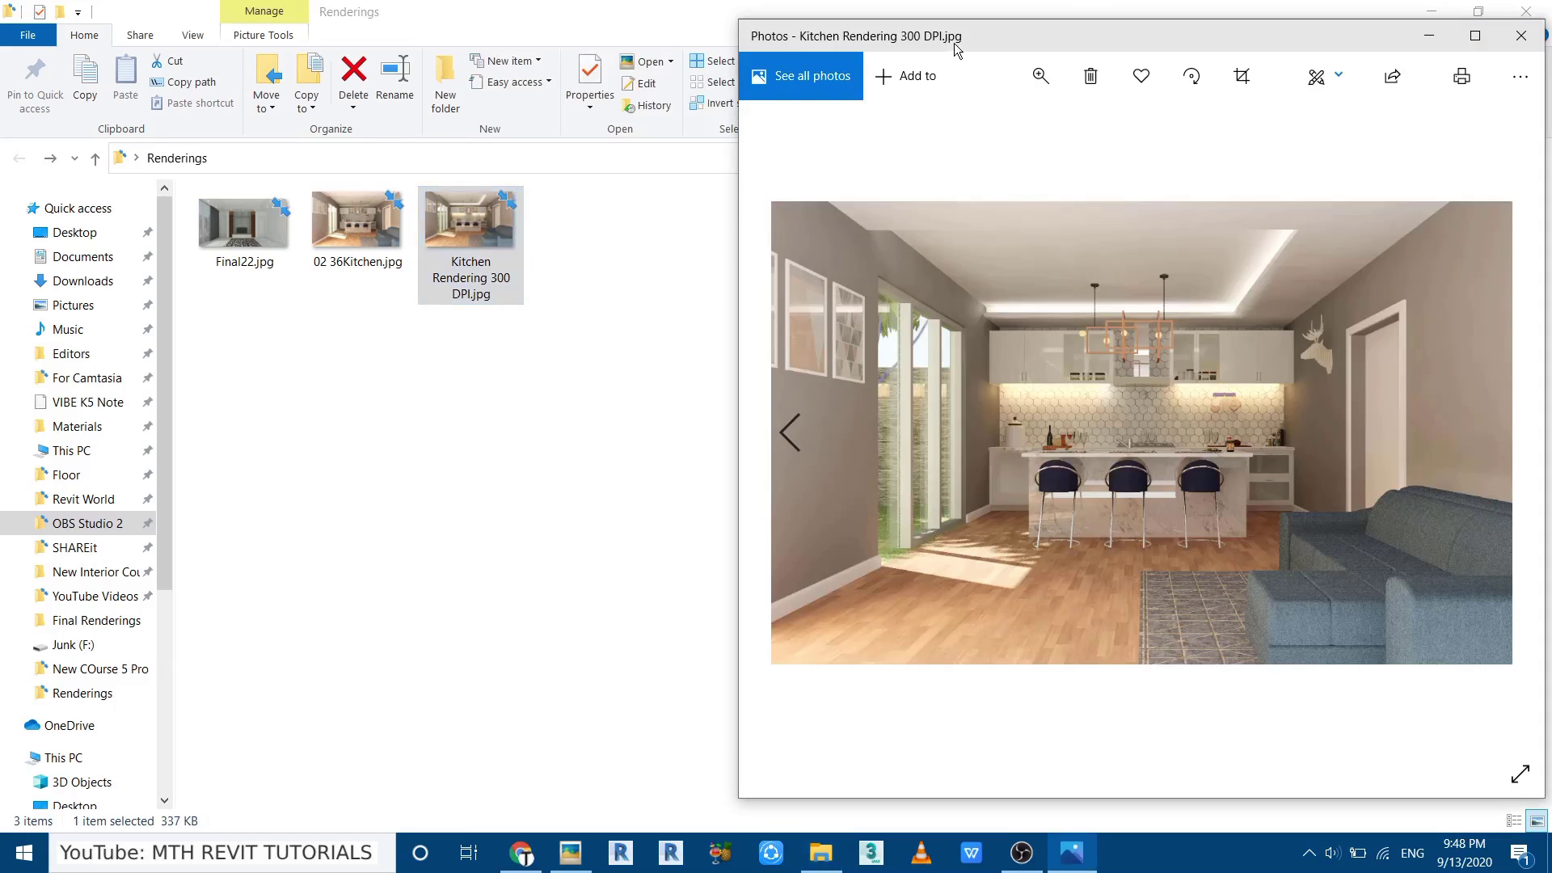
Place the exported kitchen image beside Kitchen Rendering 300 DPI.jpg and compare the cove and under-cabinet lighting up close.
left_click(1043, 74)
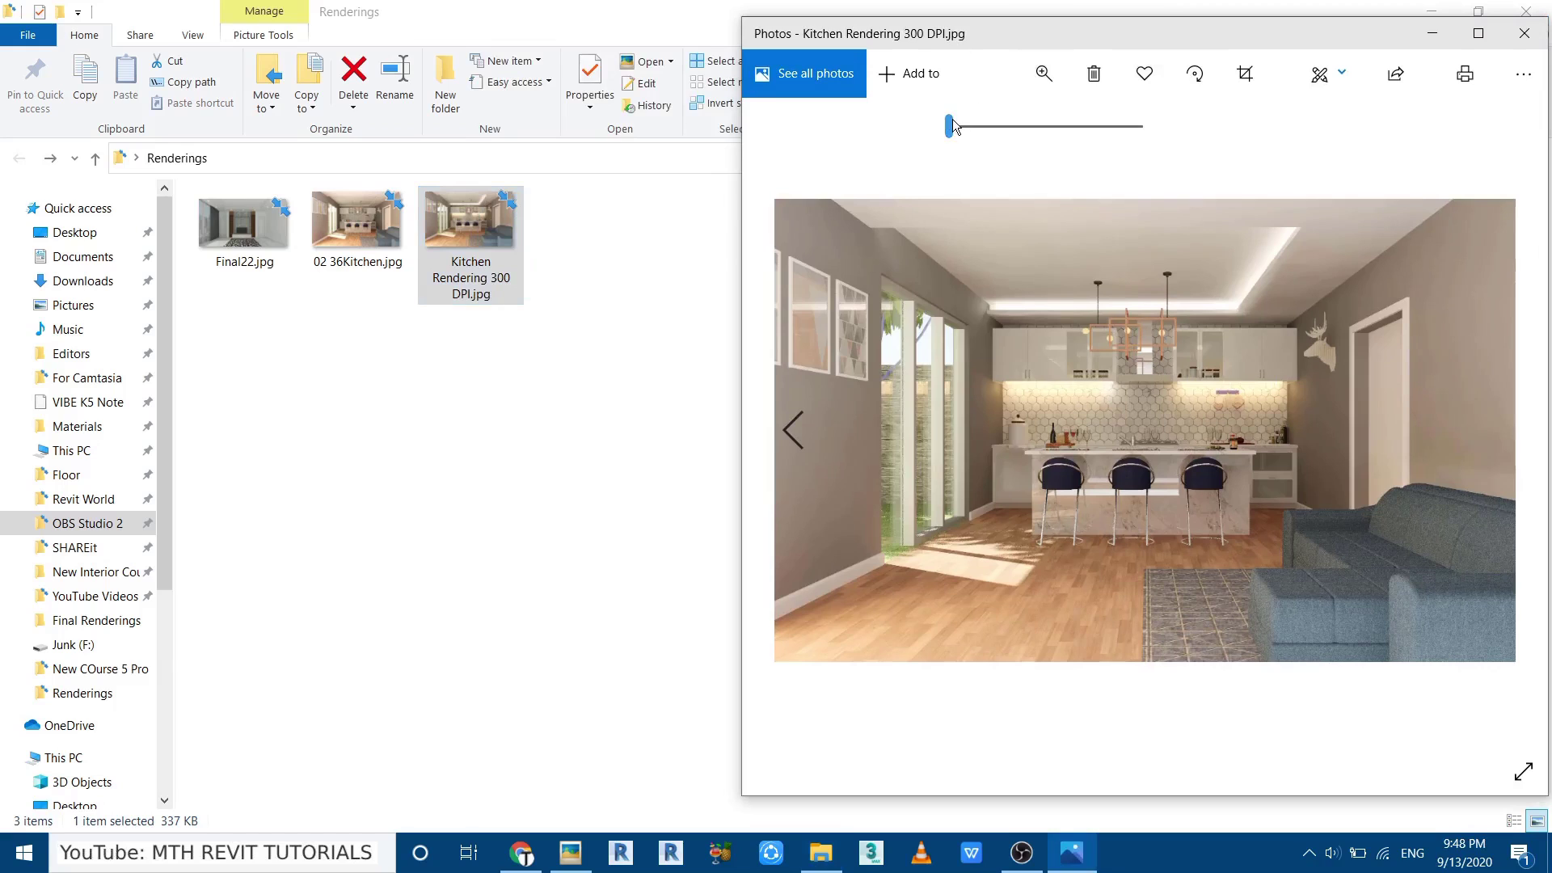
mouse_move(952, 127)
left_mouse_down()
mouse_move(984, 126)
mouse_move(965, 127)
left_mouse_up()
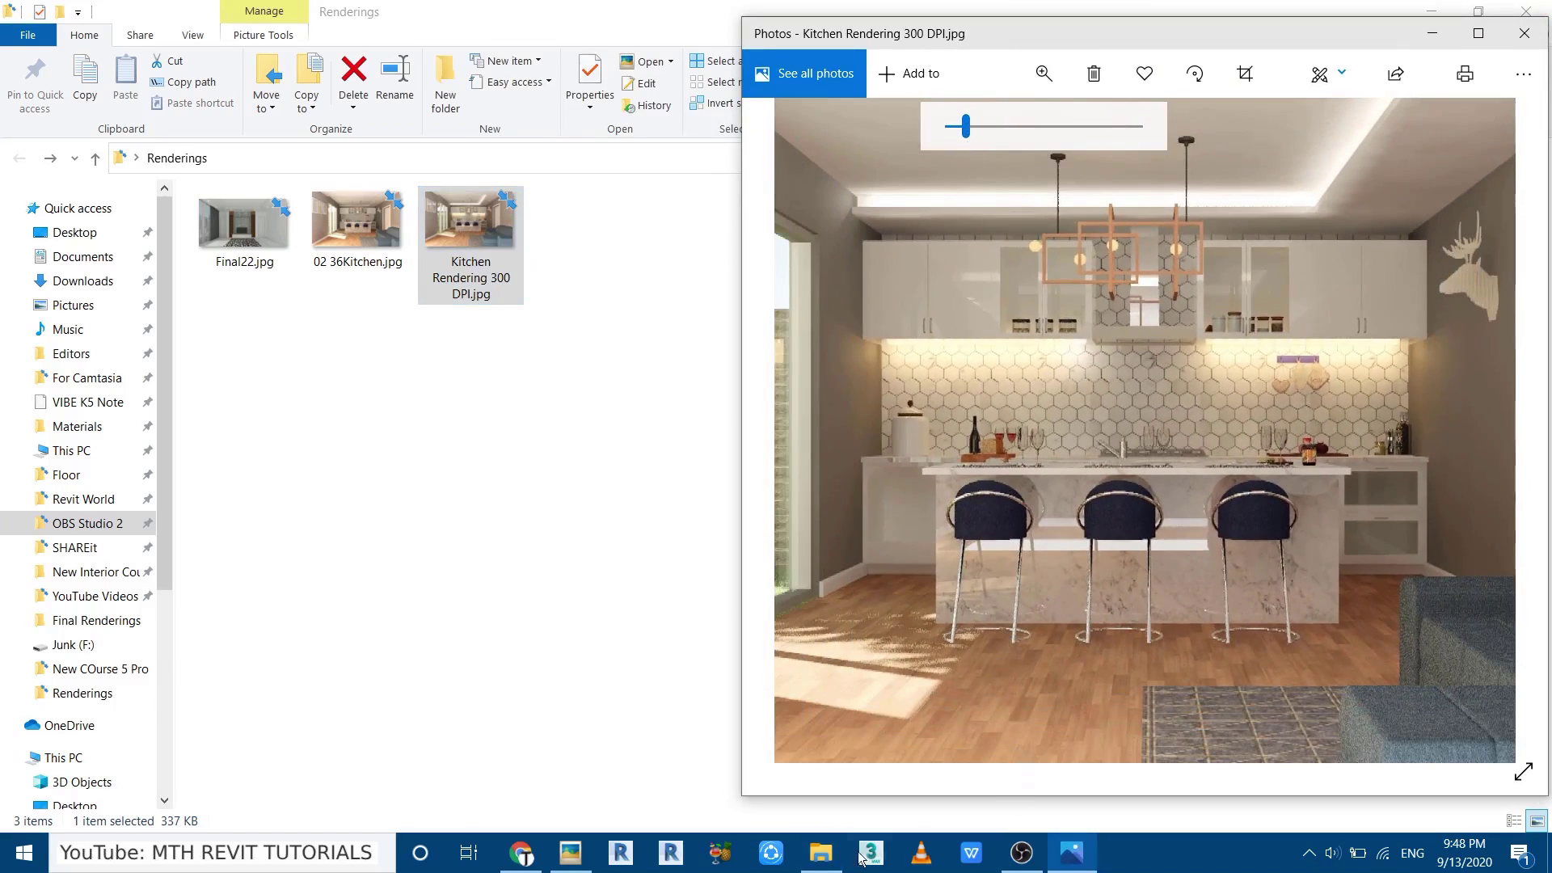
left_click(569, 852)
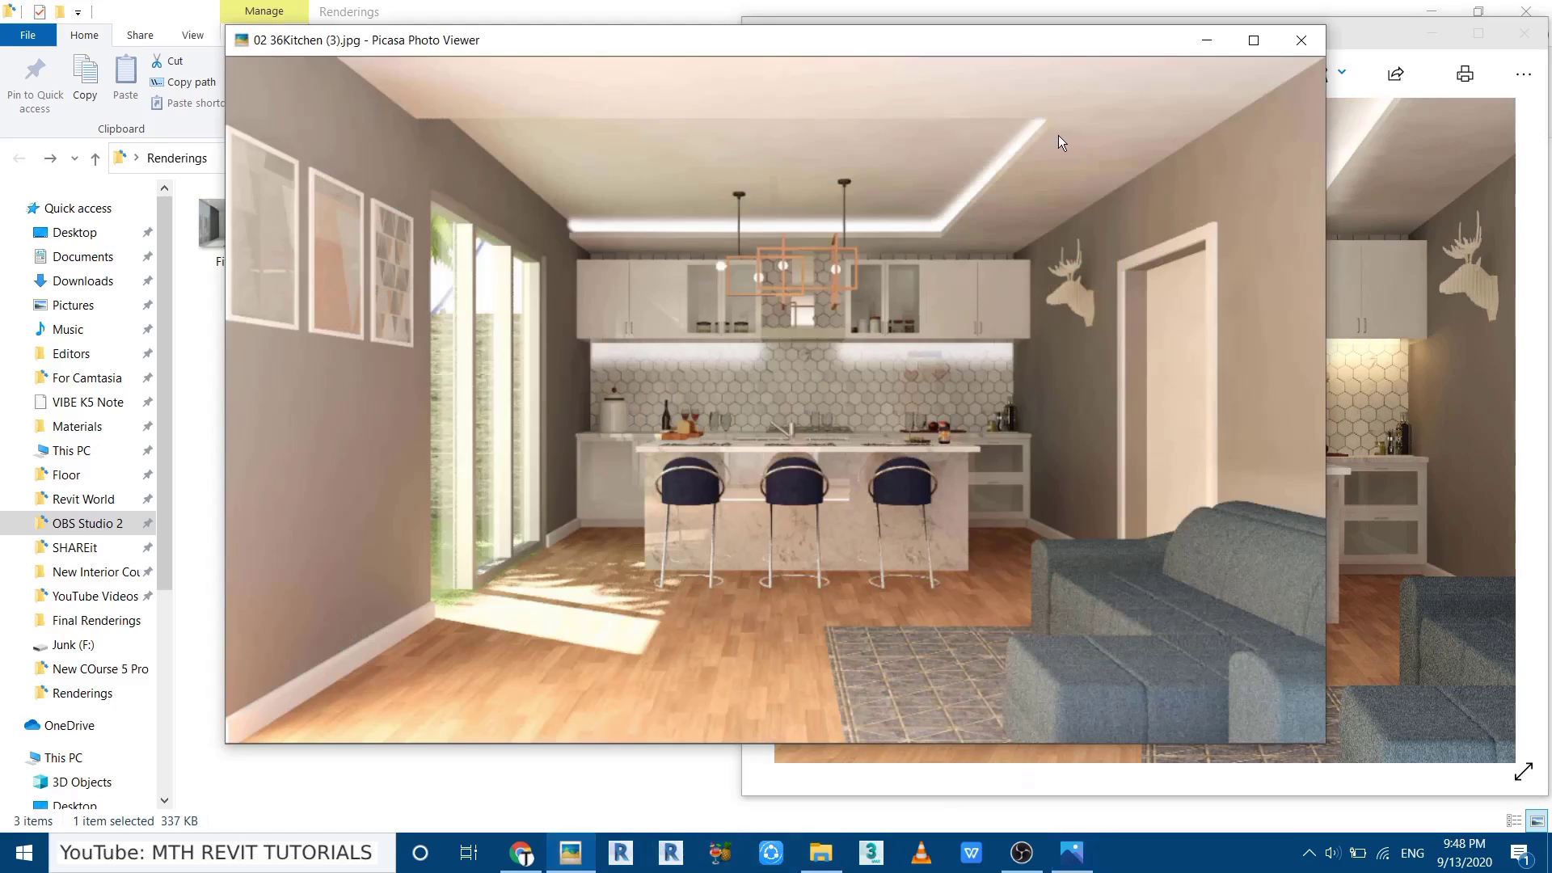
left_click_drag(1007, 47, 488, 79)
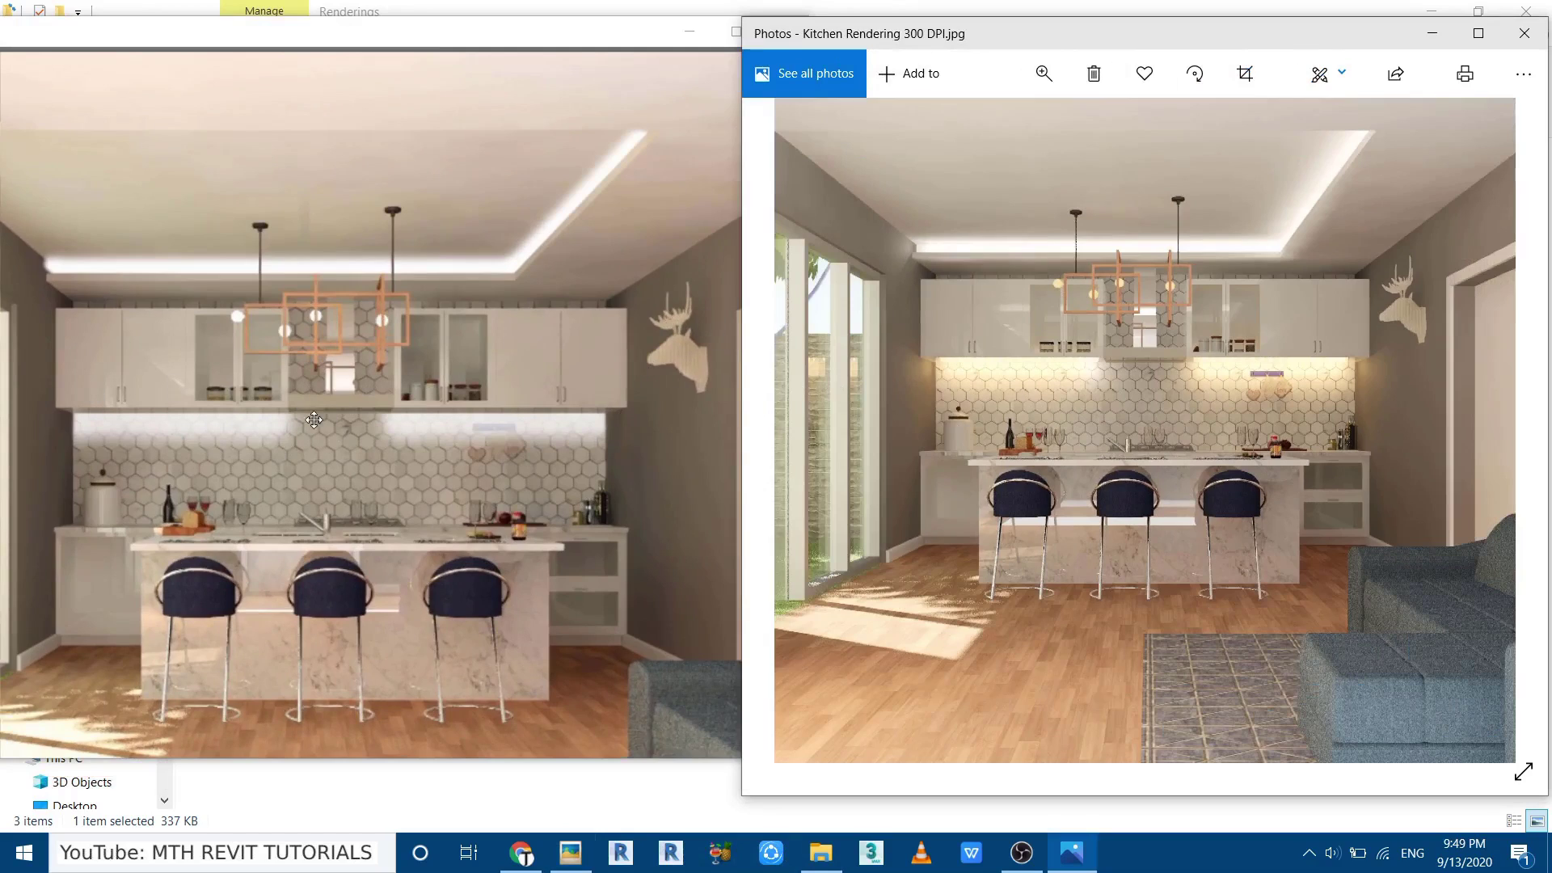
left_click(187, 428)
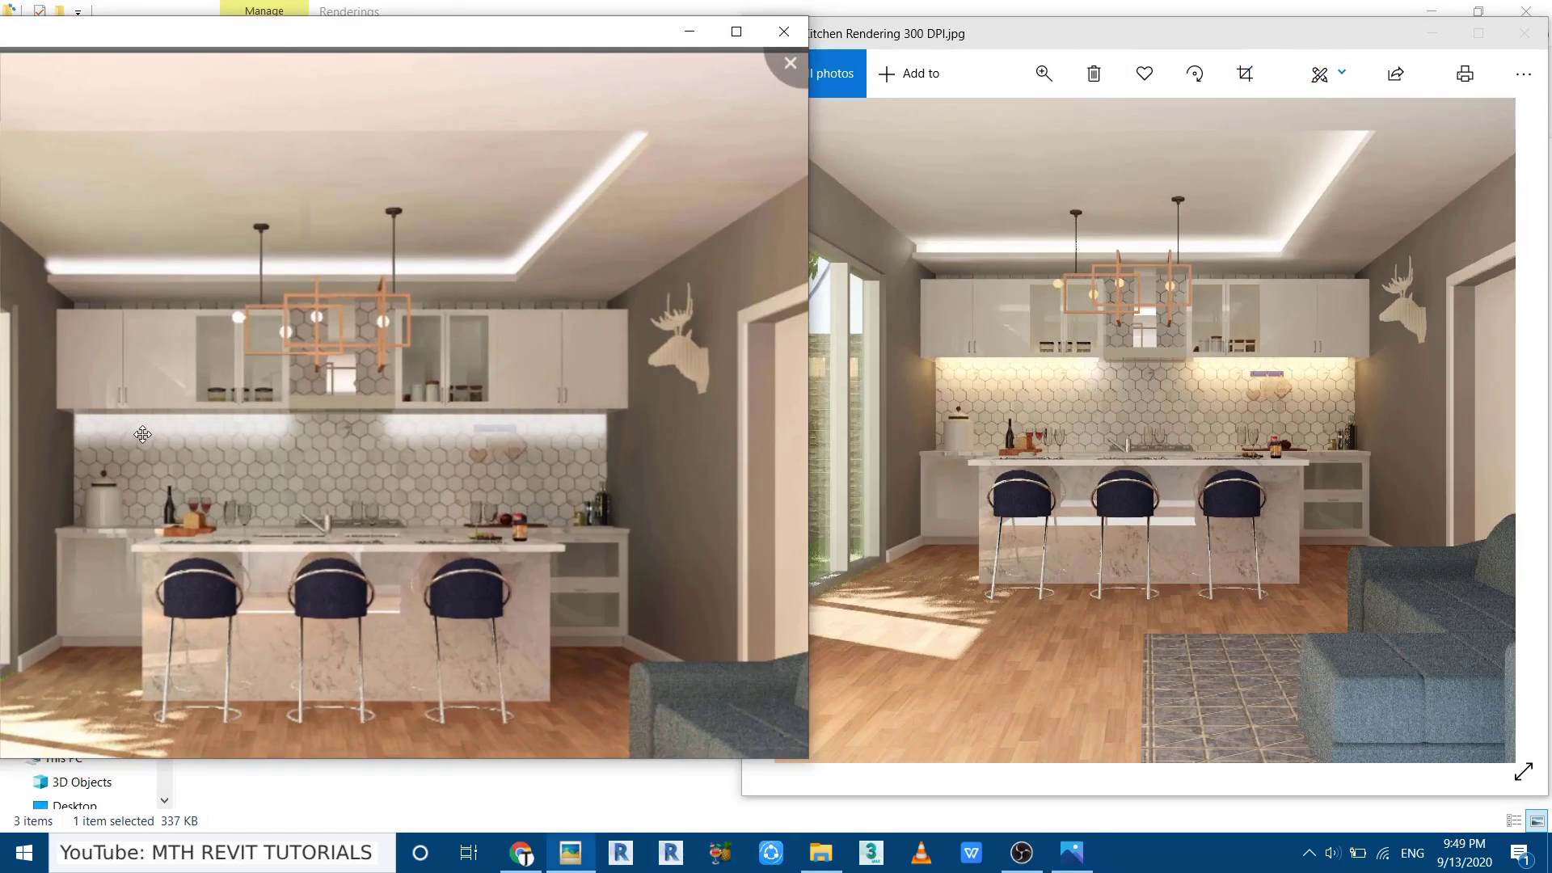
key("alt+Tab")
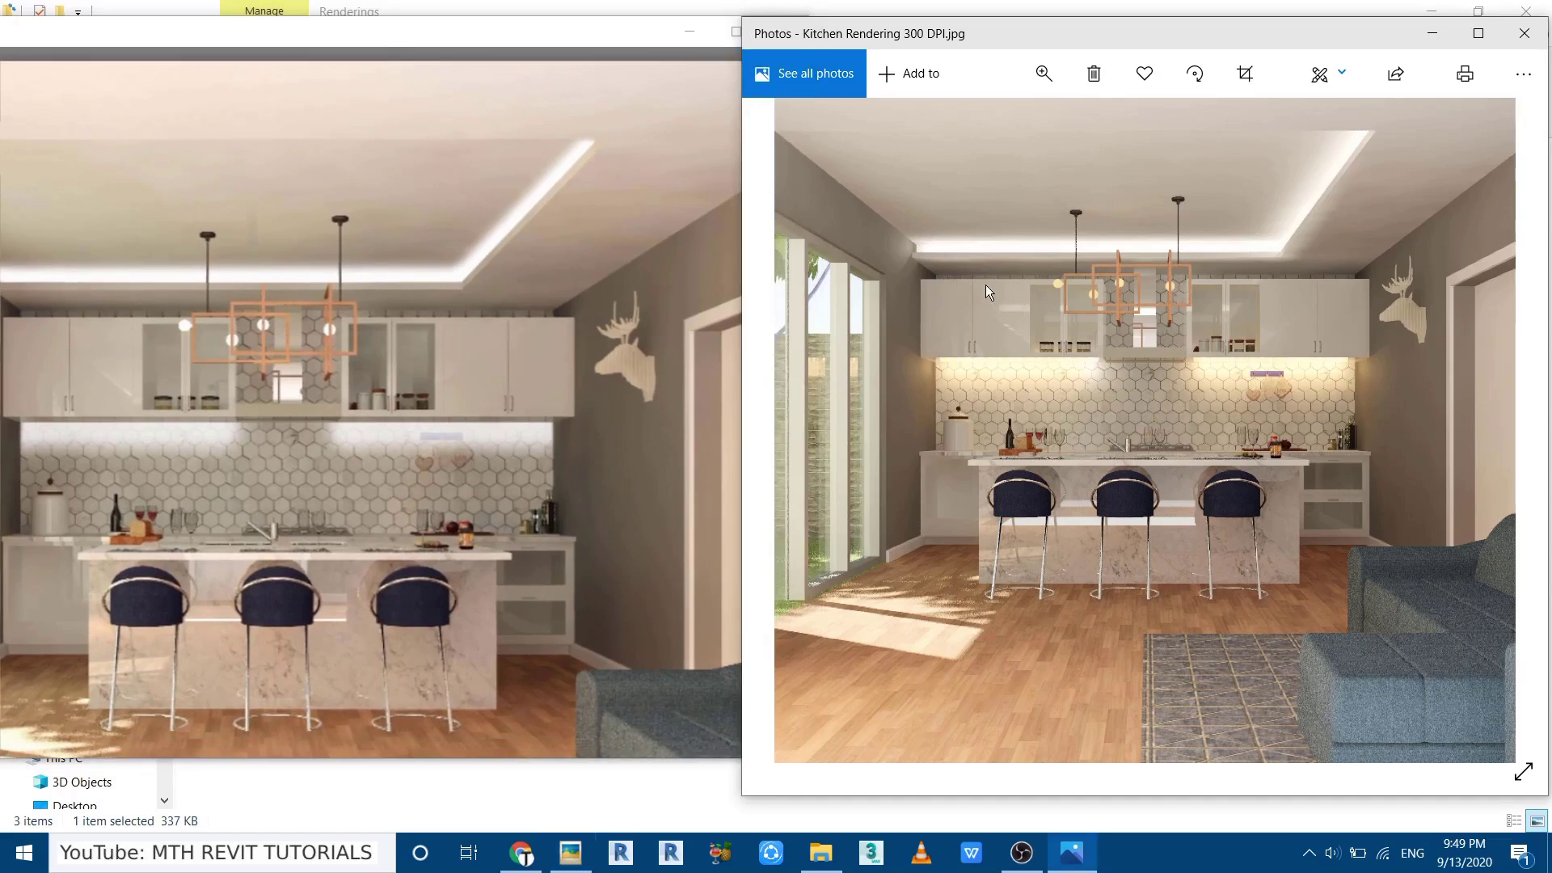
left_click(241, 440)
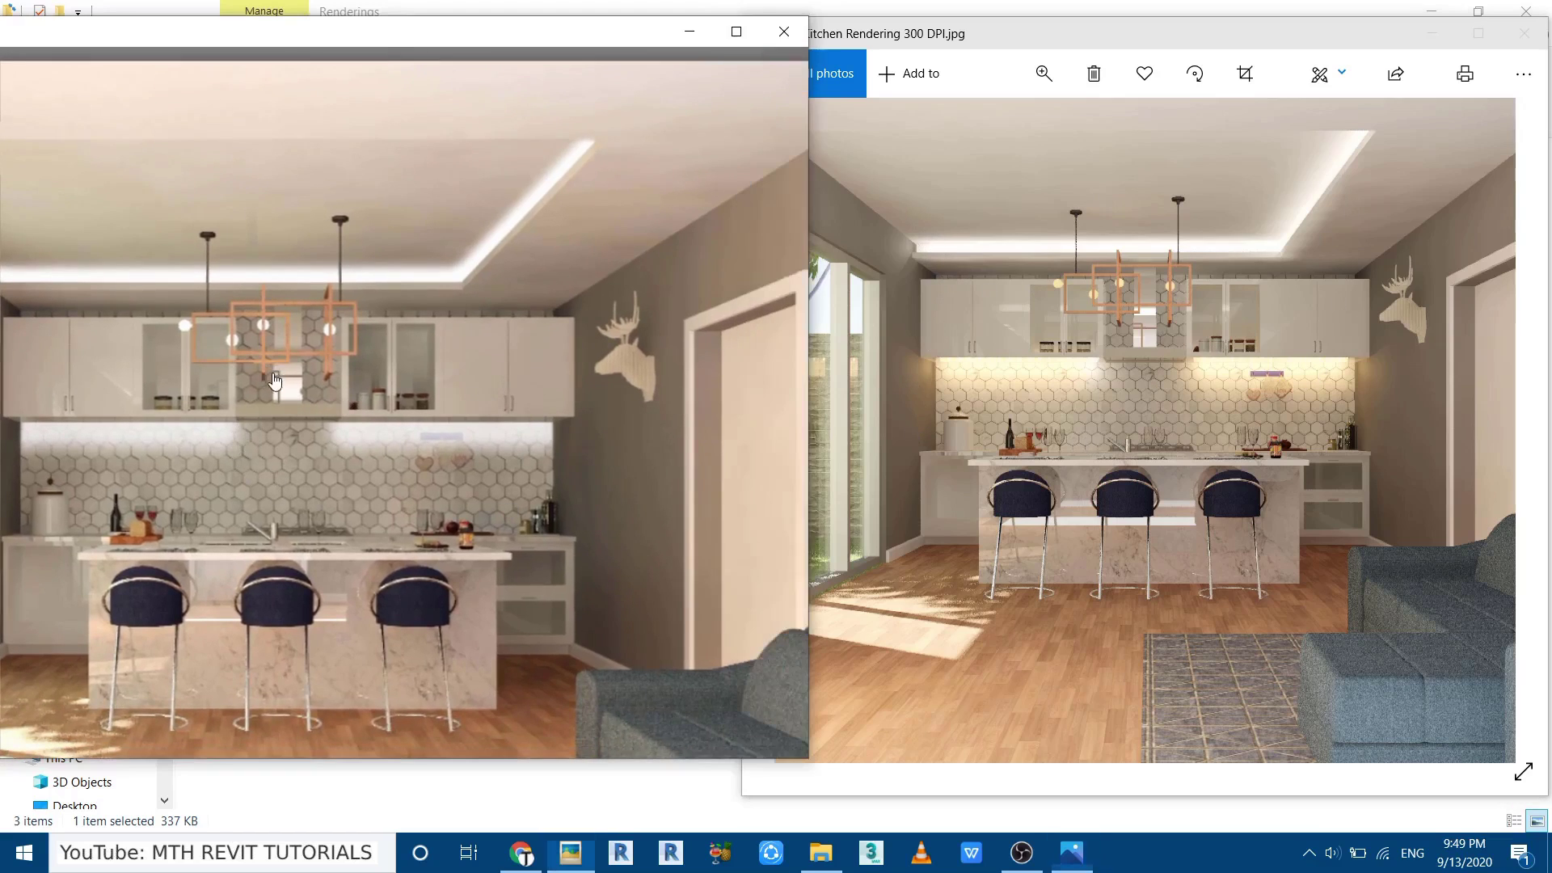
scroll(245, 463, "up", 2)
scroll(245, 463, "up", 2)
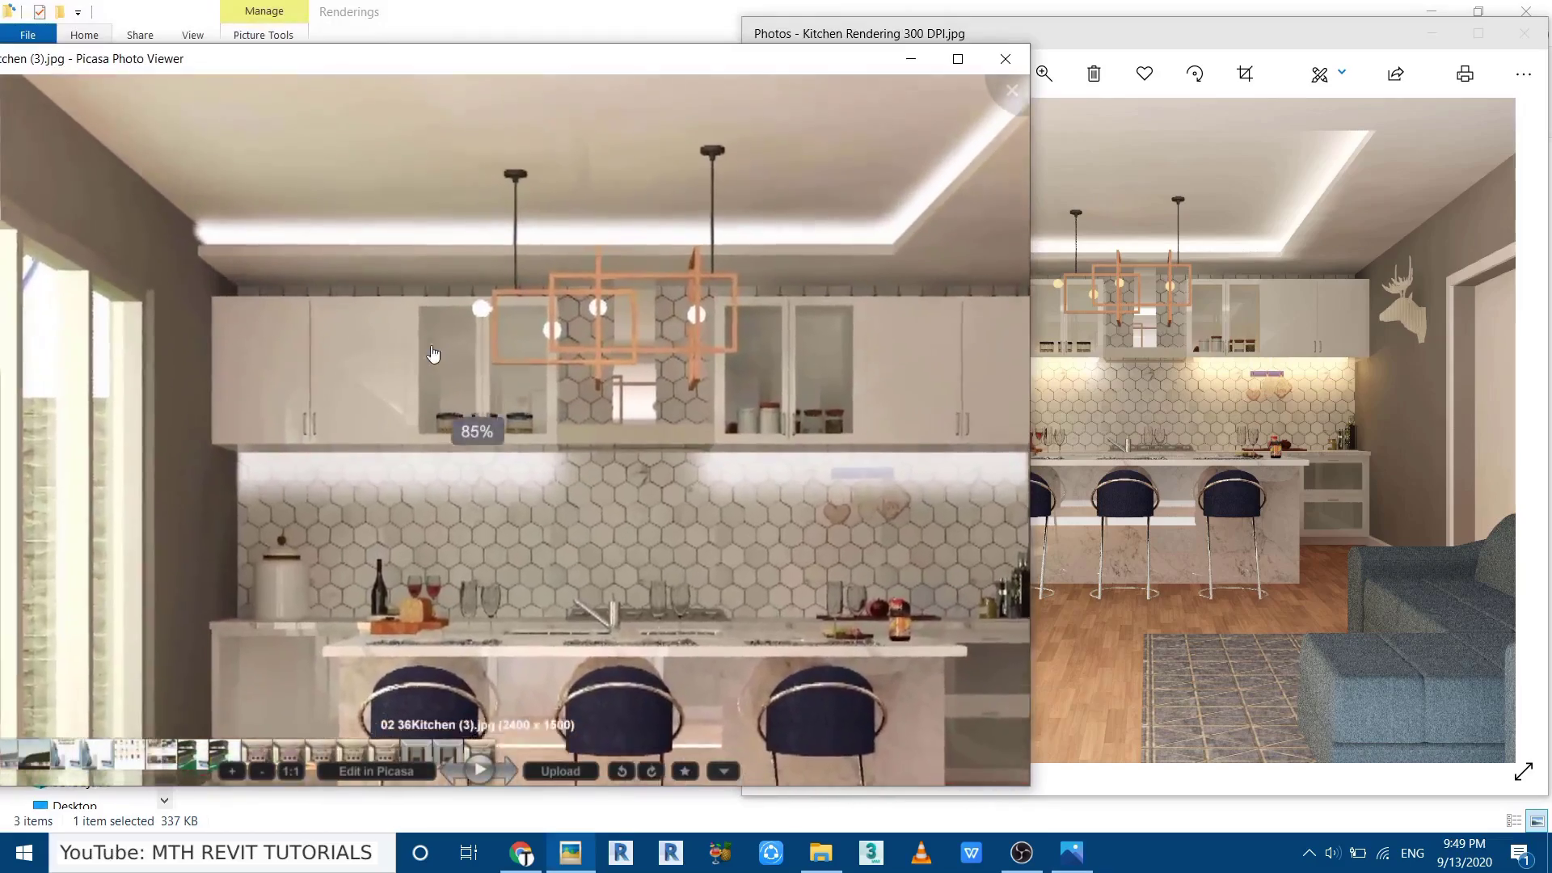
scroll(268, 333, "down", 3)
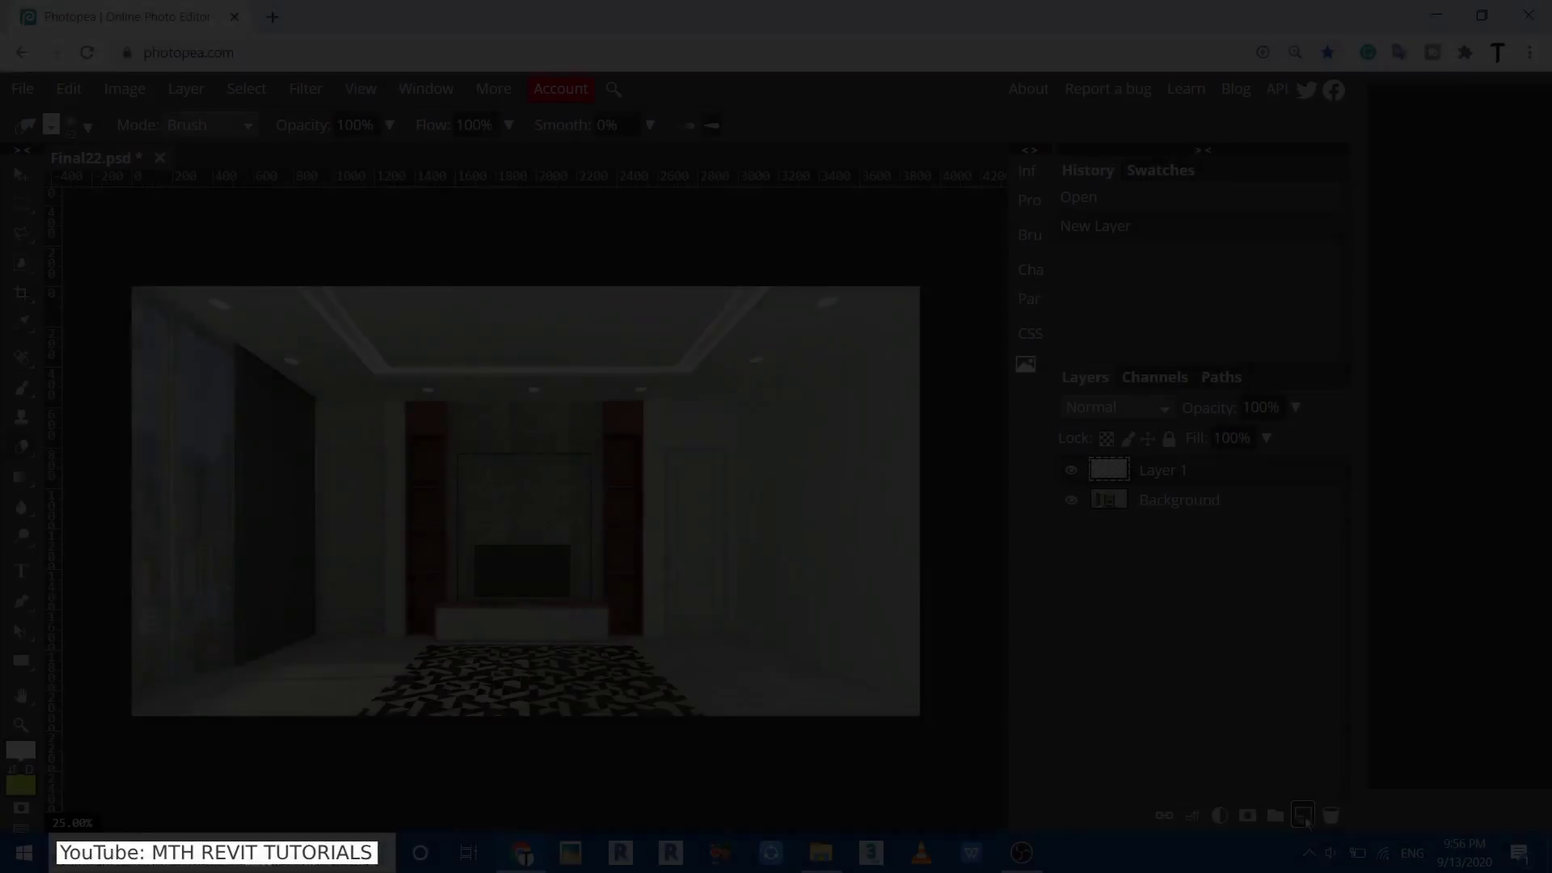
Set the Brush tool's color to a bright yellow-green and its size to 48 px for Final22.psd.
scroll(522, 533, "up", 5)
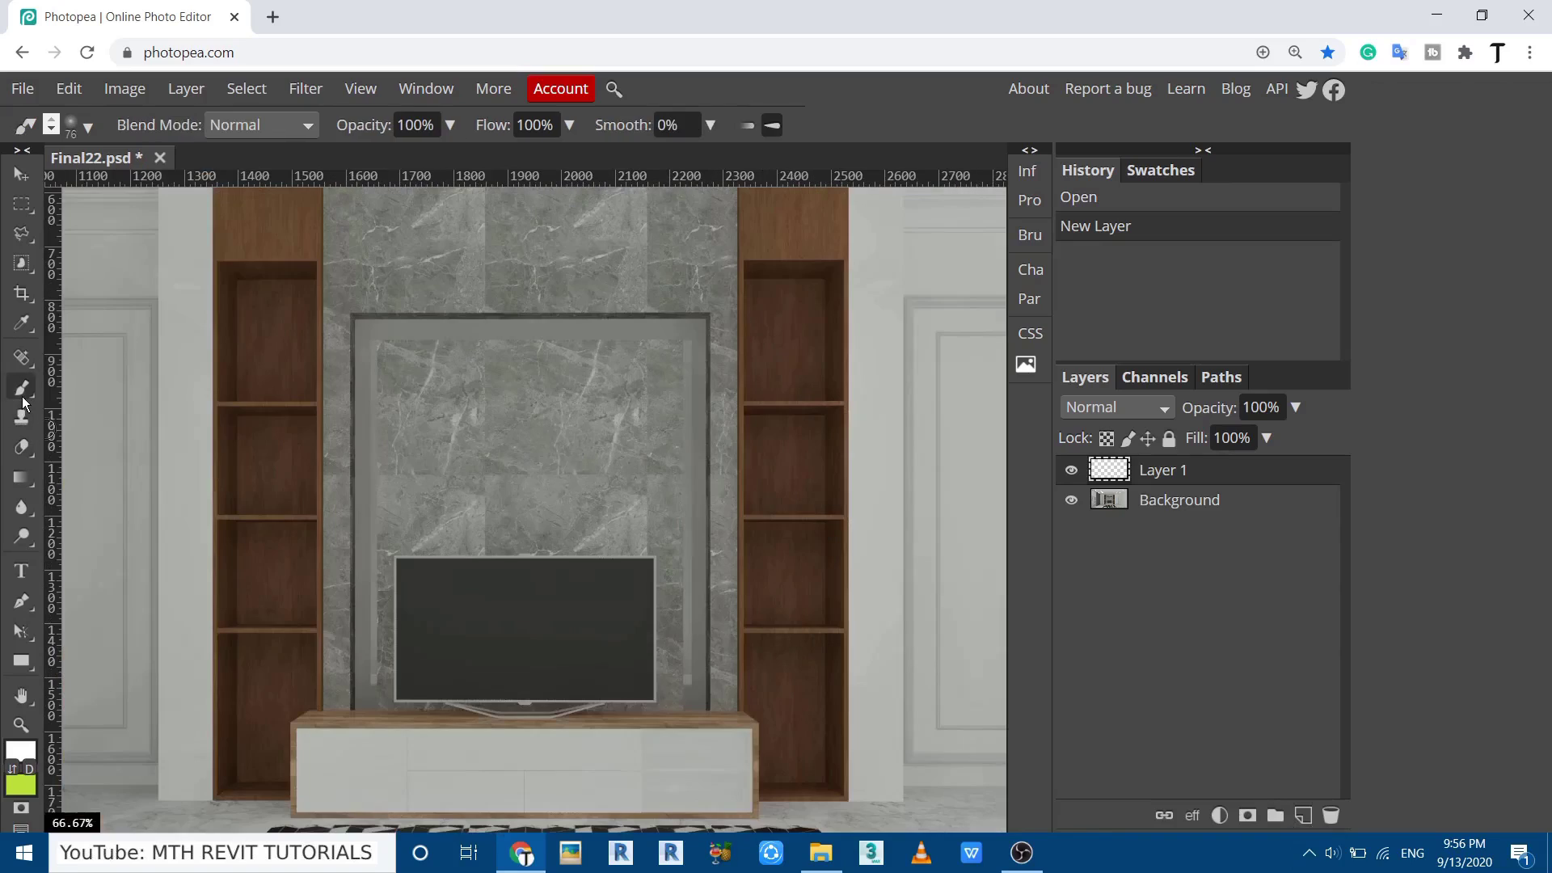
left_click(21, 750)
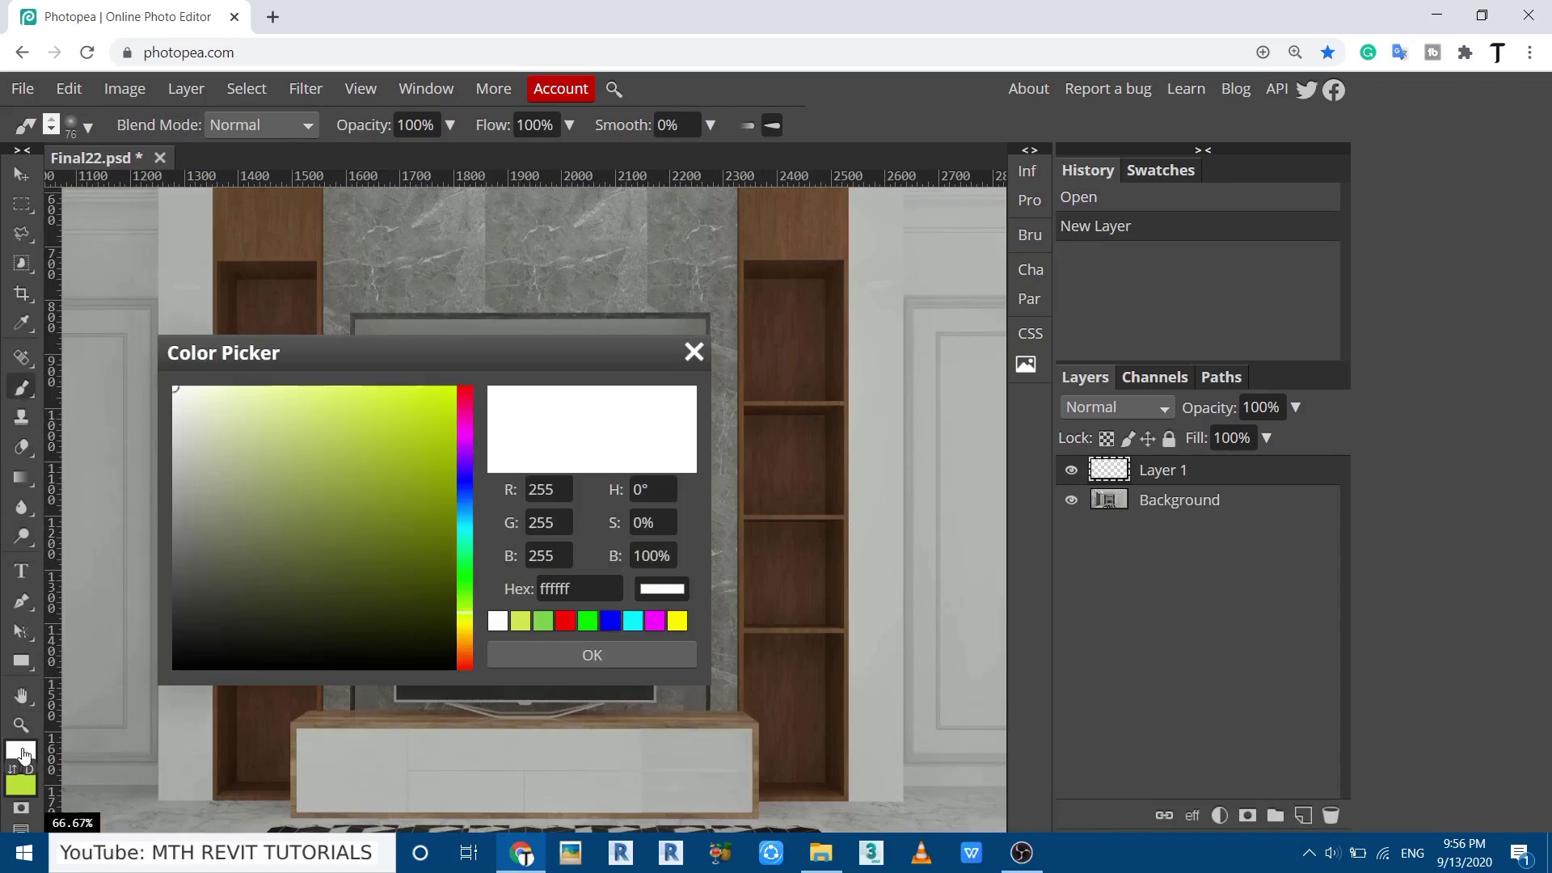
mouse_move(380, 416)
left_mouse_down()
mouse_move(363, 402)
mouse_move(392, 393)
left_mouse_up()
left_click(521, 647)
right_click(526, 446)
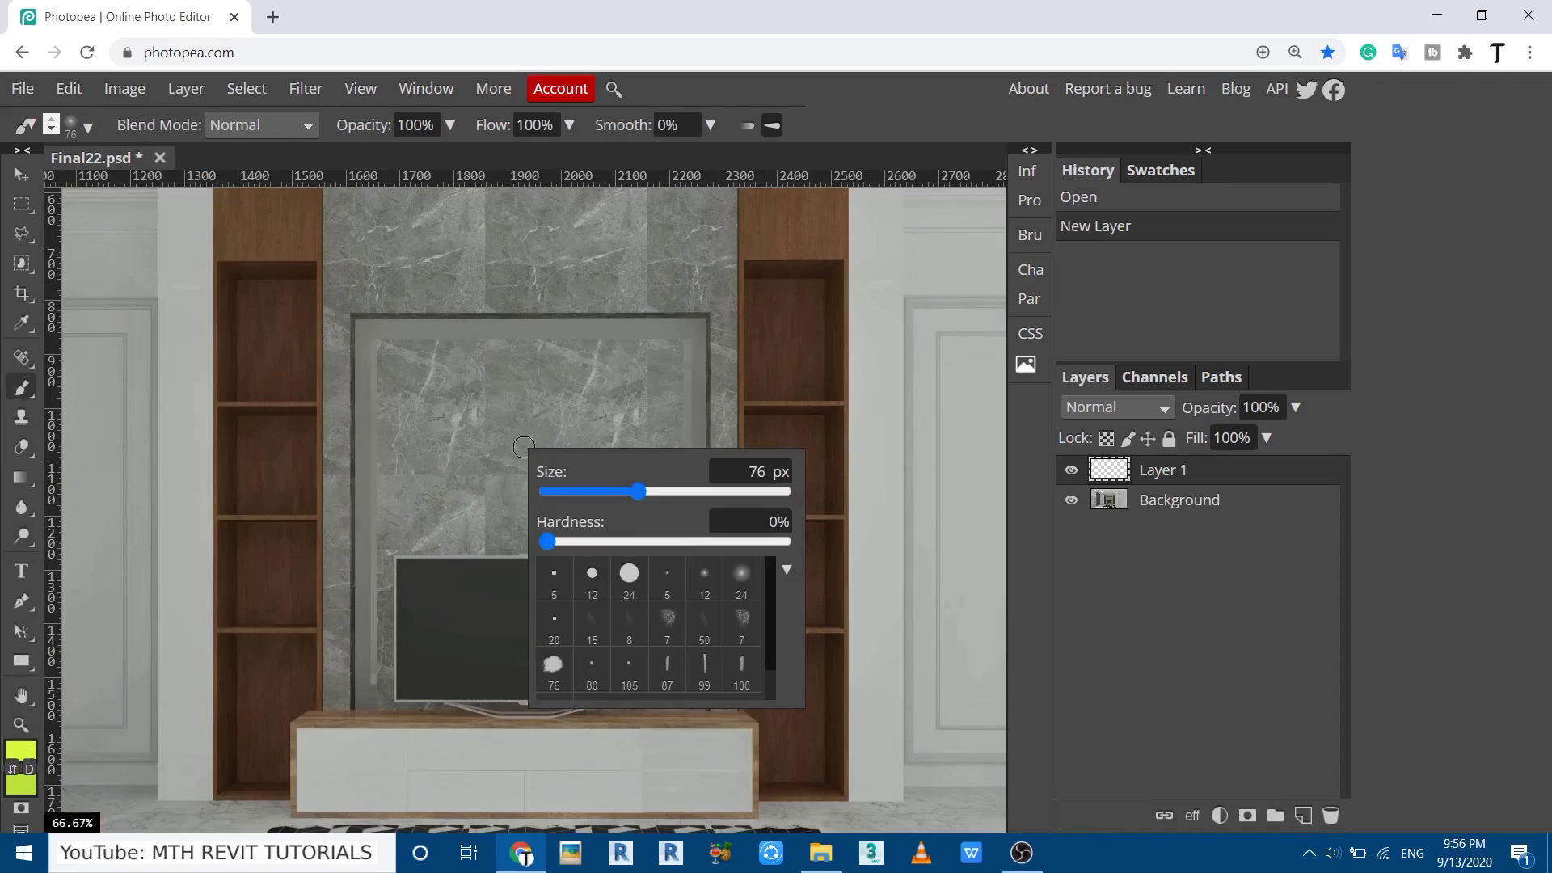
left_click_drag(644, 490, 625, 491)
Paint straight glow lines on Layer 1 up the left side and across the top of the recessed marble TV panel.
scroll(390, 698, "up", 4)
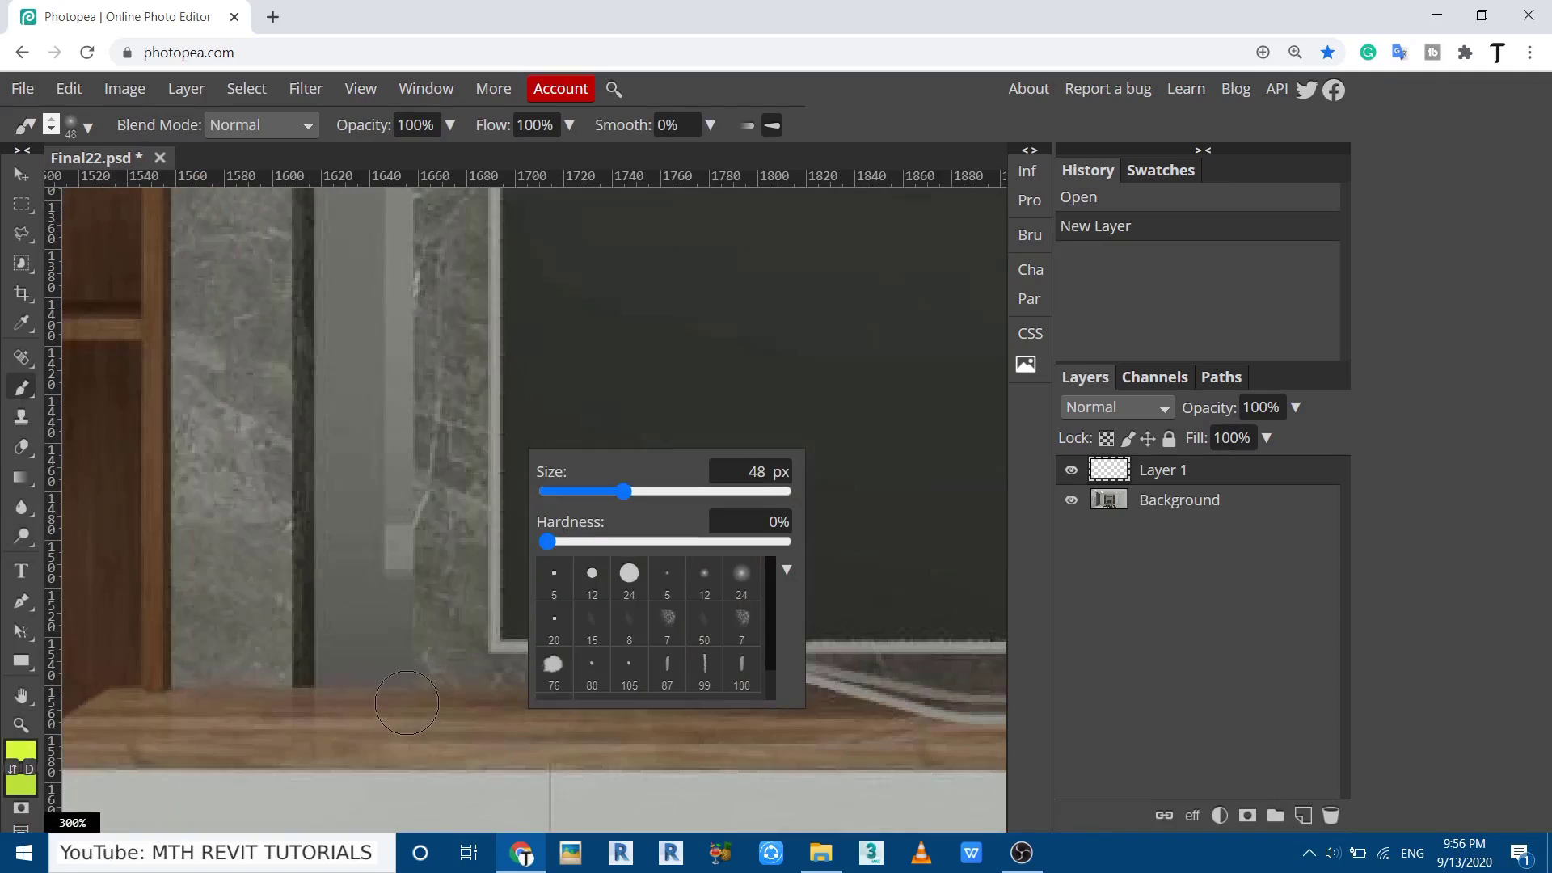
left_click(407, 665)
scroll(406, 665, "down", 4)
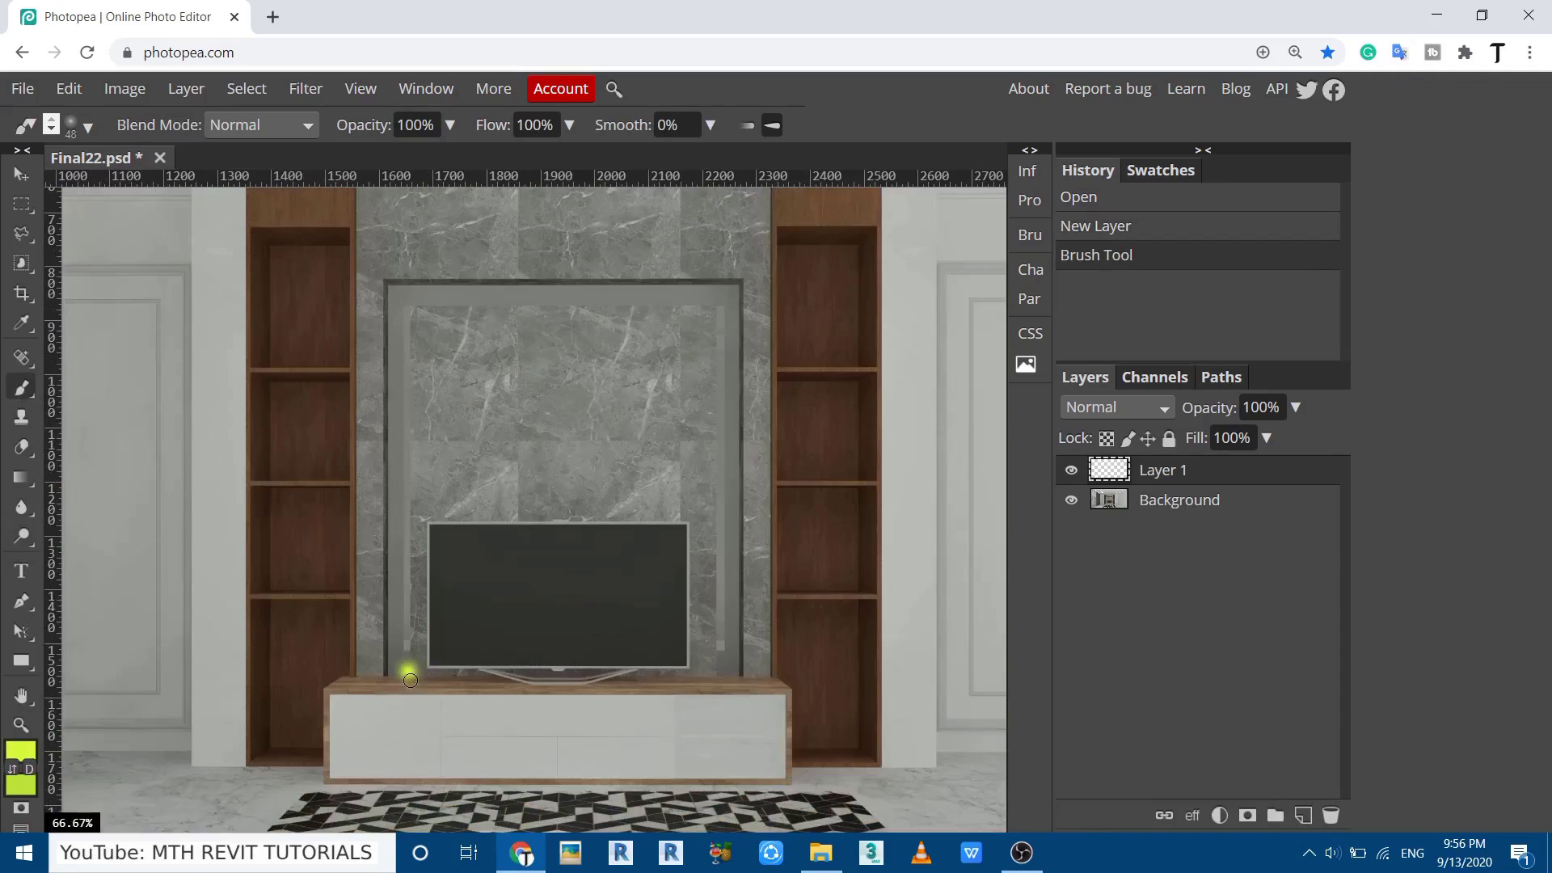
scroll(404, 303, "up", 4)
left_click(375, 332, "shift")
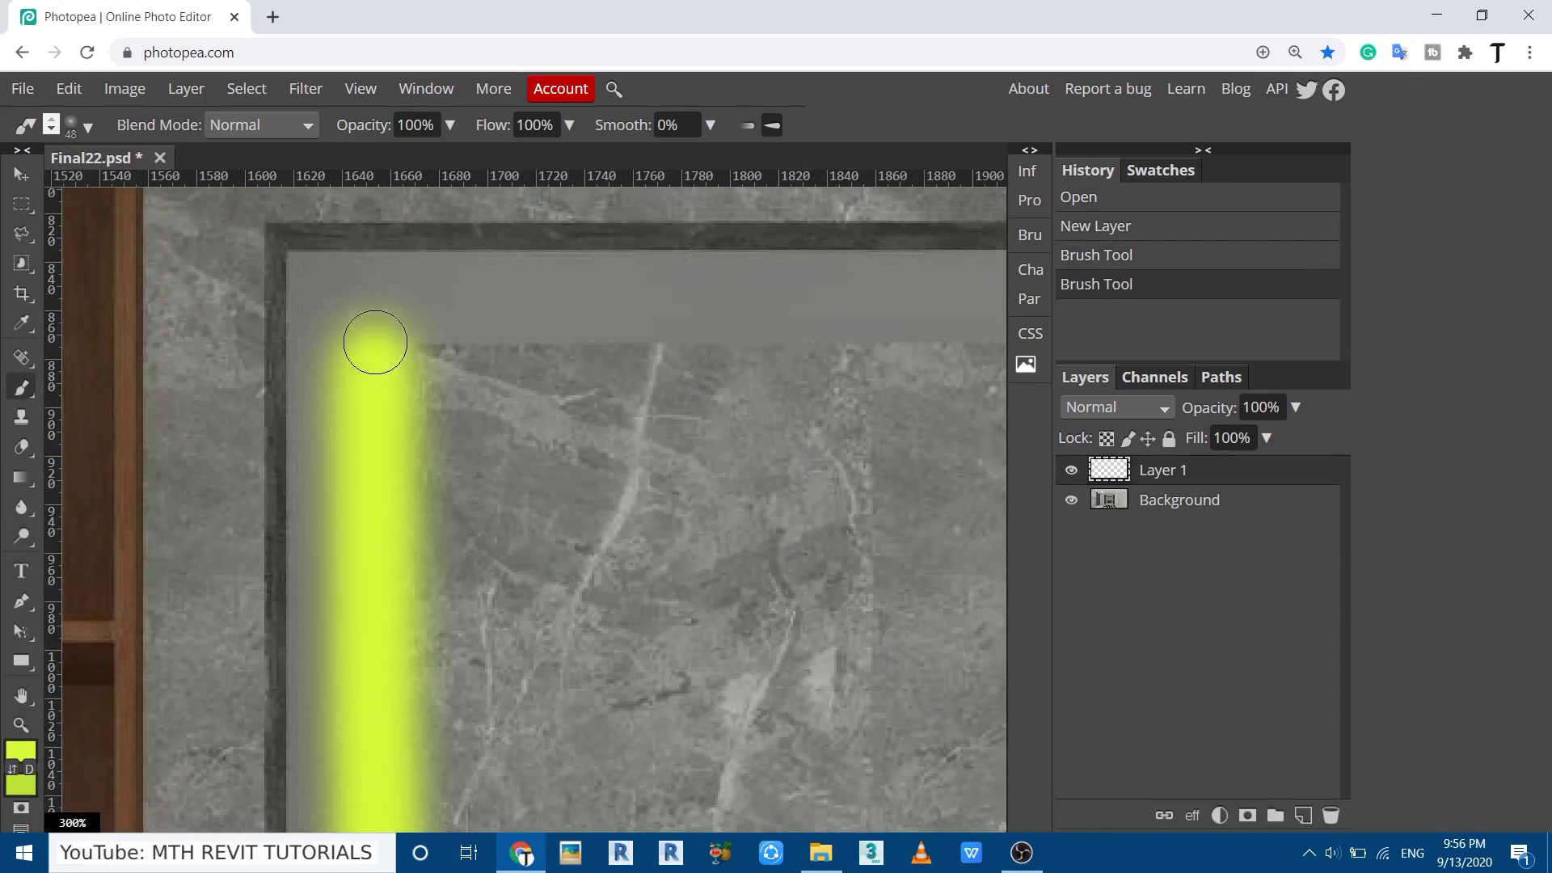
scroll(375, 332, "down", 3)
scroll(478, 396, "up", 3)
left_click(478, 396, "shift")
scroll(477, 396, "down", 3)
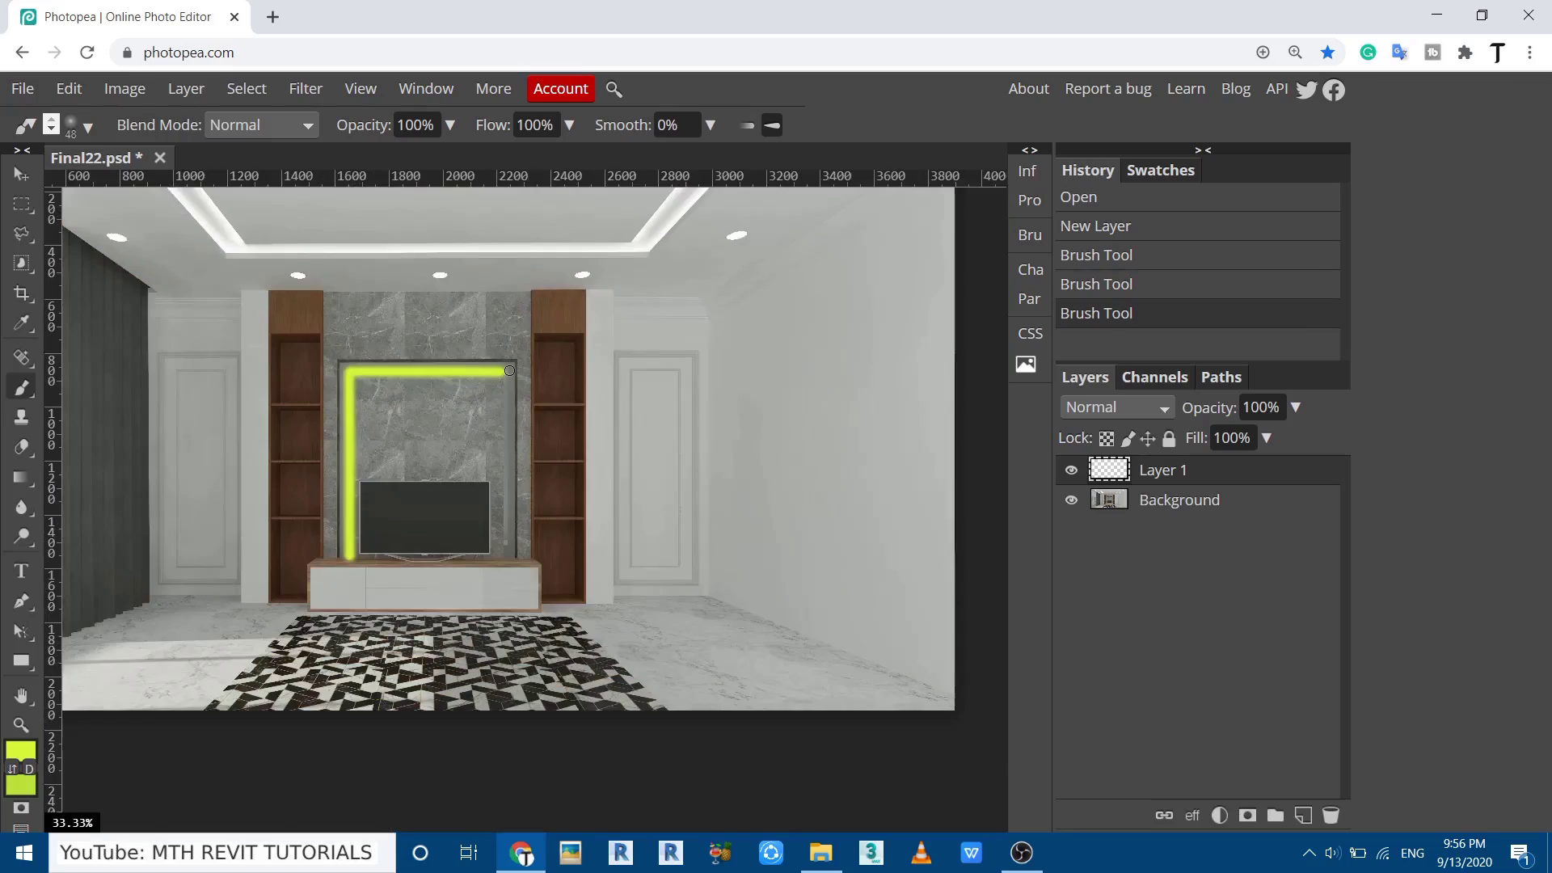
Paint a straight glow line down the right side of the marble TV panel to the console top.
scroll(549, 696, "up", 3)
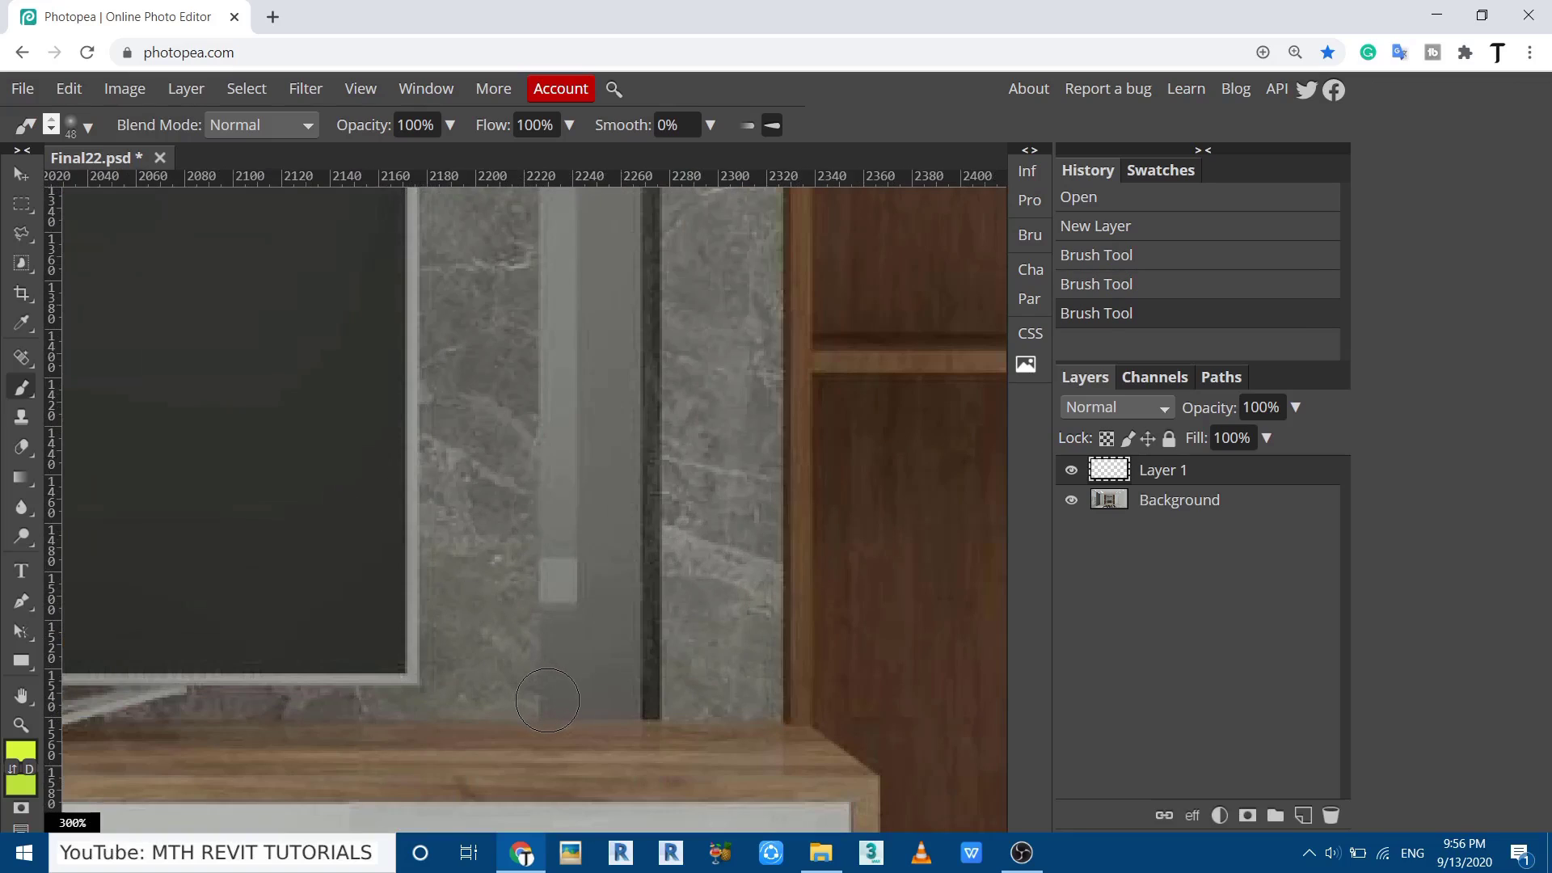
left_click(549, 696, "shift")
left_click(565, 716, "shift")
scroll(589, 706, "down", 3)
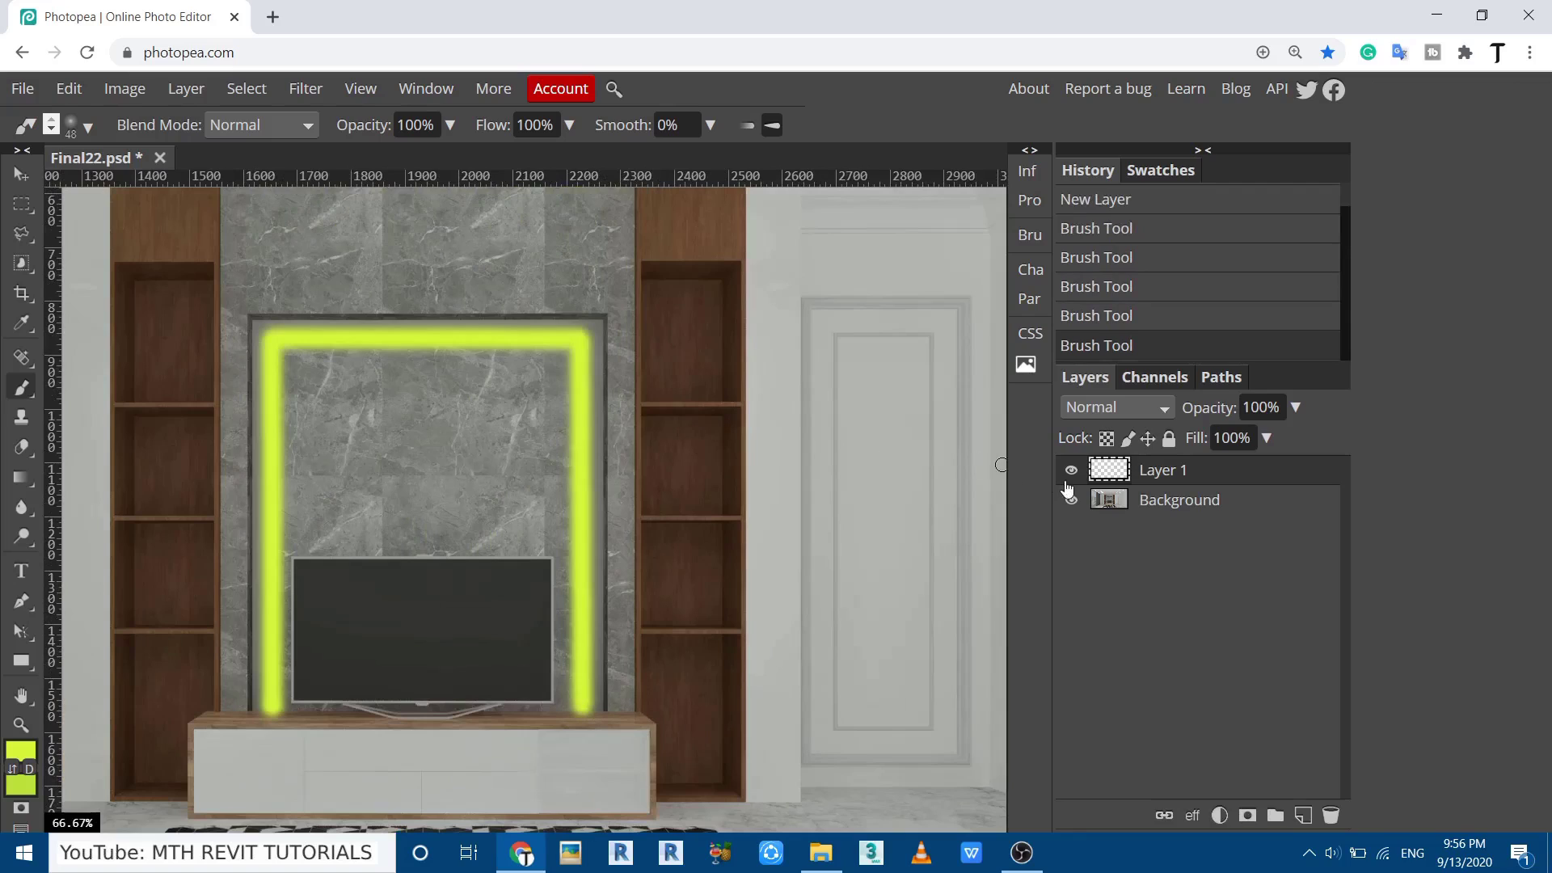
Hide Layer 1 and make a rectangular selection of the marble panel inside the recess, from its upper-left corner down to the console.
left_click(1071, 470)
left_click(21, 204)
scroll(393, 354, "up", 3)
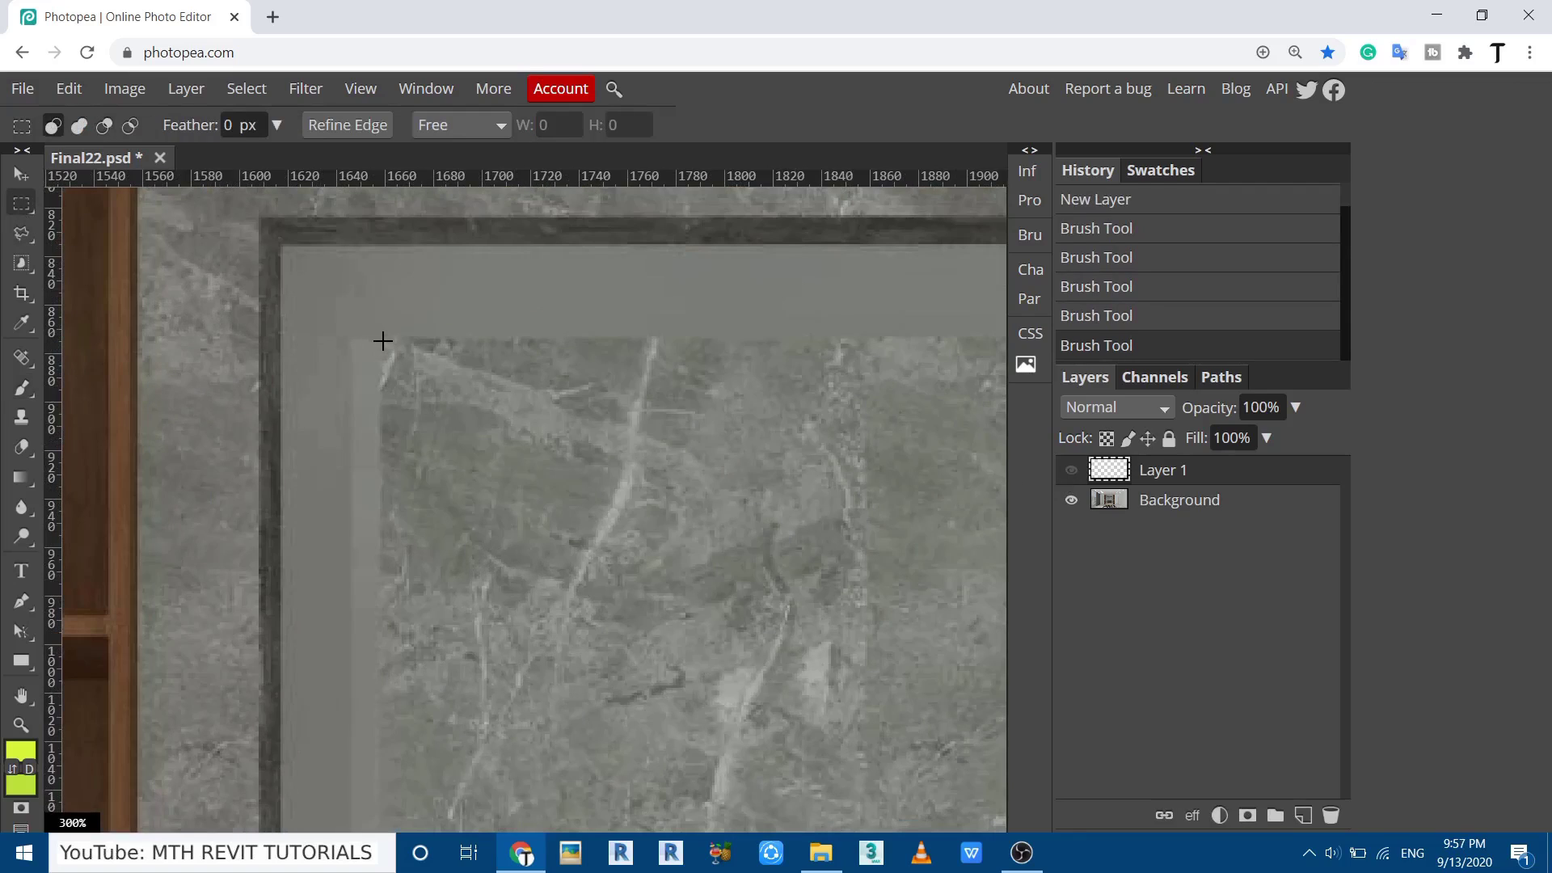
scroll(380, 340, "down", 3)
left_click_drag(374, 336, 557, 704)
scroll(697, 747, "up", 3)
scroll(558, 705, "down", 3)
Show Layer 1 with the glow inside the selected marble area cleared, deselect, and set the layer's opacity to 100%.
key("Delete")
key("ctrl+d")
scroll(388, 237, "down", 2)
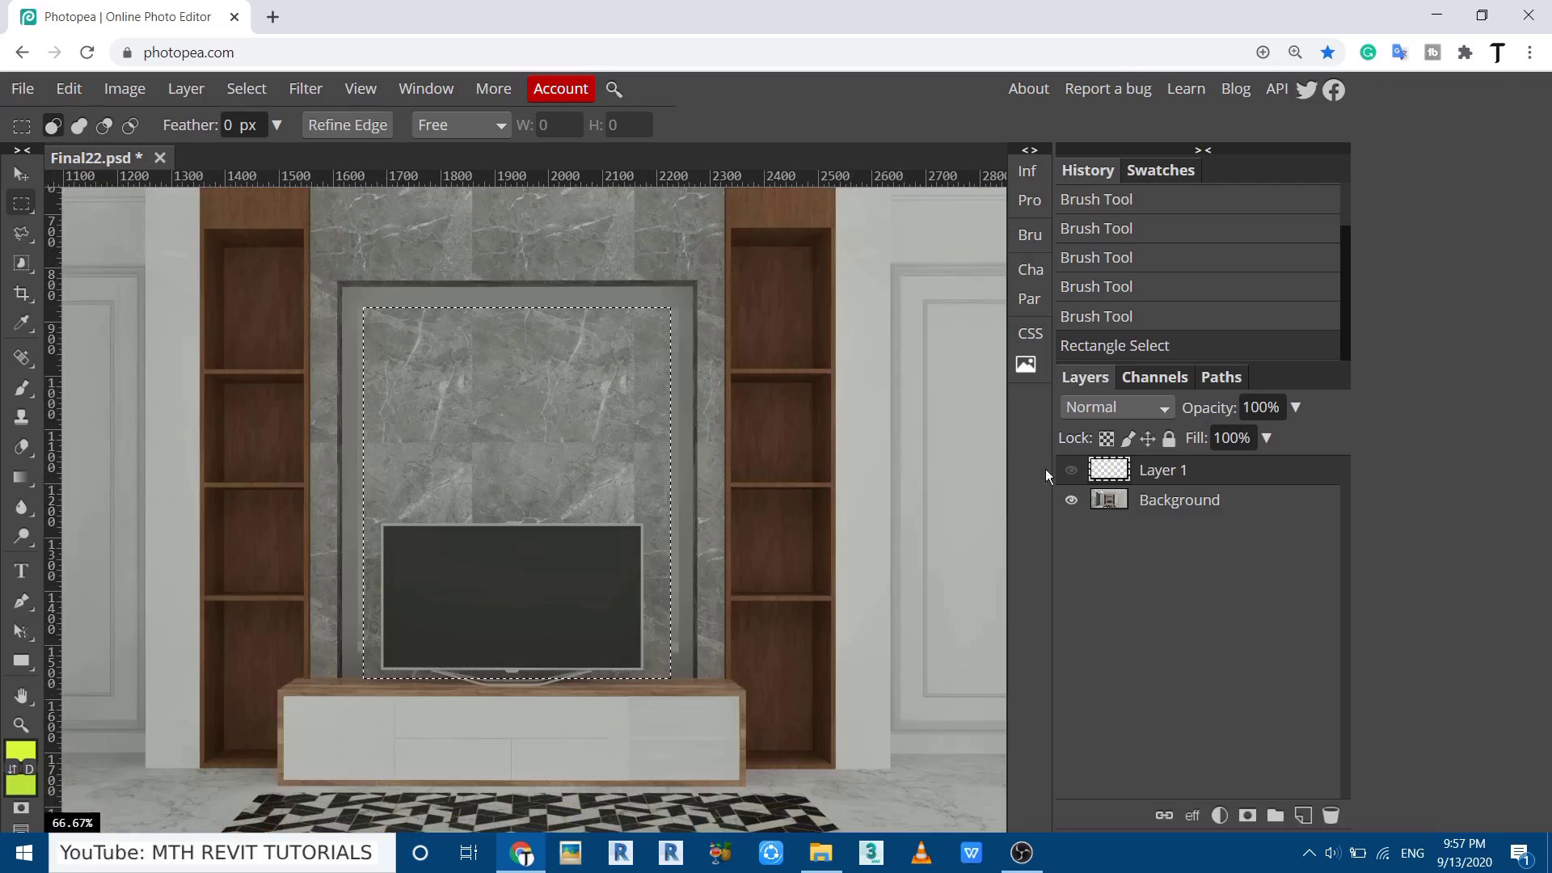
left_click(1071, 470)
left_click_drag(1295, 407, 1306, 485)
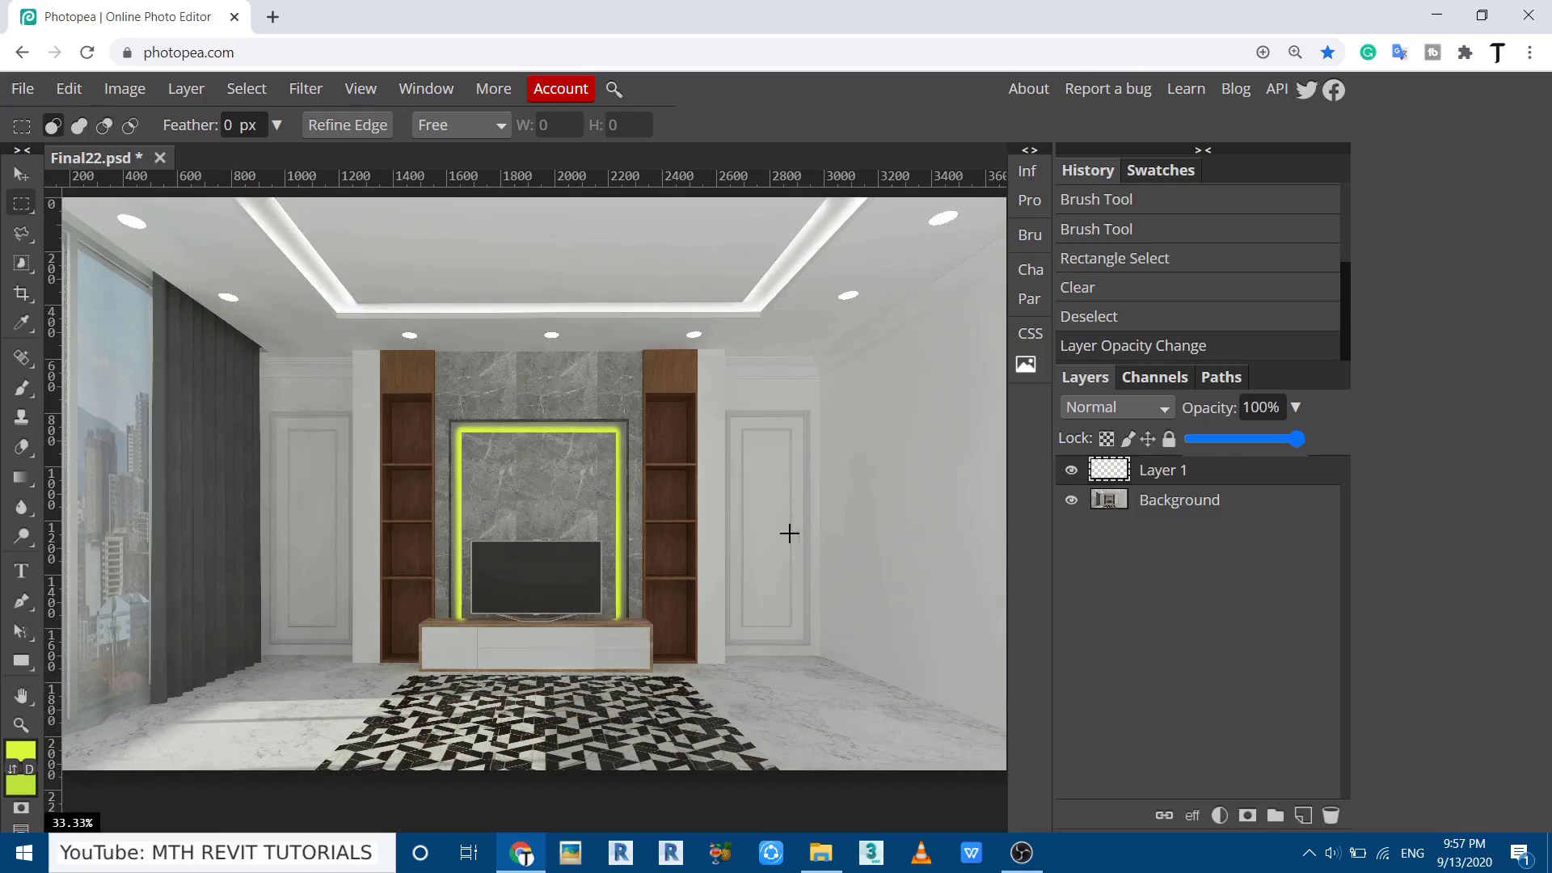